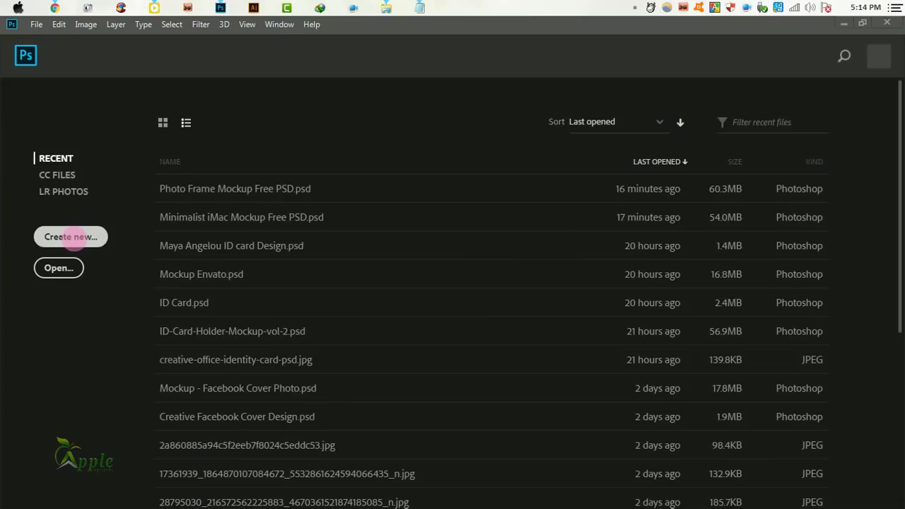
# Step: Create a 210 × 297 mm A4 document at 300 ppi named 'Photo Album Besign'
pyautogui.click(74, 237)
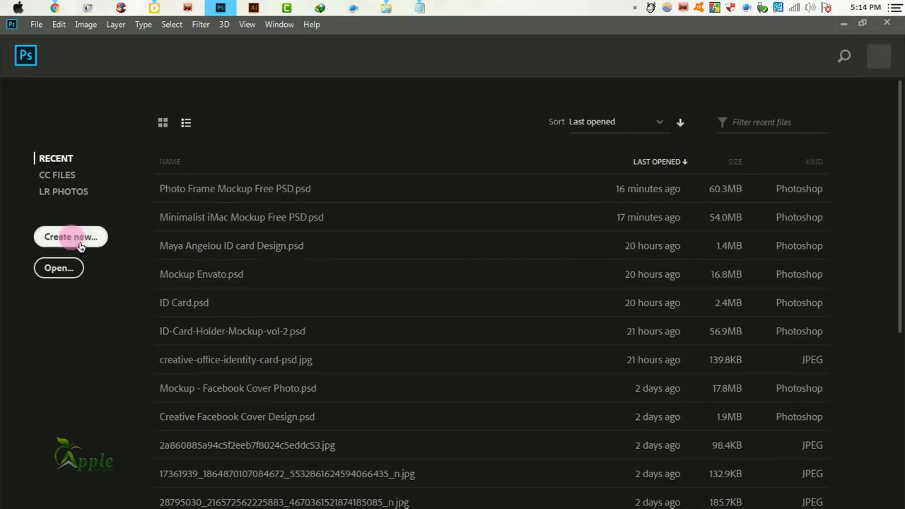
pyautogui.moveTo(682, 144); pyautogui.dragTo(617, 140)
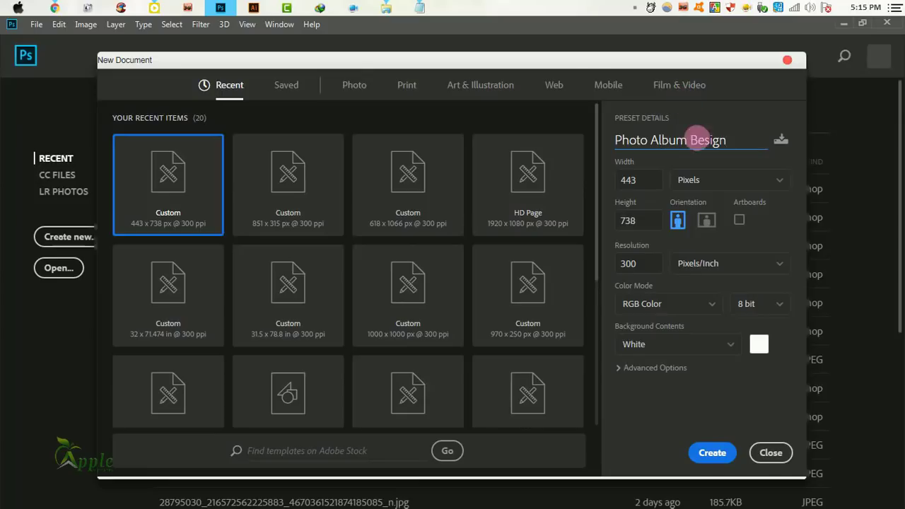
pyautogui.click(407, 87)
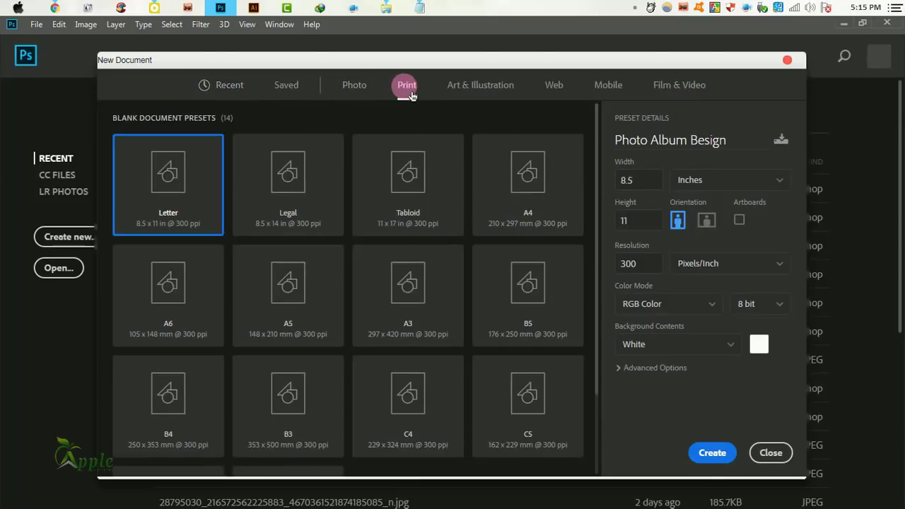
pyautogui.click(507, 173)
pyautogui.click(712, 453)
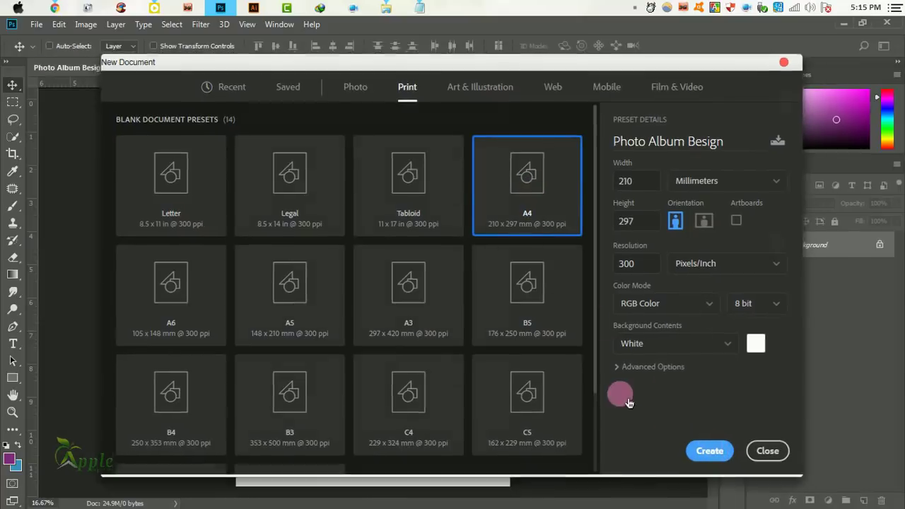
pyautogui.hotkey('ctrl', '-')
# Step: Rotate the canvas 90° clockwise into landscape orientation
pyautogui.click(86, 24)
pyautogui.moveTo(110, 140)
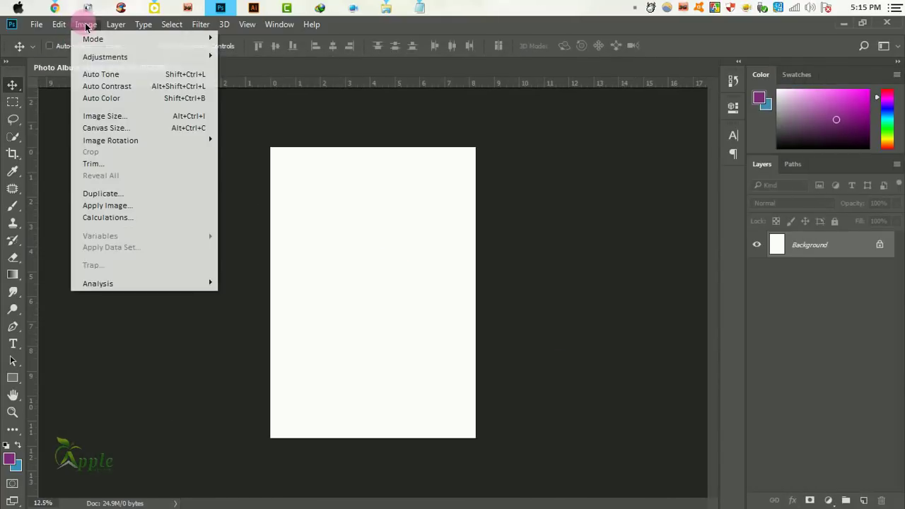
pyautogui.click(268, 152)
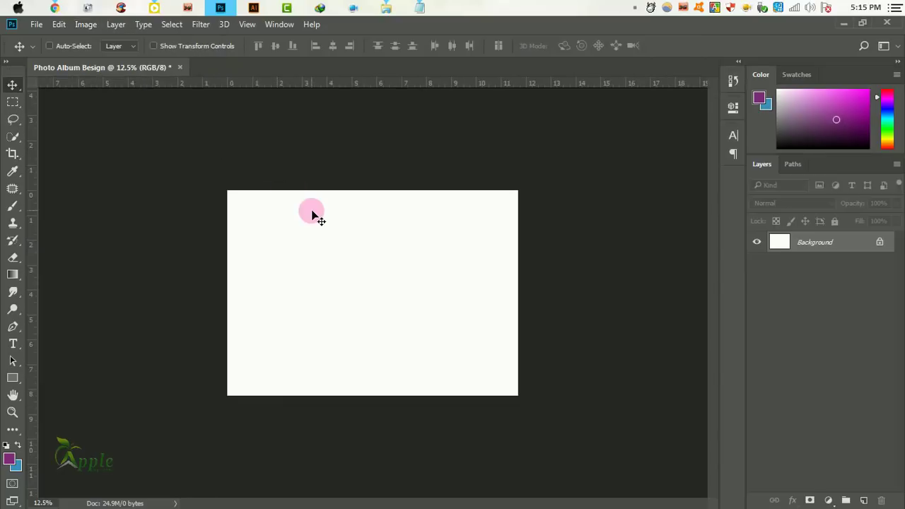
pyautogui.hotkey('ctrl', '+')
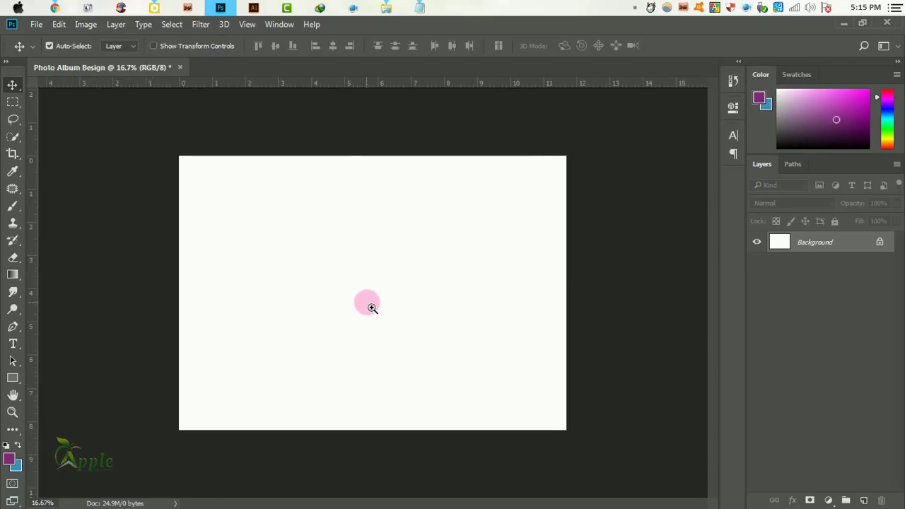
pyautogui.hotkey('ctrl', '+')
pyautogui.hotkey('ctrl', '-')
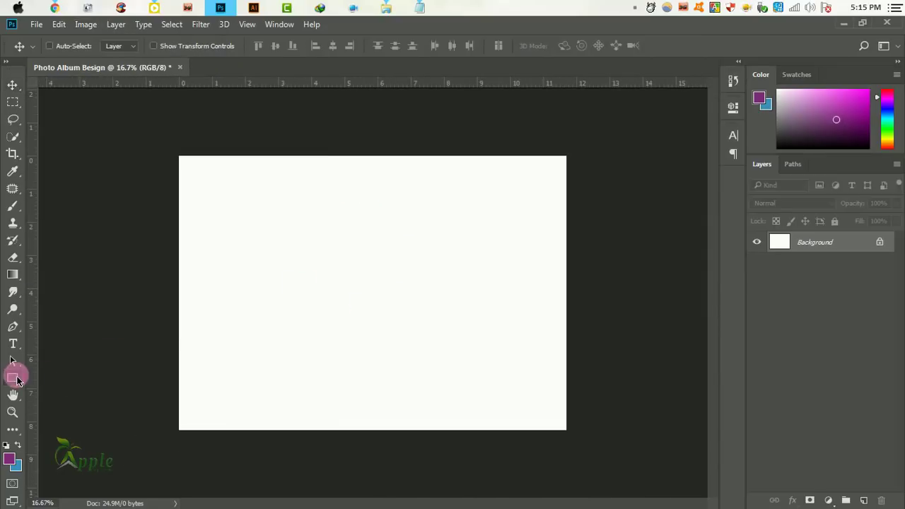
# Step: Draw a dark grey 570 × 2576 px rectangle along the page's left edge
pyautogui.click(12, 377)
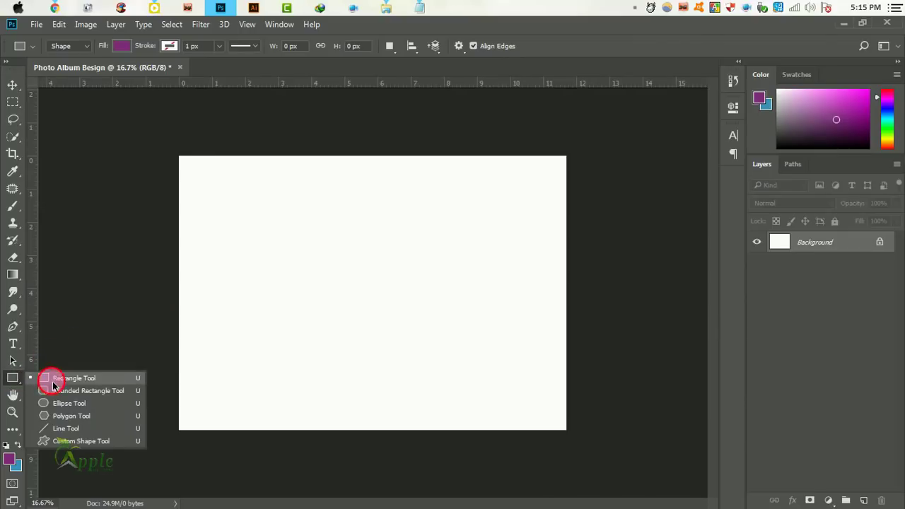
pyautogui.moveTo(177, 149); pyautogui.dragTo(240, 436)
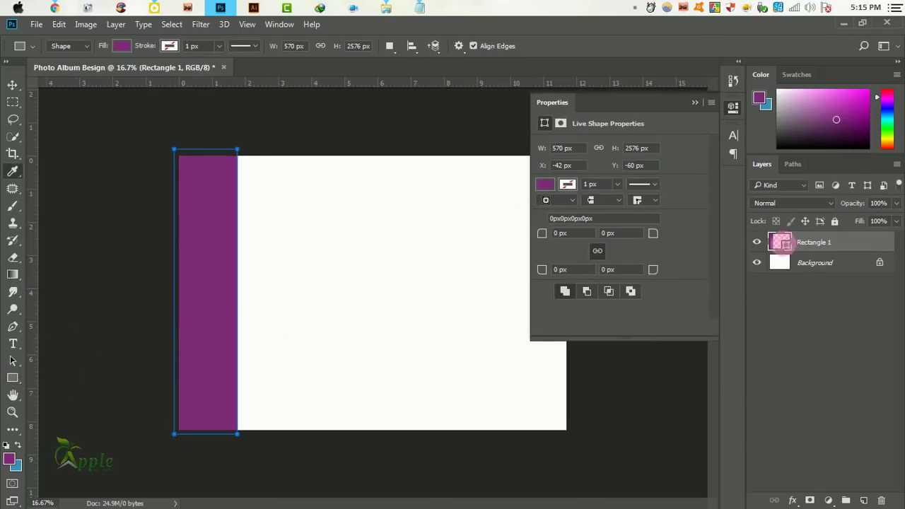
pyautogui.doubleClick(781, 242)
pyautogui.click(507, 270)
pyautogui.click(773, 145)
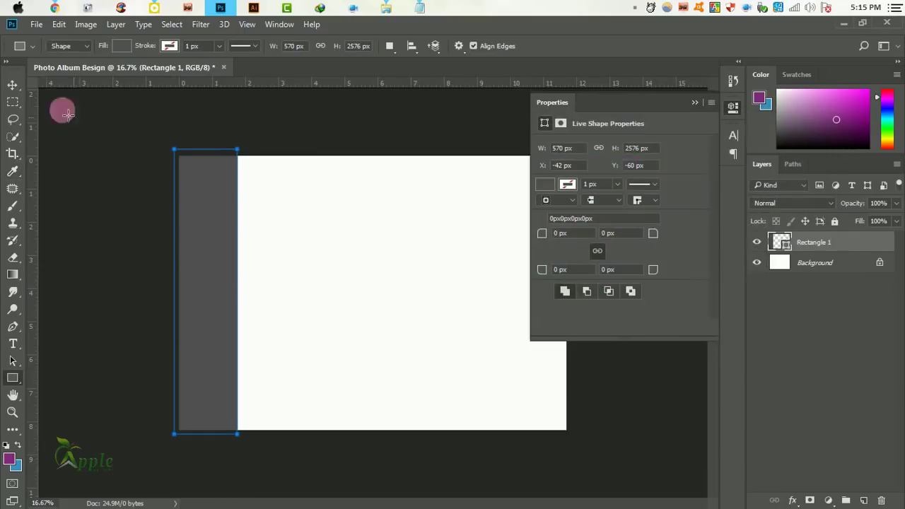
pyautogui.click(12, 84)
pyautogui.click(733, 106)
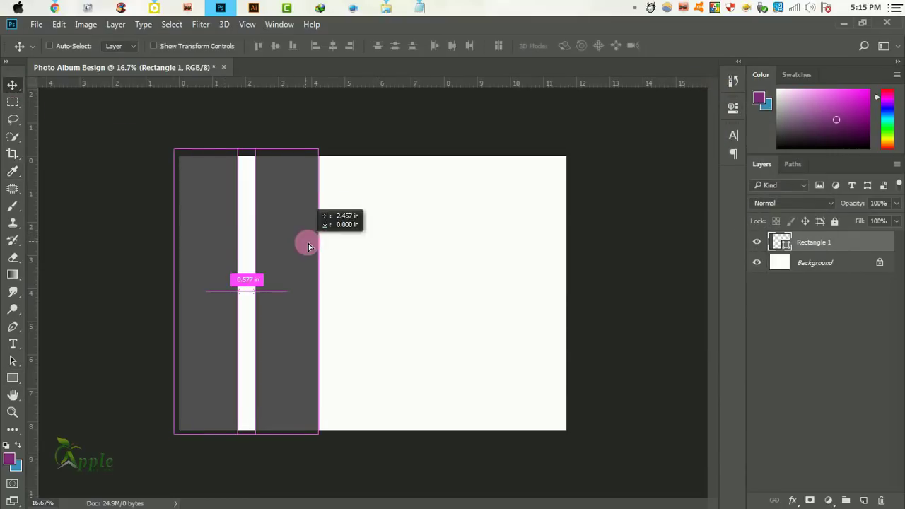
# Step: Duplicate the strip twice to the right, giving each copy a lighter grey
pyautogui.moveTo(232, 237); pyautogui.dragTo(292, 248)
pyautogui.doubleClick(778, 242)
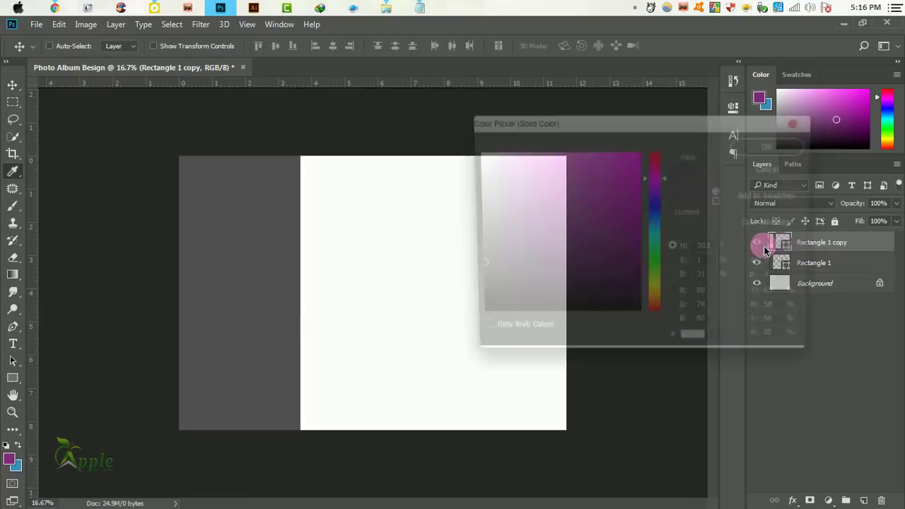
pyautogui.click(472, 262)
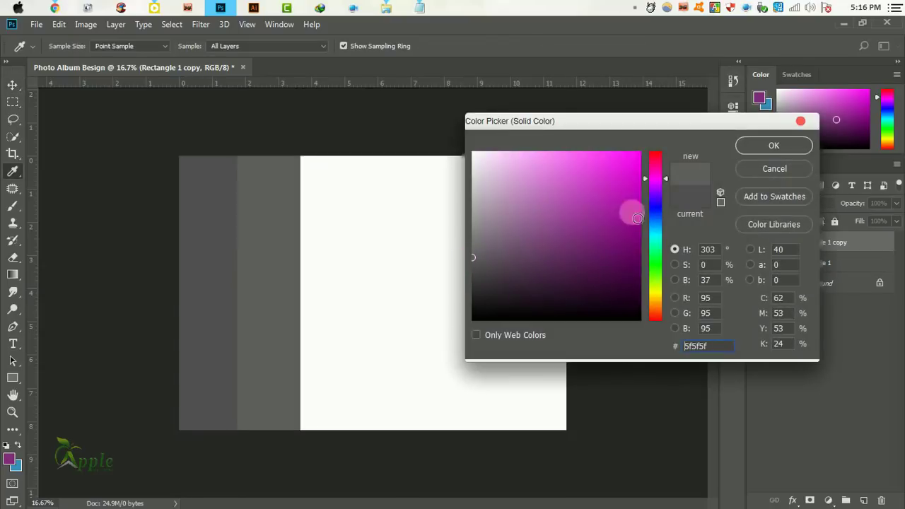
pyautogui.click(774, 145)
pyautogui.moveTo(283, 271); pyautogui.dragTo(351, 279)
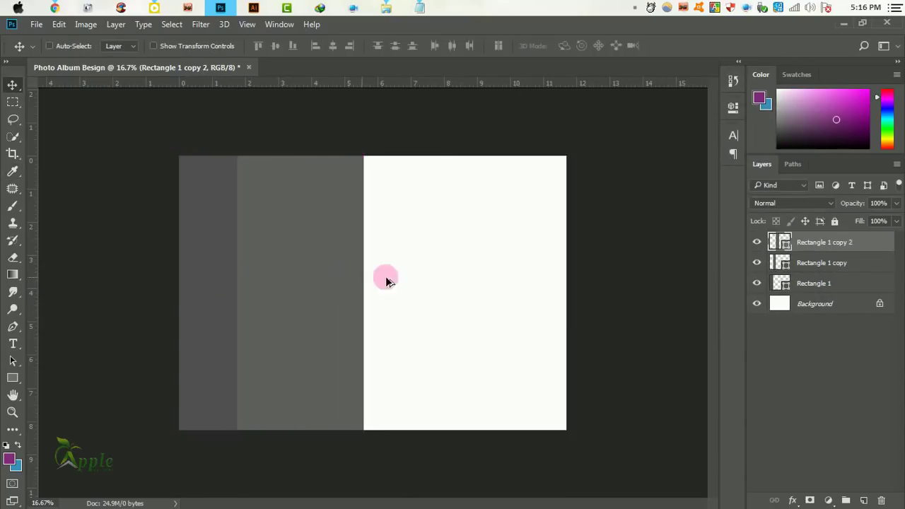
pyautogui.doubleClick(786, 243)
pyautogui.click(478, 251)
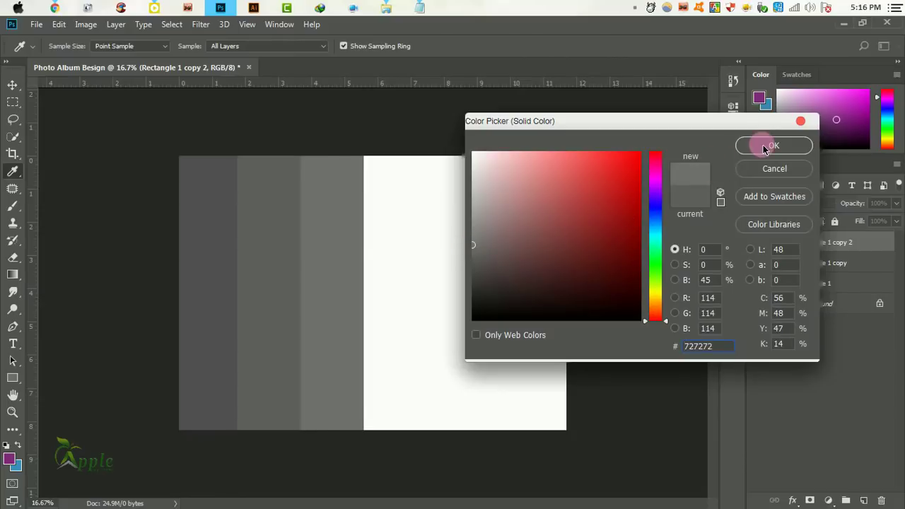
pyautogui.click(774, 145)
# Step: Add three more strips to the right, each a progressively lighter grey
pyautogui.moveTo(333, 243)
pyautogui.mouseDown()
pyautogui.moveTo(396, 253)
pyautogui.moveTo(386, 253)
pyautogui.mouseUp()
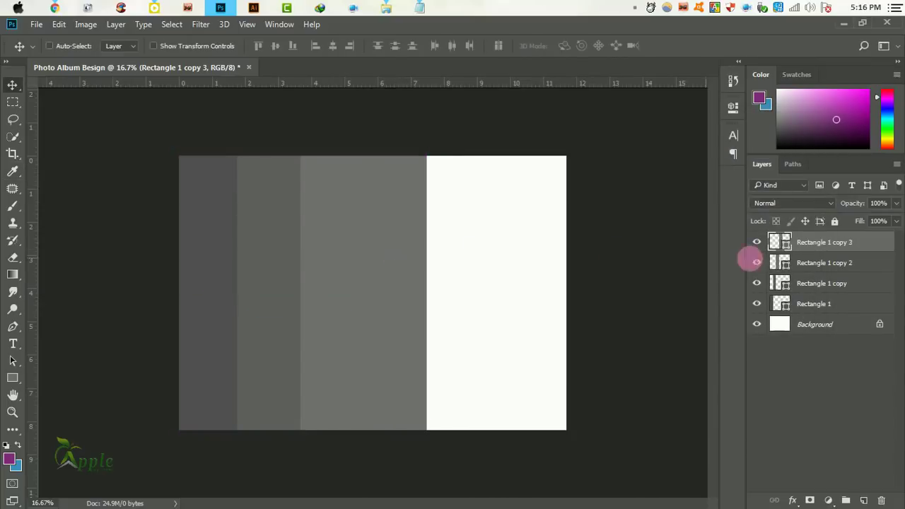
pyautogui.doubleClick(775, 242)
pyautogui.click(479, 237)
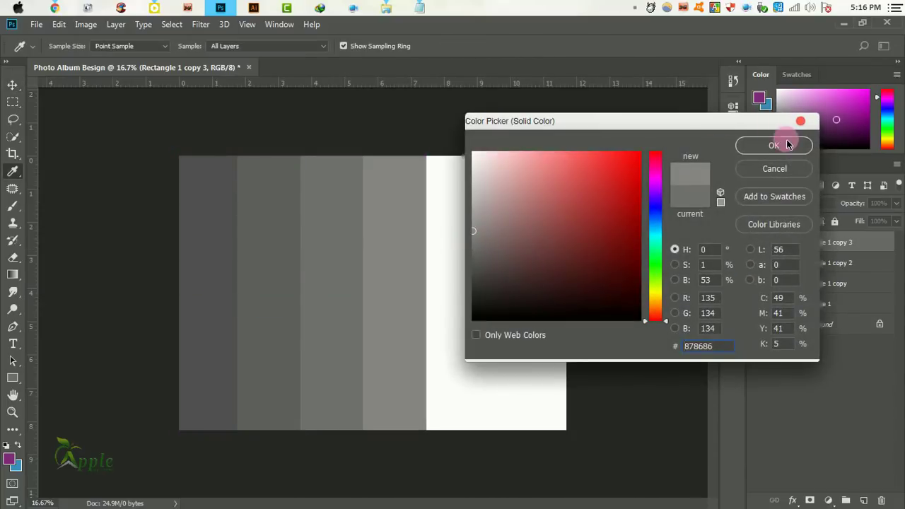
pyautogui.click(788, 144)
pyautogui.moveTo(412, 254); pyautogui.dragTo(464, 268)
pyautogui.doubleClick(776, 242)
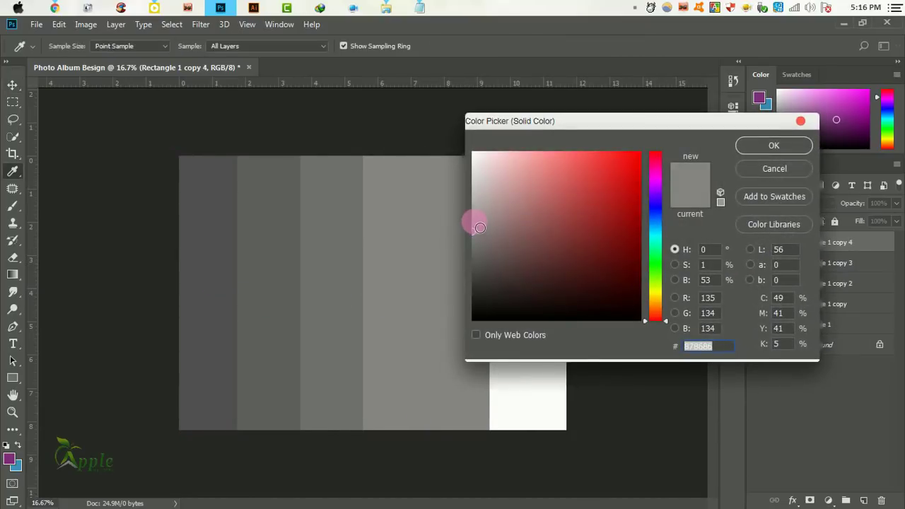
pyautogui.click(481, 228)
pyautogui.click(739, 145)
pyautogui.moveTo(470, 252); pyautogui.dragTo(552, 259)
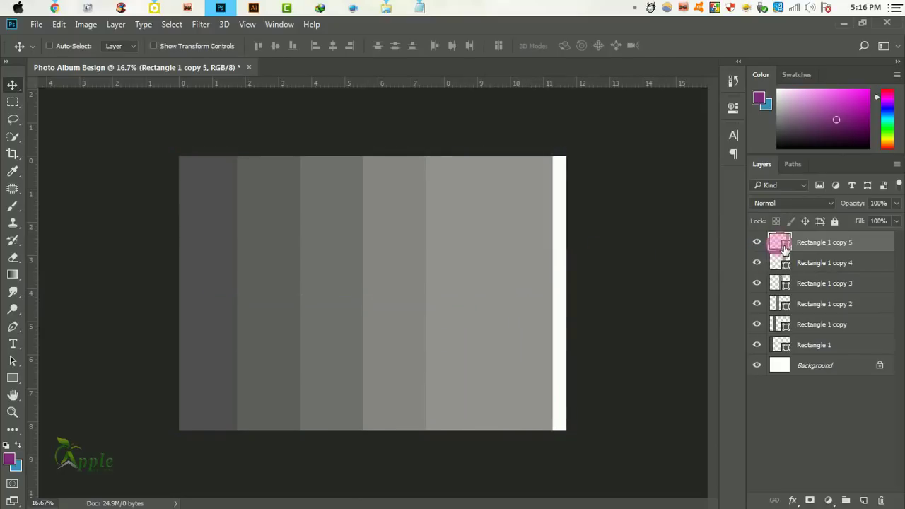
pyautogui.doubleClick(779, 242)
pyautogui.click(478, 214)
pyautogui.click(754, 150)
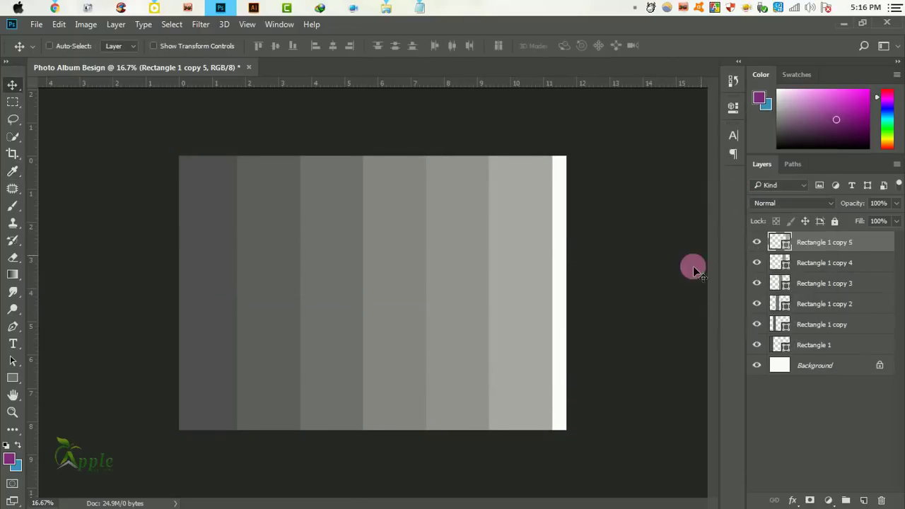
# Step: Narrow all the strip layers together to about 83% width
pyautogui.keyDown('shift'); pyautogui.click(827, 303); pyautogui.keyUp('shift')
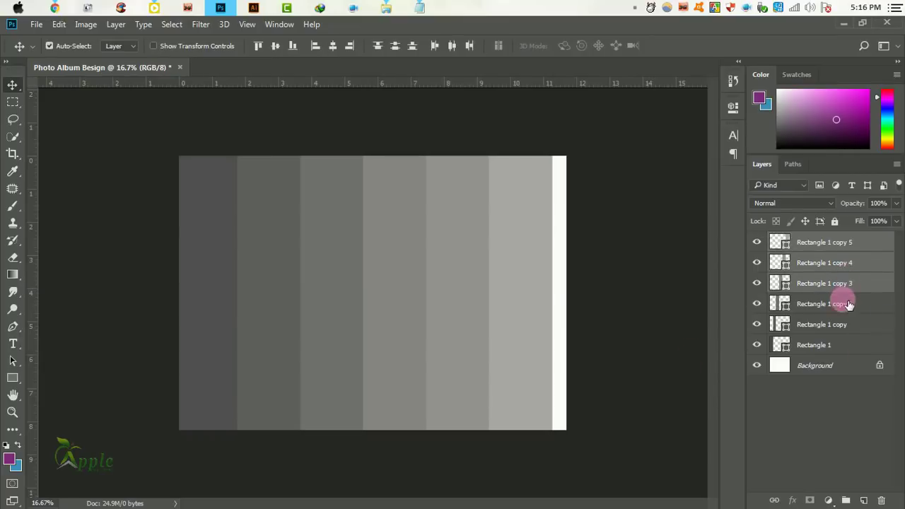
pyautogui.keyDown('shift'); pyautogui.click(839, 345); pyautogui.keyUp('shift')
pyautogui.click(62, 25)
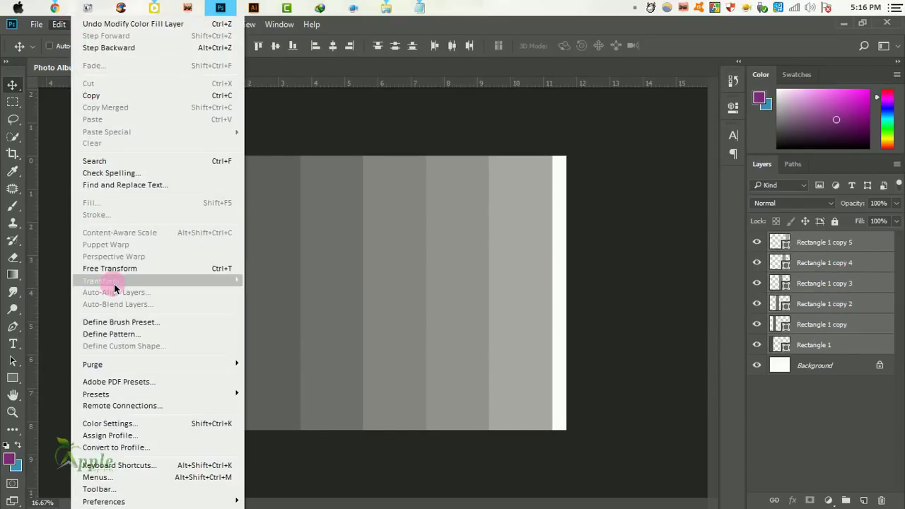
pyautogui.click(149, 267)
pyautogui.moveTo(553, 295); pyautogui.dragTo(487, 292)
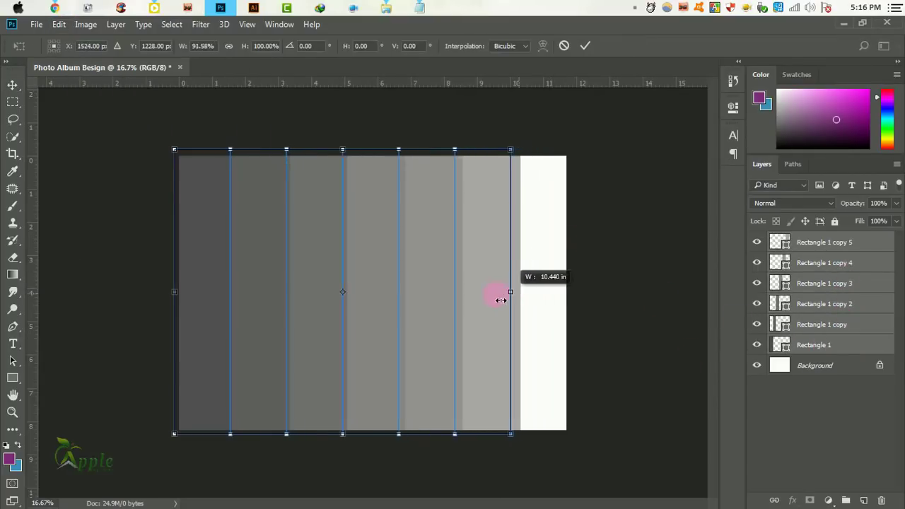
pyautogui.click(585, 46)
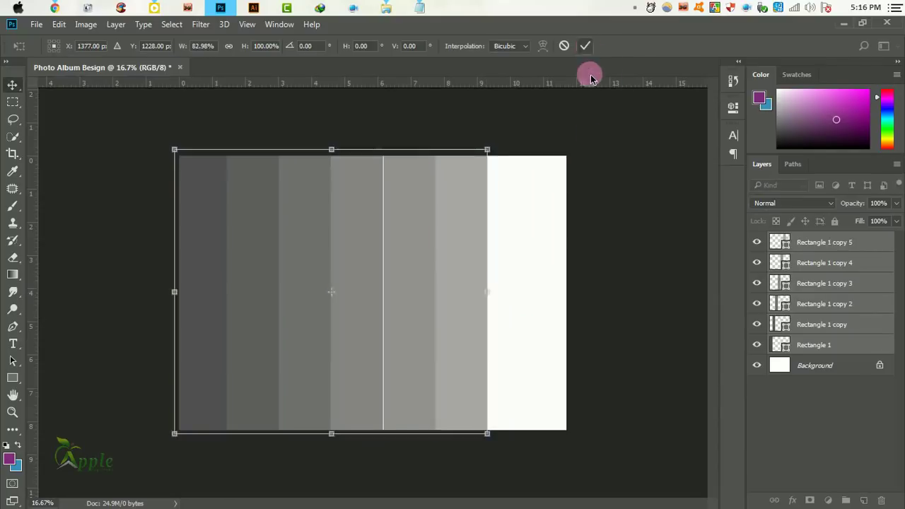
# Step: Copy the last strip further right and nudge it left to close the white gap
pyautogui.click(823, 244)
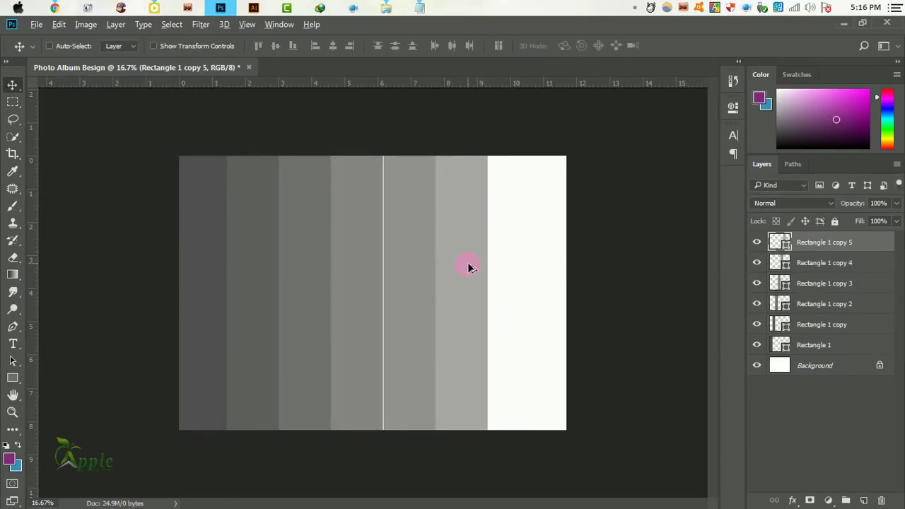
pyautogui.moveTo(469, 267)
pyautogui.mouseDown()
pyautogui.moveTo(562, 278)
pyautogui.moveTo(550, 281)
pyautogui.mouseUp()
pyautogui.press('Left')
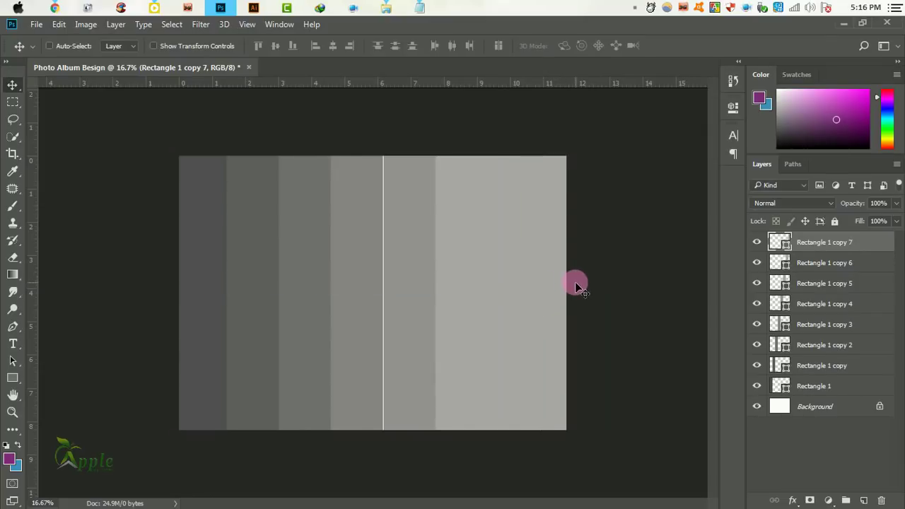
pyautogui.click(829, 307)
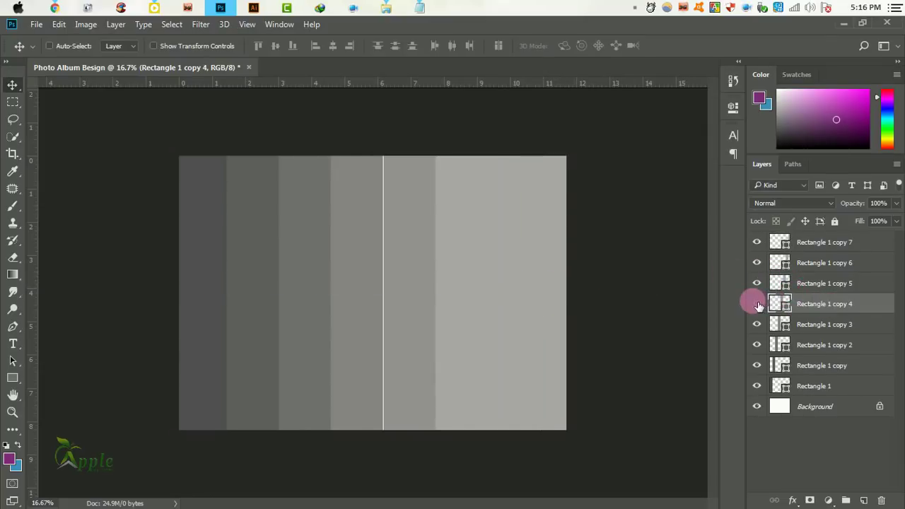
pyautogui.click(757, 304)
pyautogui.click(757, 304)
pyautogui.keyDown('shift'); pyautogui.click(831, 244); pyautogui.keyUp('shift')
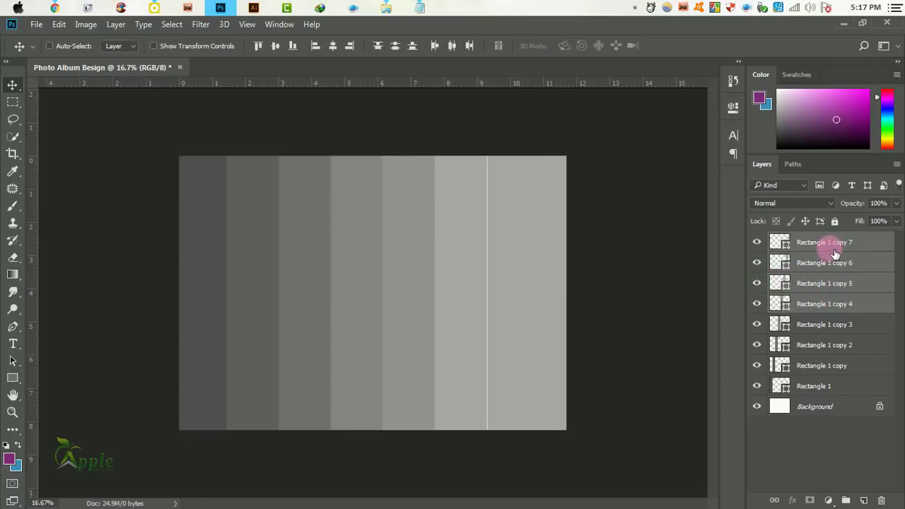
# Step: Recolour Rectangle 1 copy 6 to a lighter grey, b8b7b7
pyautogui.click(833, 244)
pyautogui.keyDown('shift'); pyautogui.click(831, 266); pyautogui.keyUp('shift')
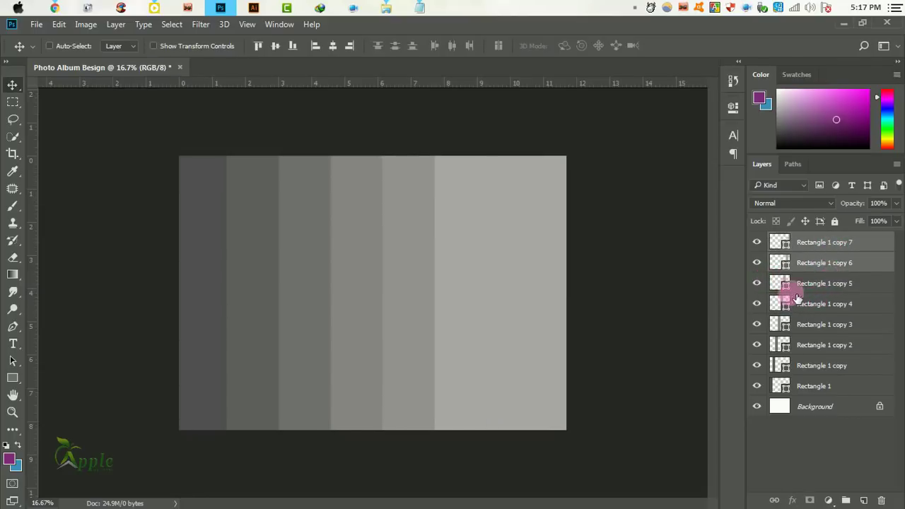
pyautogui.click(804, 262)
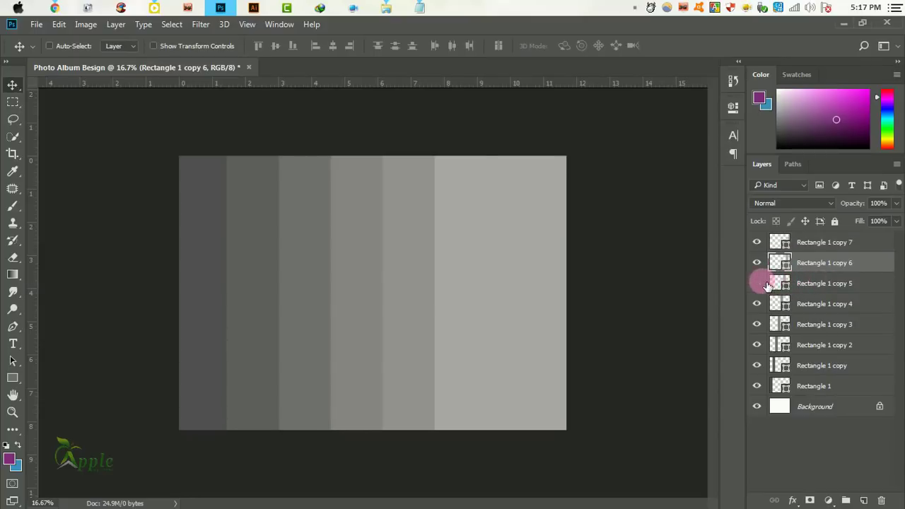
pyautogui.doubleClick(782, 262)
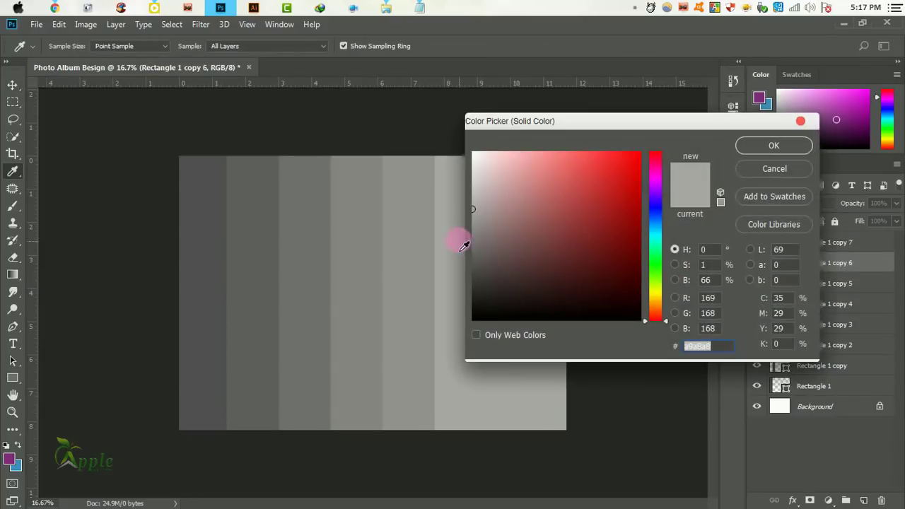
pyautogui.click(474, 198)
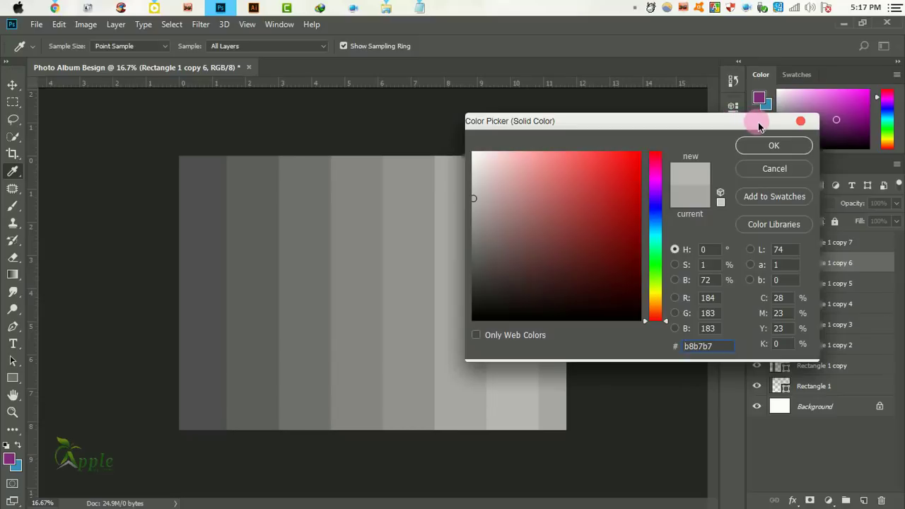
pyautogui.click(774, 145)
# Step: Set Rectangle 1 copy 7 to grey c9c9c9 and select all eight rectangle layers
pyautogui.click(819, 244)
pyautogui.doubleClick(785, 244)
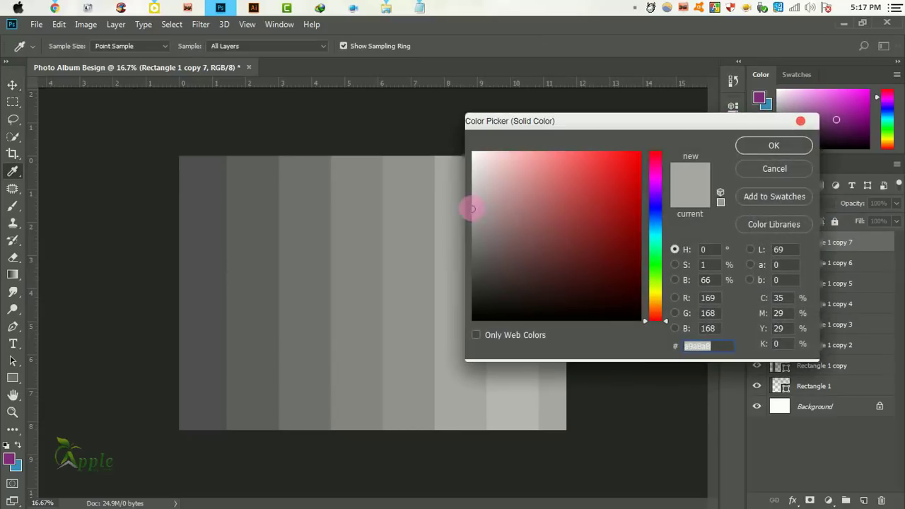
pyautogui.moveTo(479, 201); pyautogui.dragTo(508, 196)
pyautogui.click(752, 145)
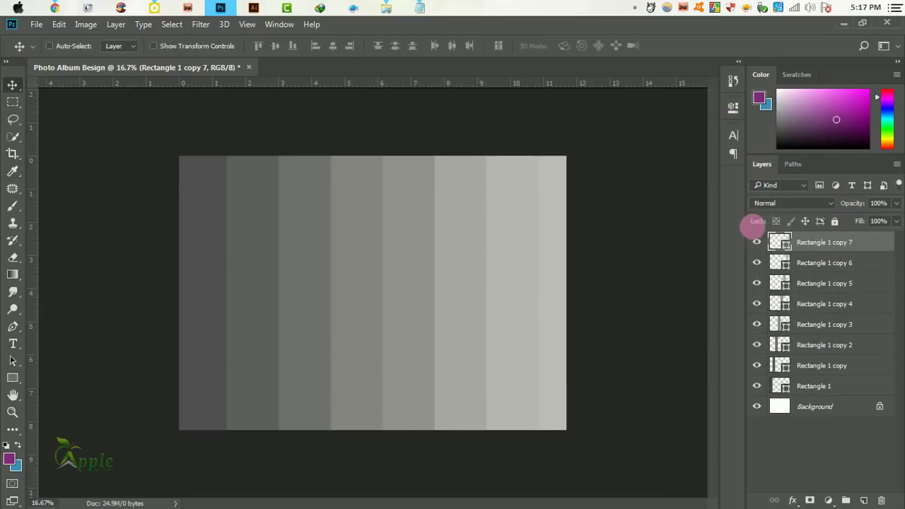
pyautogui.doubleClick(787, 247)
pyautogui.click(476, 187)
pyautogui.click(767, 147)
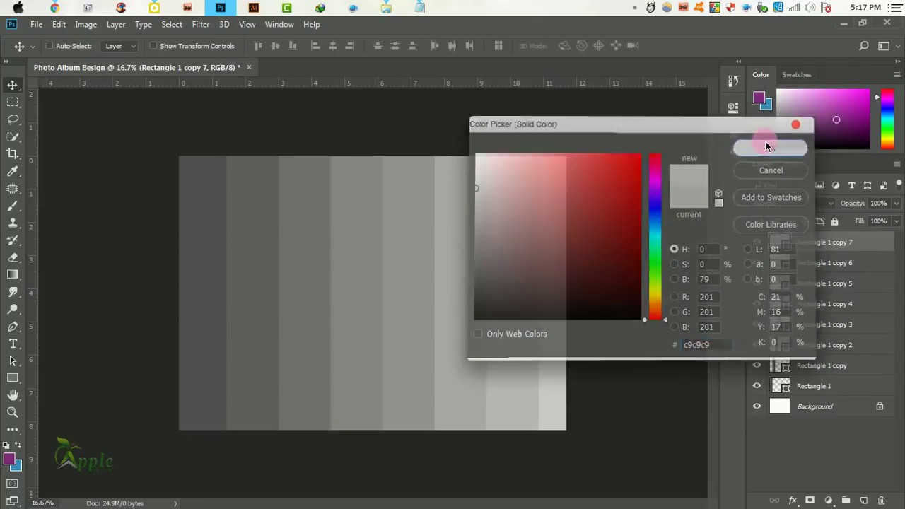
pyautogui.moveTo(837, 266)
pyautogui.mouseDown()
pyautogui.moveTo(838, 376)
pyautogui.moveTo(829, 377)
pyautogui.mouseUp()
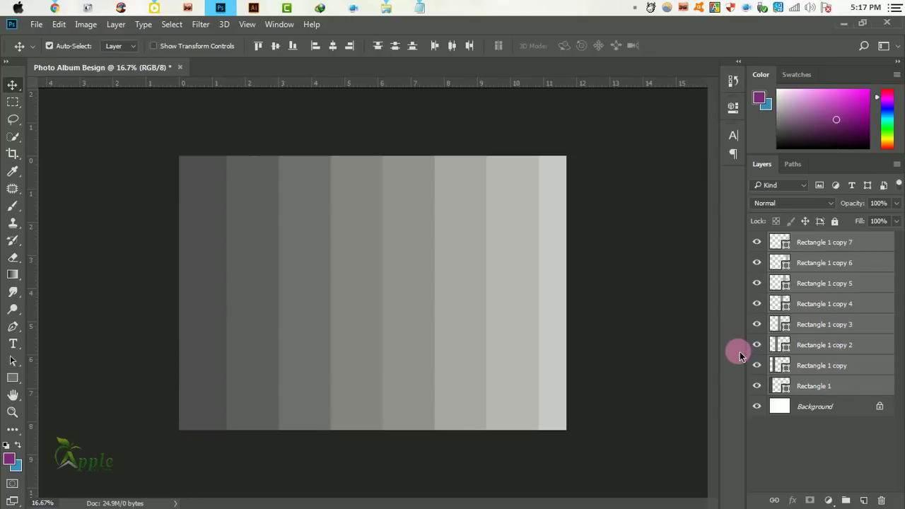
# Step: Narrow the eight selected stripes to 93.08% width
pyautogui.hotkey('ctrl', 't')
pyautogui.moveTo(592, 300); pyautogui.dragTo(579, 306)
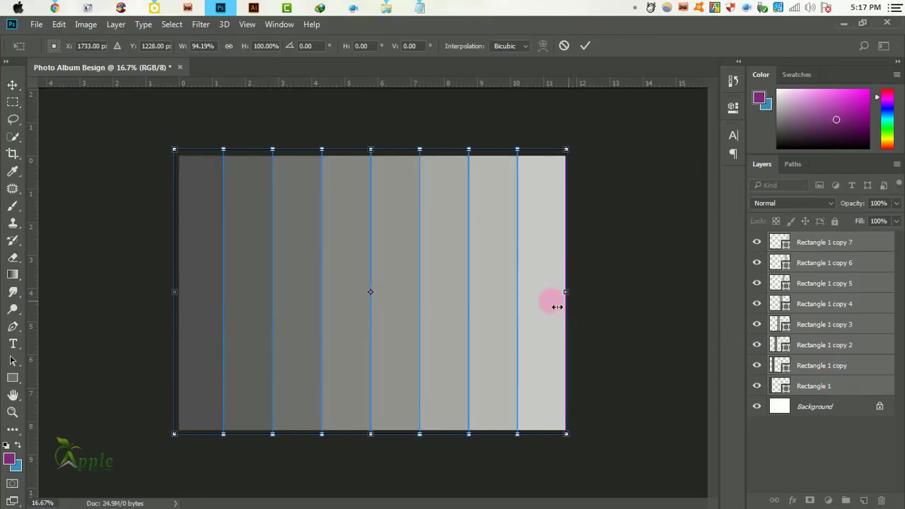
pyautogui.moveTo(182, 300); pyautogui.dragTo(187, 300)
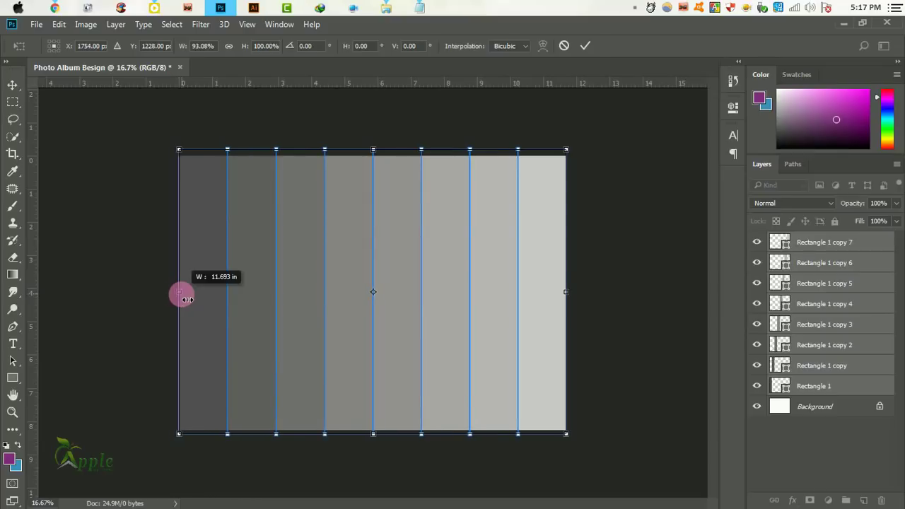
pyautogui.click(585, 47)
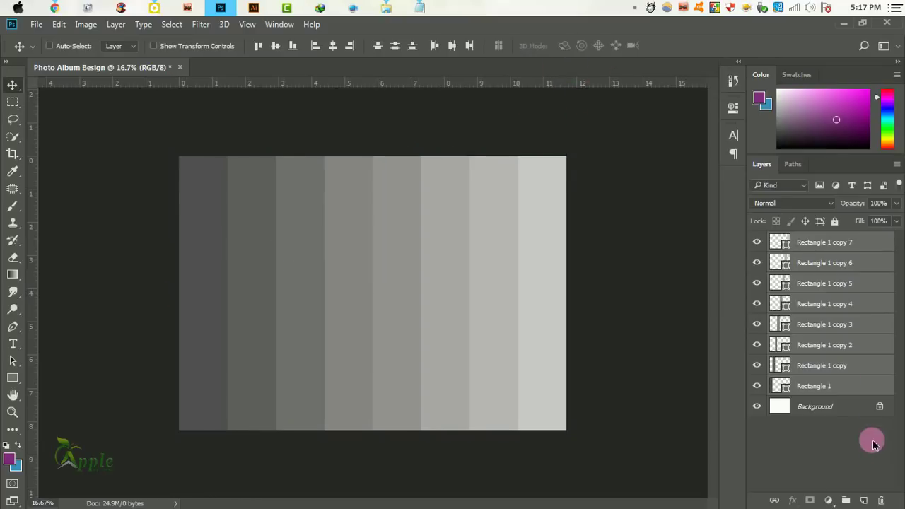
# Step: Group the stripe layers and name the group '8 Peace Layer'
pyautogui.click(847, 502)
pyautogui.doubleClick(817, 242)
pyautogui.write('8')
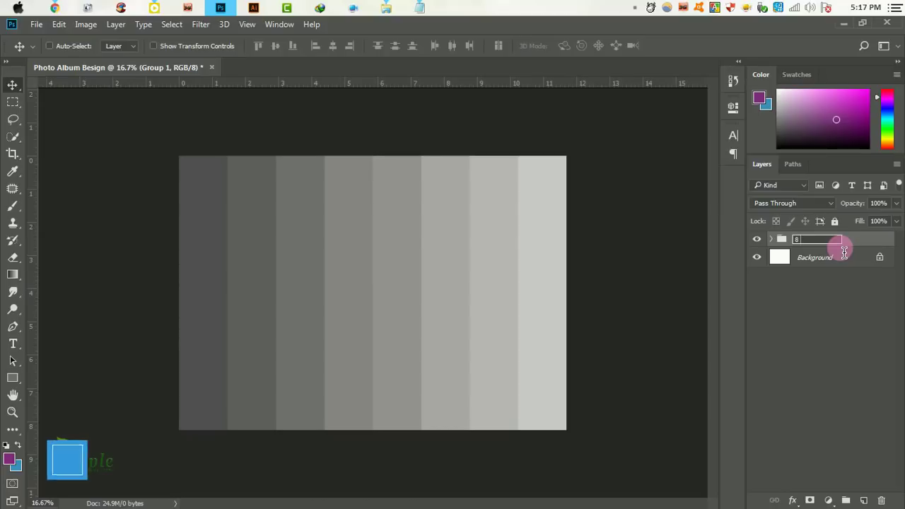
pyautogui.write(' Peace')
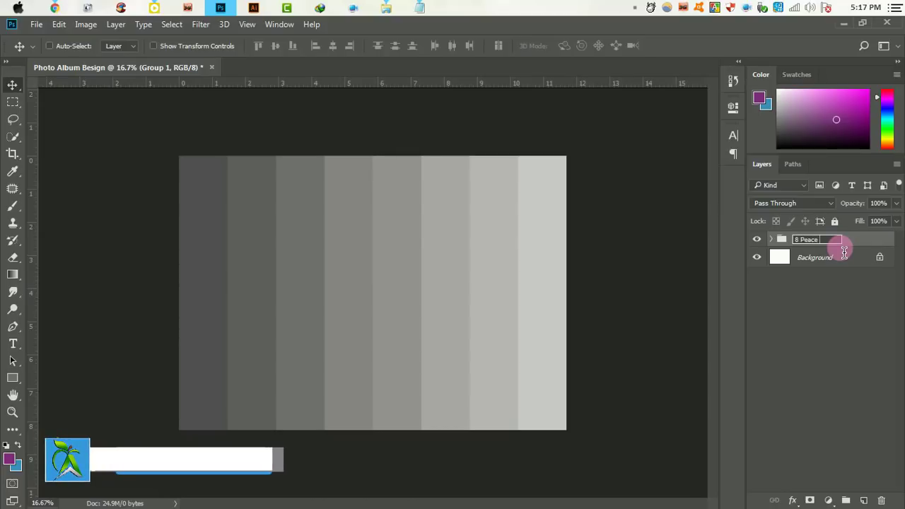
pyautogui.write(' Layer')
pyautogui.click(840, 248)
# Step: Inspect the stripes at different zooms, then expand the group and select Rectangle 1
pyautogui.click(643, 256)
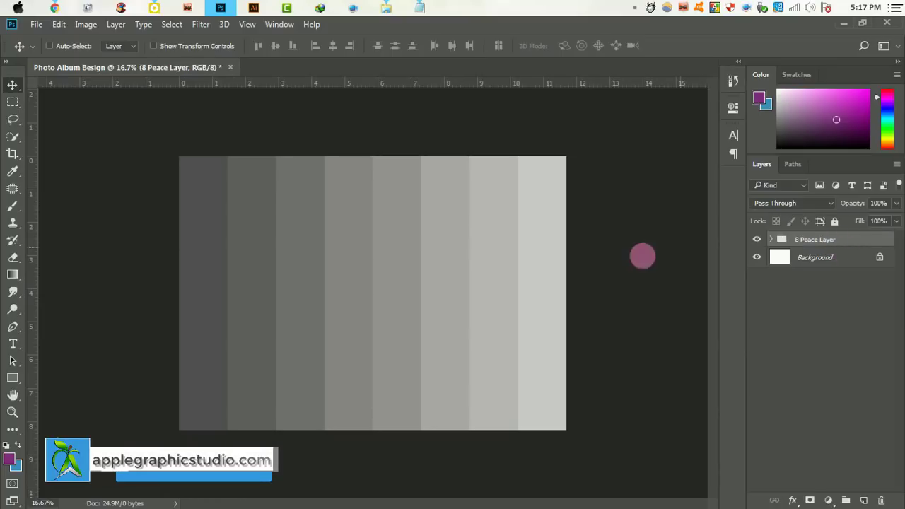
pyautogui.keyDown('alt'); pyautogui.click(366, 267); pyautogui.keyUp('alt')
pyautogui.keyDown('ctrl'); pyautogui.click(413, 268); pyautogui.keyUp('ctrl')
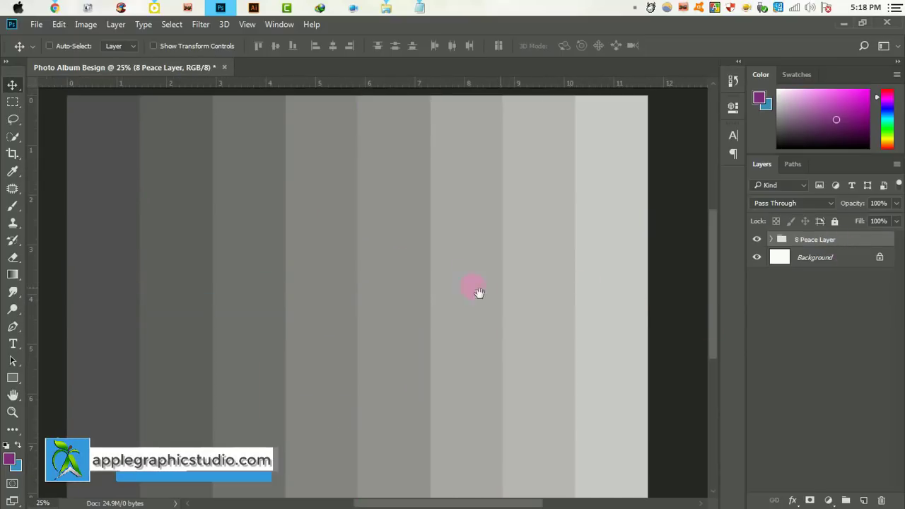
pyautogui.keyDown('alt'); pyautogui.click(471, 290); pyautogui.keyUp('alt')
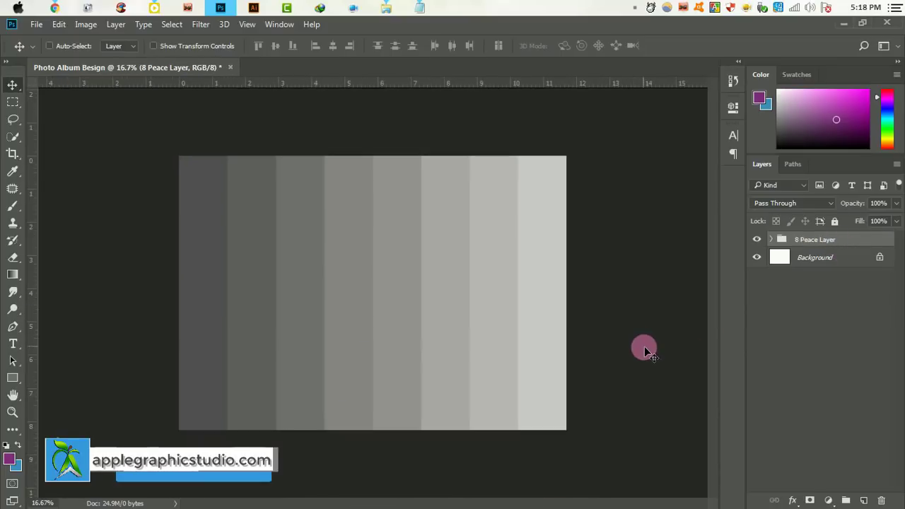
pyautogui.click(770, 240)
pyautogui.click(824, 258)
pyautogui.click(824, 401)
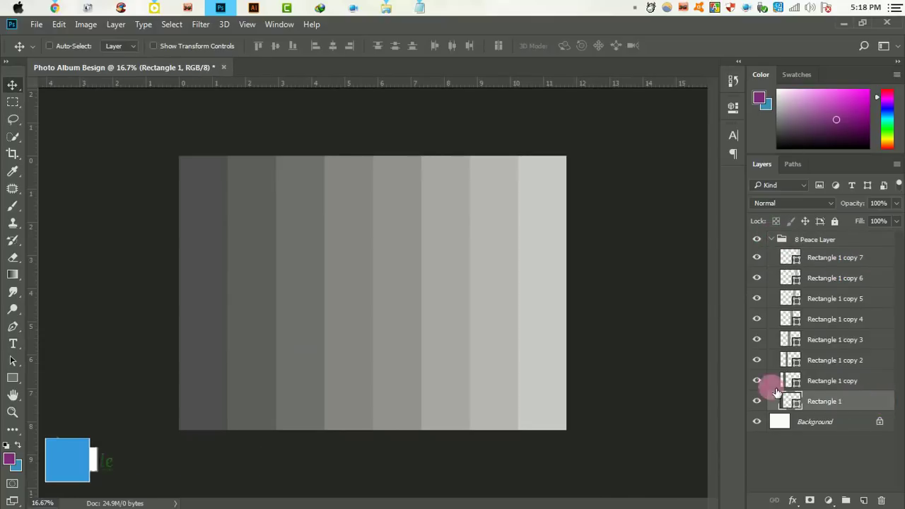
pyautogui.doubleClick(770, 401)
pyautogui.click(574, 390)
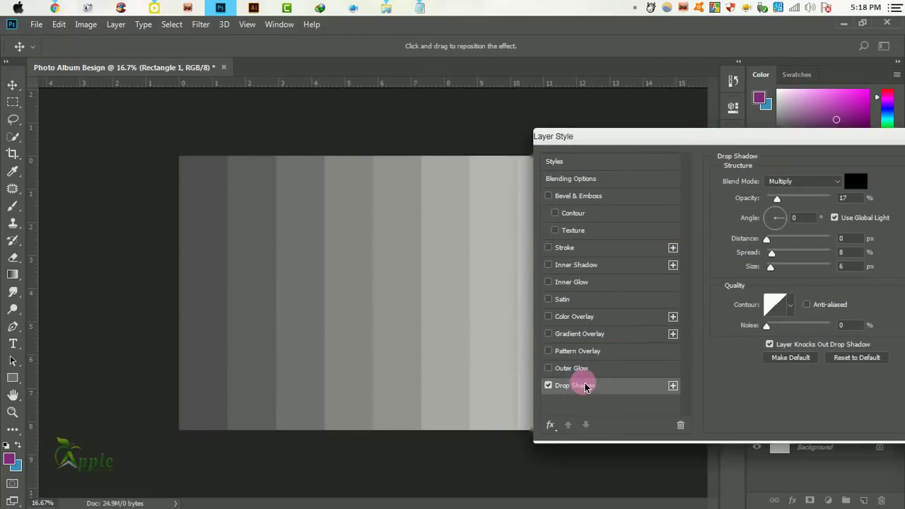
pyautogui.moveTo(779, 199); pyautogui.dragTo(833, 203)
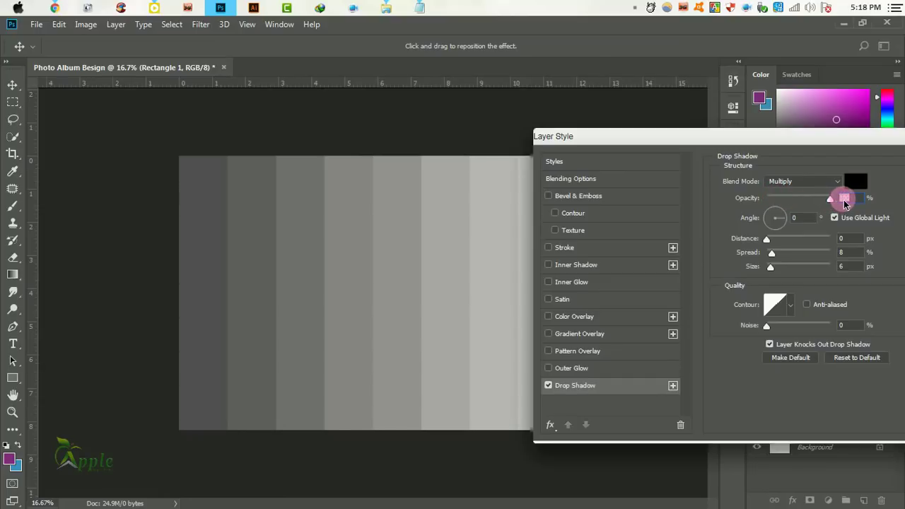
pyautogui.moveTo(769, 199); pyautogui.dragTo(806, 200)
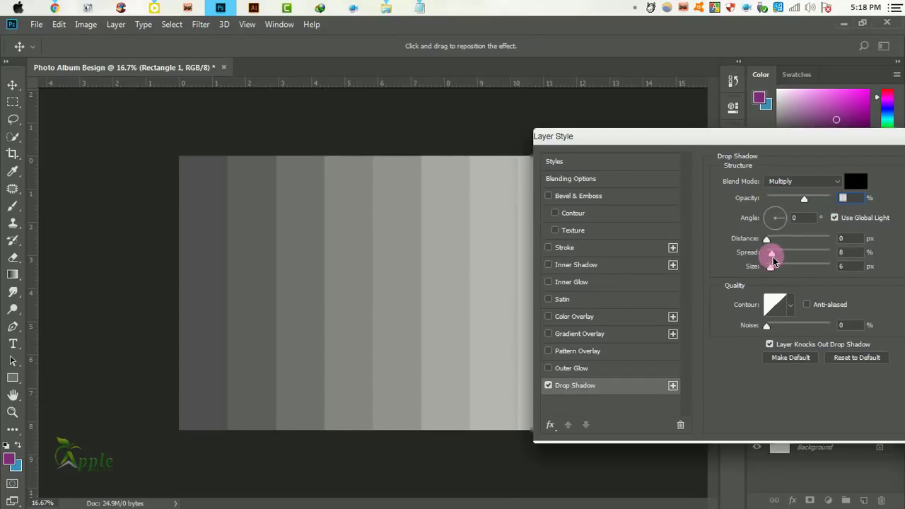
pyautogui.moveTo(774, 261); pyautogui.dragTo(708, 262)
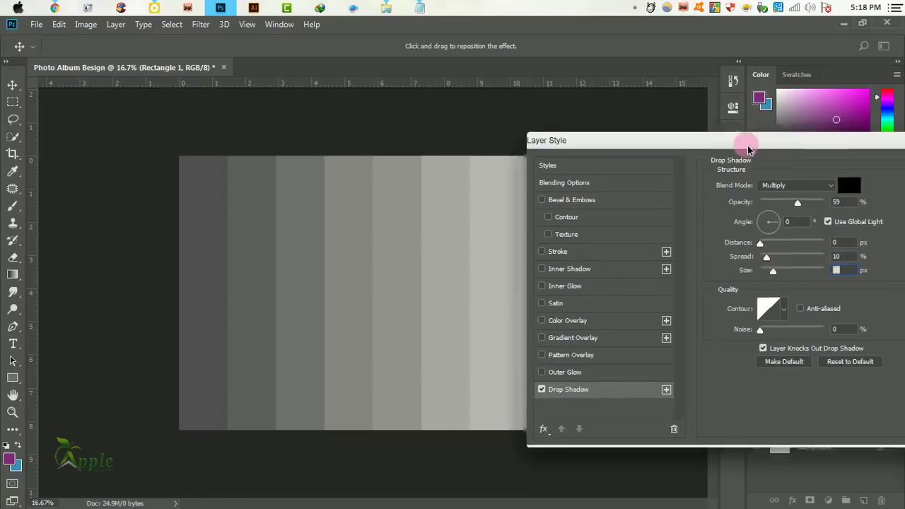
pyautogui.moveTo(749, 137)
pyautogui.mouseDown()
pyautogui.moveTo(502, 173)
pyautogui.moveTo(475, 153)
pyautogui.mouseUp()
pyautogui.click(752, 199)
pyautogui.doubleClick(785, 401)
# Step: Fill Rectangle 1 through Rectangle 1 copy 3 with sampled near-white fdfafd
pyautogui.click(763, 148)
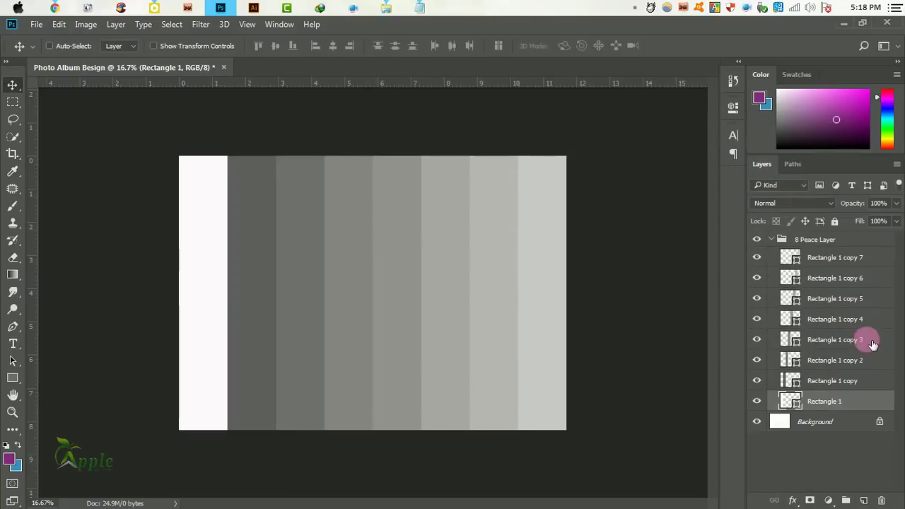
pyautogui.doubleClick(790, 381)
pyautogui.click(212, 253)
pyautogui.click(792, 150)
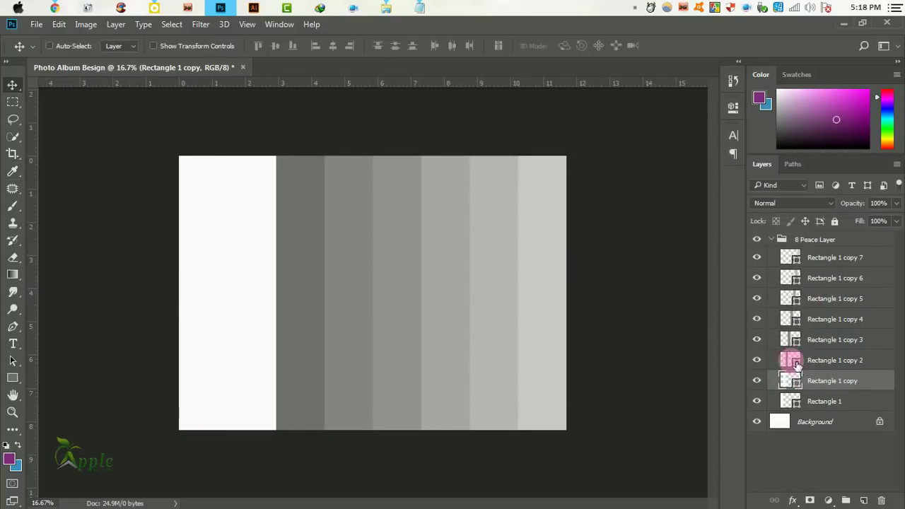
pyautogui.doubleClick(784, 359)
pyautogui.click(314, 297)
pyautogui.click(762, 144)
pyautogui.doubleClick(793, 339)
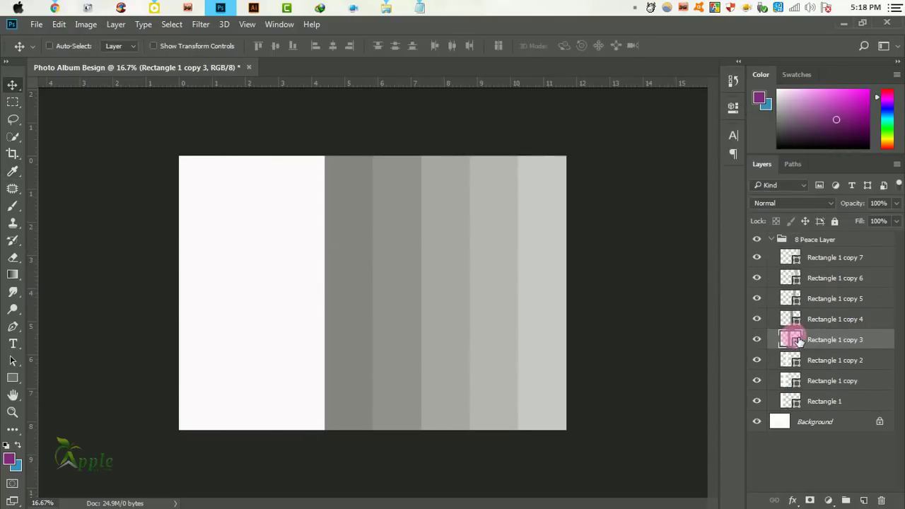
pyautogui.click(297, 280)
pyautogui.click(802, 144)
# Step: Fill Rectangle 1 copy 4 through copy 7 with the same near-white fdfafd
pyautogui.doubleClick(792, 319)
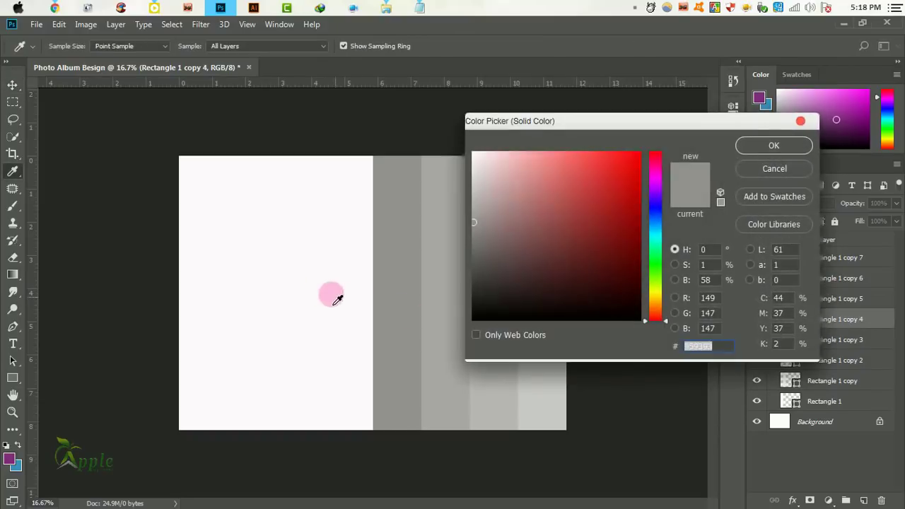
pyautogui.click(335, 295)
pyautogui.click(770, 144)
pyautogui.doubleClick(792, 299)
pyautogui.click(410, 285)
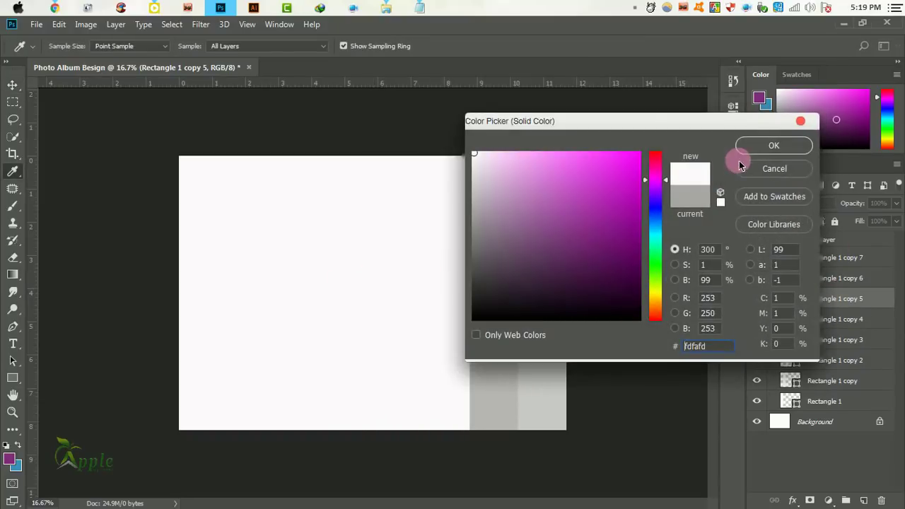
pyautogui.click(767, 146)
pyautogui.doubleClick(792, 278)
pyautogui.click(705, 188)
pyautogui.click(778, 145)
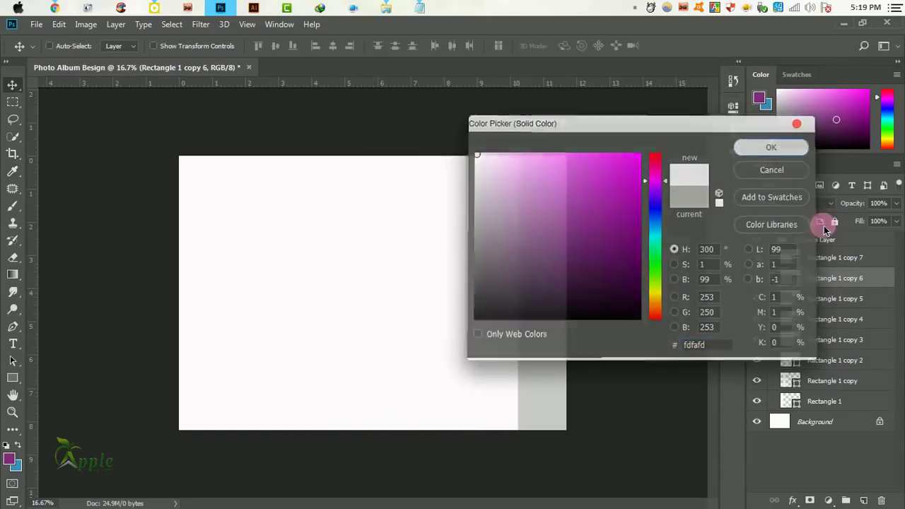
pyautogui.doubleClick(786, 257)
pyautogui.click(411, 263)
pyautogui.click(773, 146)
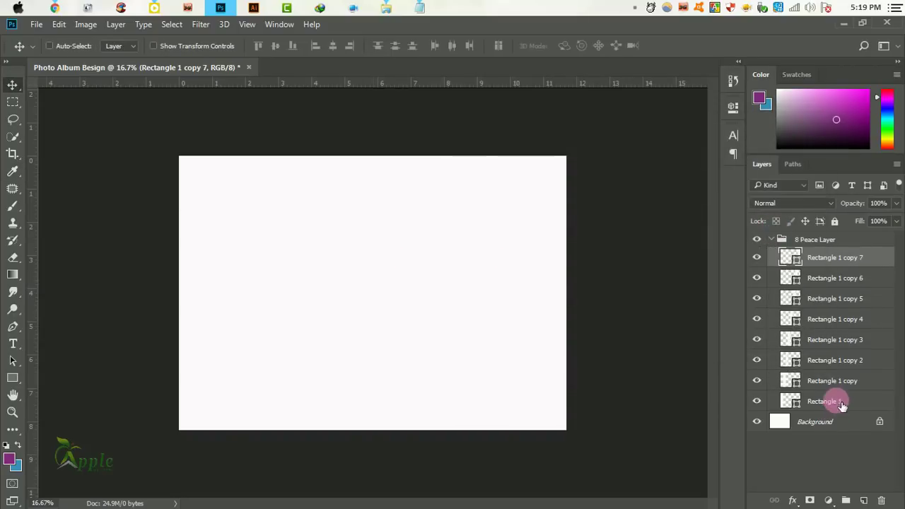
pyautogui.doubleClick(877, 401)
pyautogui.moveTo(448, 174); pyautogui.dragTo(614, 126)
pyautogui.click(490, 375)
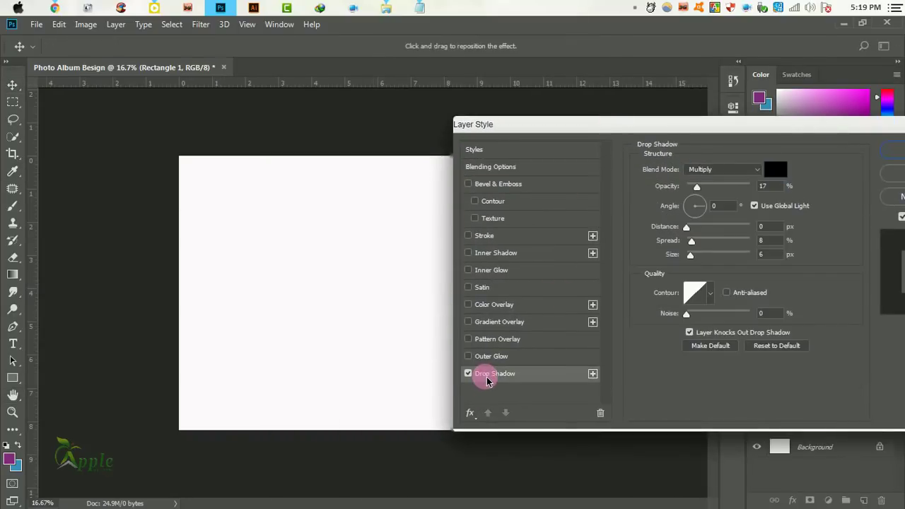
pyautogui.moveTo(687, 196); pyautogui.dragTo(771, 187)
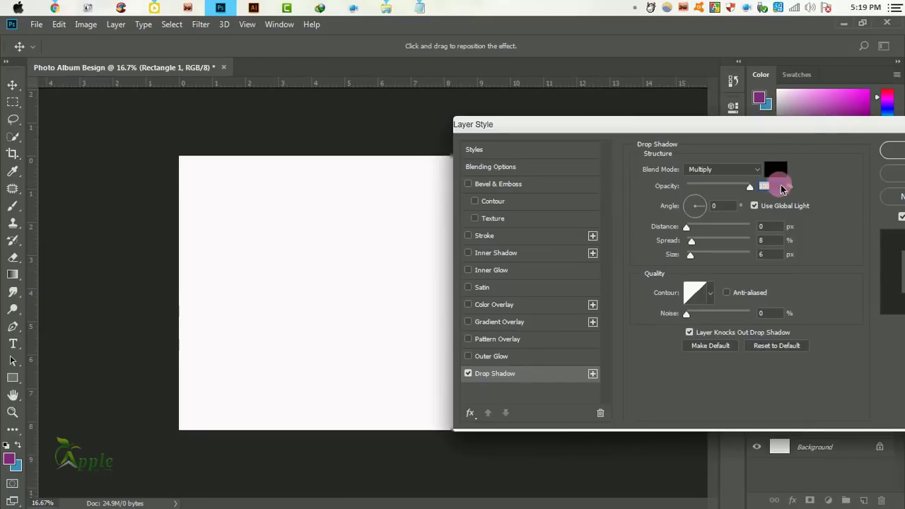
pyautogui.click(715, 170)
pyautogui.click(711, 172)
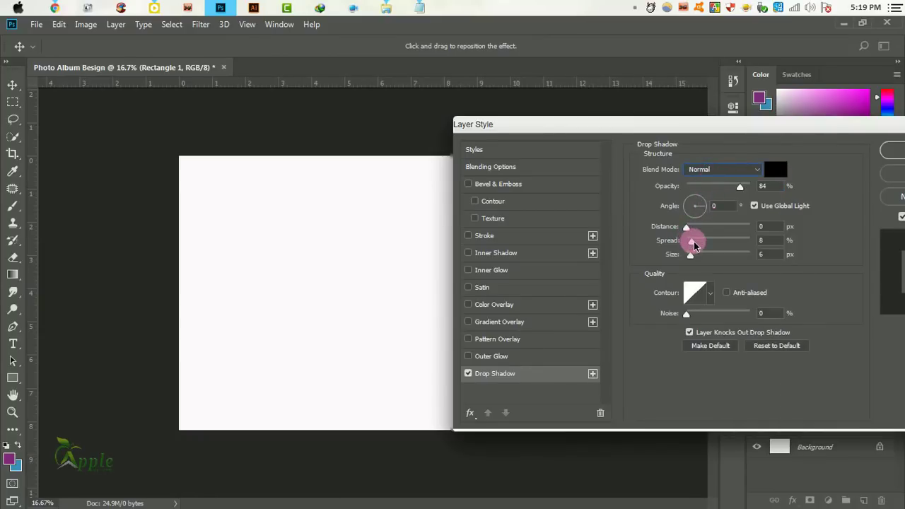
pyautogui.moveTo(694, 242)
pyautogui.mouseDown()
pyautogui.moveTo(724, 259)
pyautogui.moveTo(685, 241)
pyautogui.moveTo(702, 259)
pyautogui.mouseUp()
pyautogui.click(687, 227)
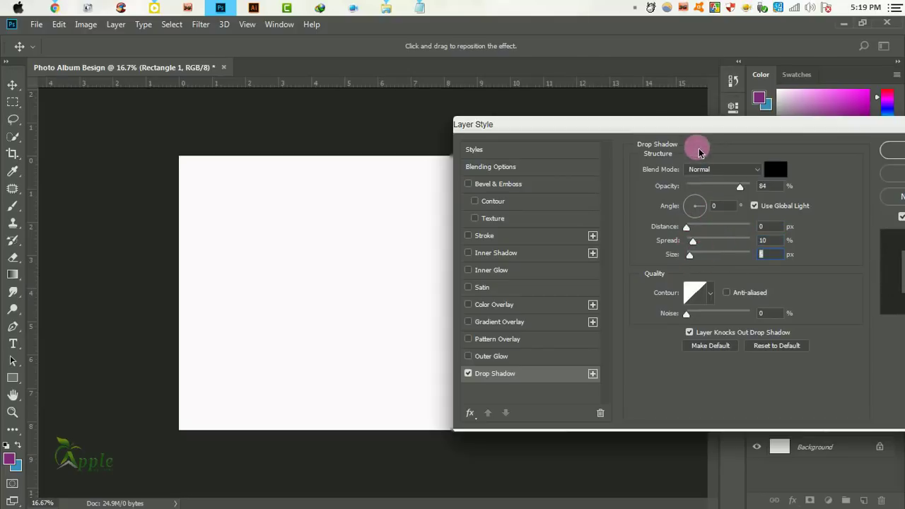
pyautogui.moveTo(742, 122); pyautogui.dragTo(453, 150)
pyautogui.click(633, 204)
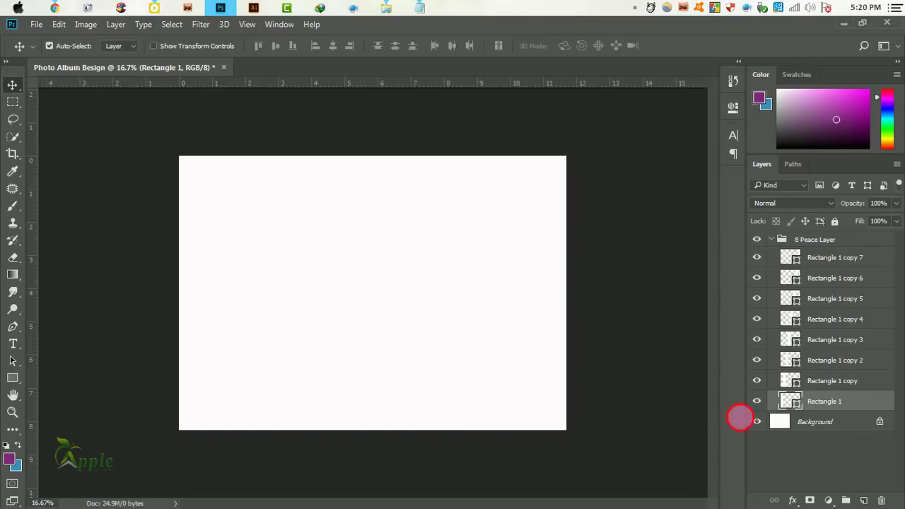
# Step: Move Rectangle 1 to the group's top and add a 140°, 28 px, 14% spread, 73 px shadow
pyautogui.moveTo(872, 408)
pyautogui.mouseDown()
pyautogui.moveTo(849, 321)
pyautogui.moveTo(853, 258)
pyautogui.mouseUp()
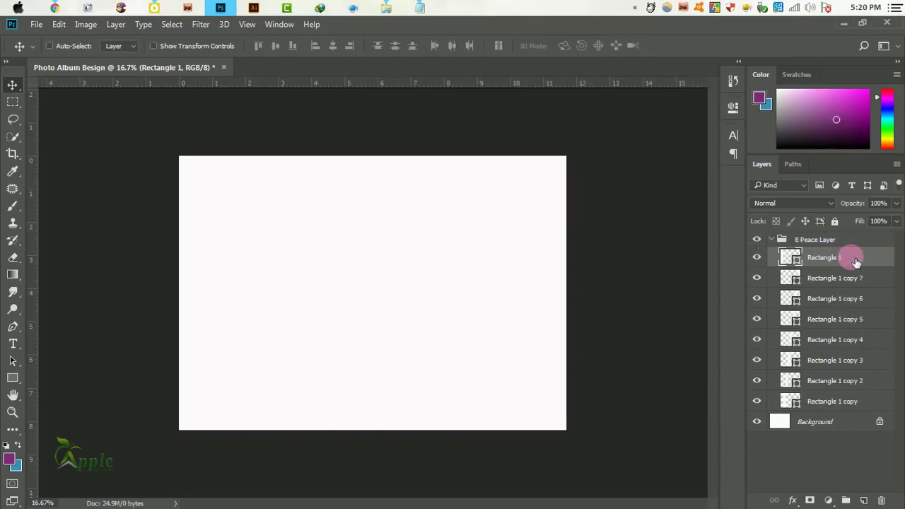
pyautogui.doubleClick(853, 257)
pyautogui.moveTo(447, 150); pyautogui.dragTo(744, 130)
pyautogui.click(524, 389)
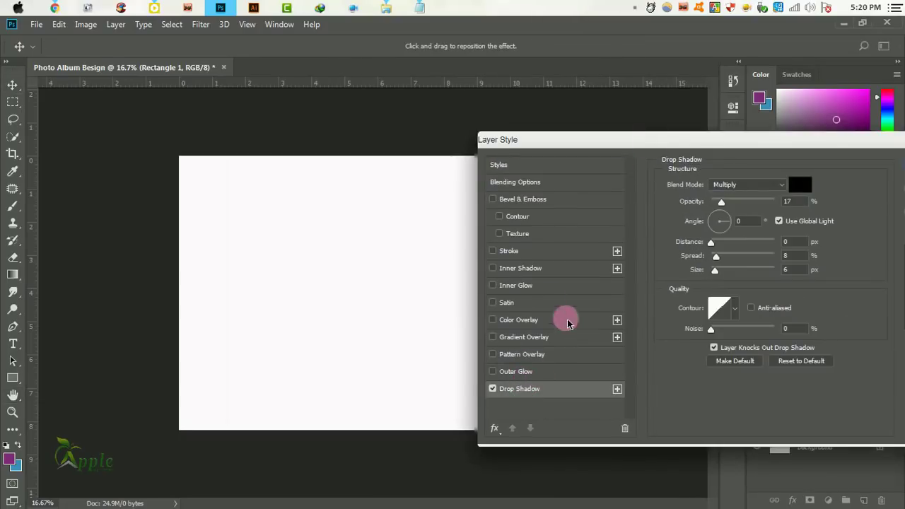
pyautogui.moveTo(740, 209); pyautogui.dragTo(752, 205)
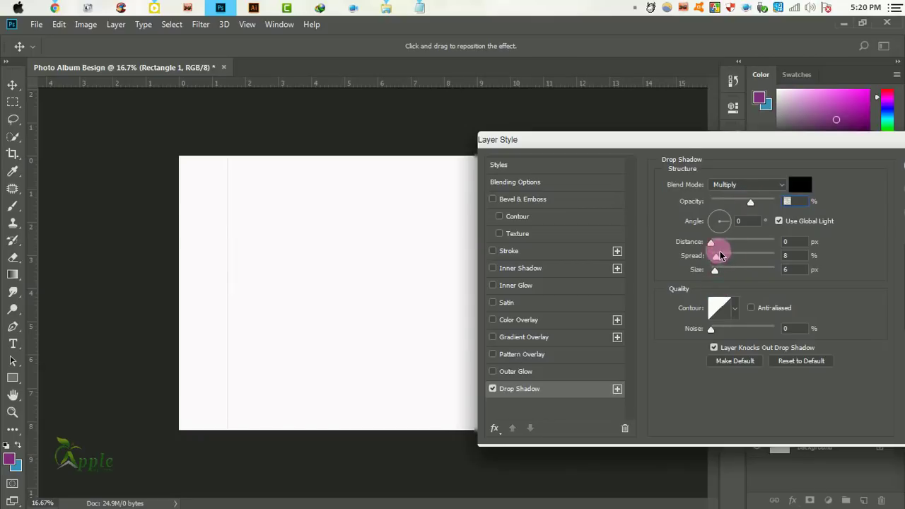
pyautogui.moveTo(712, 243)
pyautogui.mouseDown()
pyautogui.moveTo(740, 246)
pyautogui.moveTo(735, 273)
pyautogui.moveTo(720, 258)
pyautogui.mouseUp()
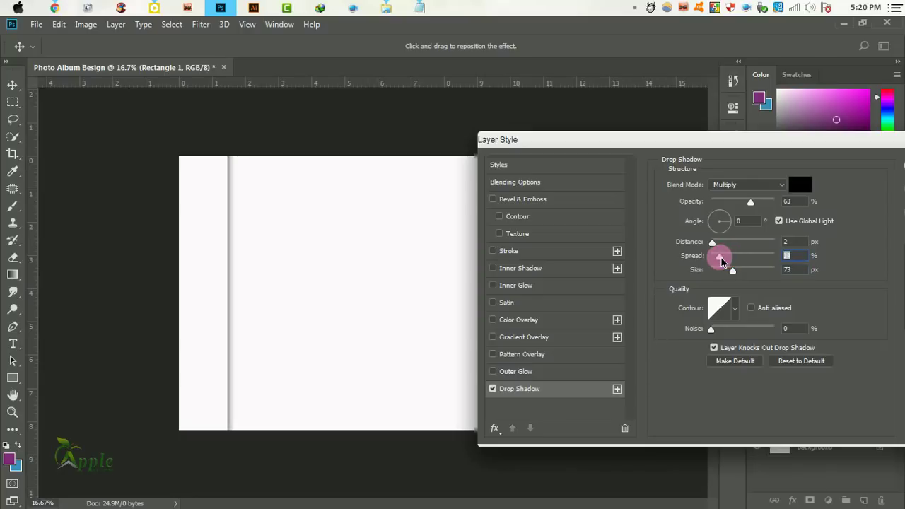
pyautogui.click(390, 257)
pyautogui.moveTo(390, 259); pyautogui.dragTo(283, 277)
pyautogui.moveTo(750, 202)
pyautogui.mouseDown()
pyautogui.moveTo(712, 205)
pyautogui.moveTo(733, 207)
pyautogui.mouseUp()
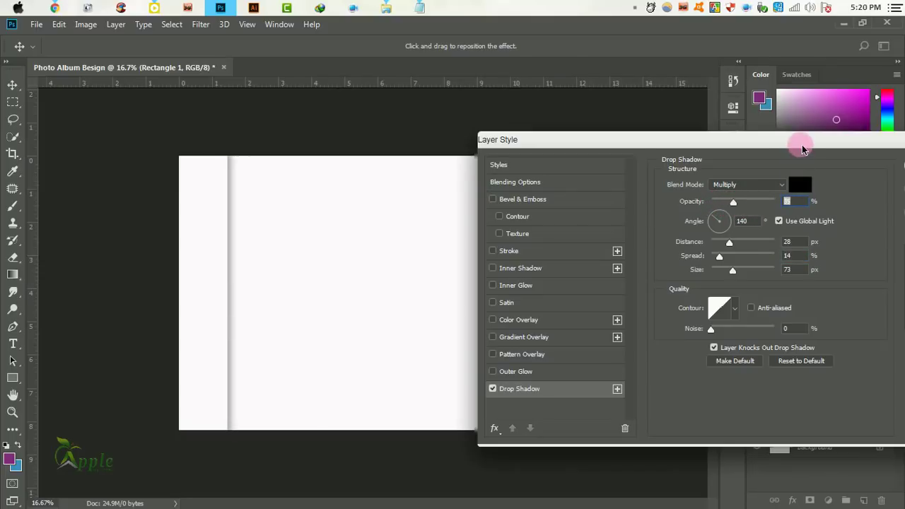
pyautogui.moveTo(802, 149); pyautogui.dragTo(614, 194)
pyautogui.click(752, 208)
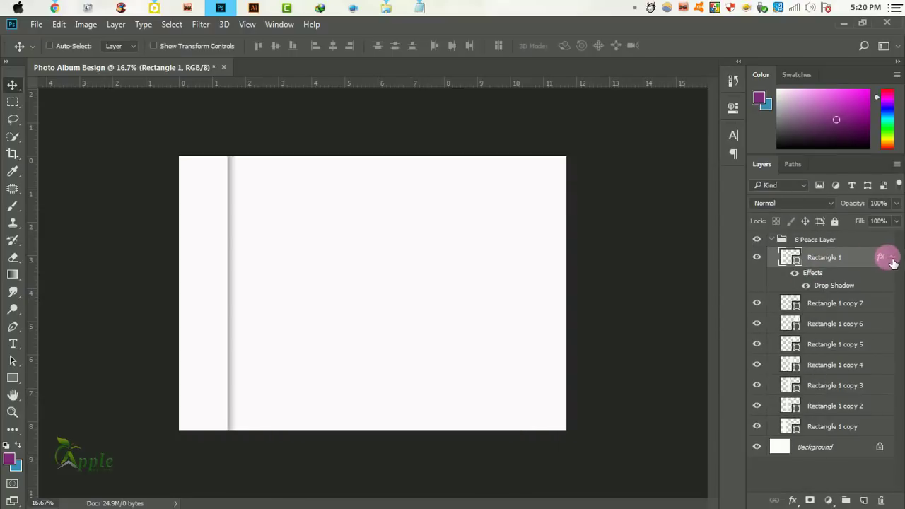
# Step: Copy Rectangle 1's layer style and paste it onto Rectangle 1 copy 7 and copy 5
pyautogui.click(898, 262)
pyautogui.rightClick(863, 258)
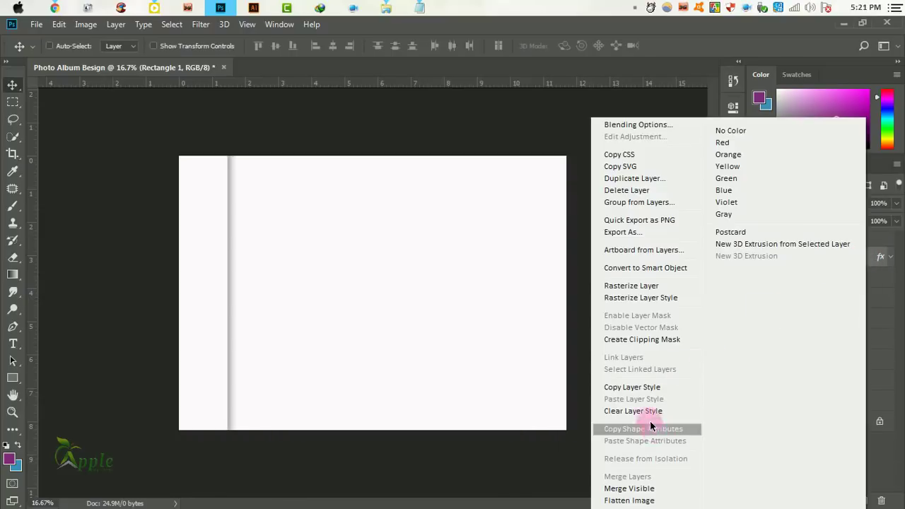
pyautogui.click(632, 387)
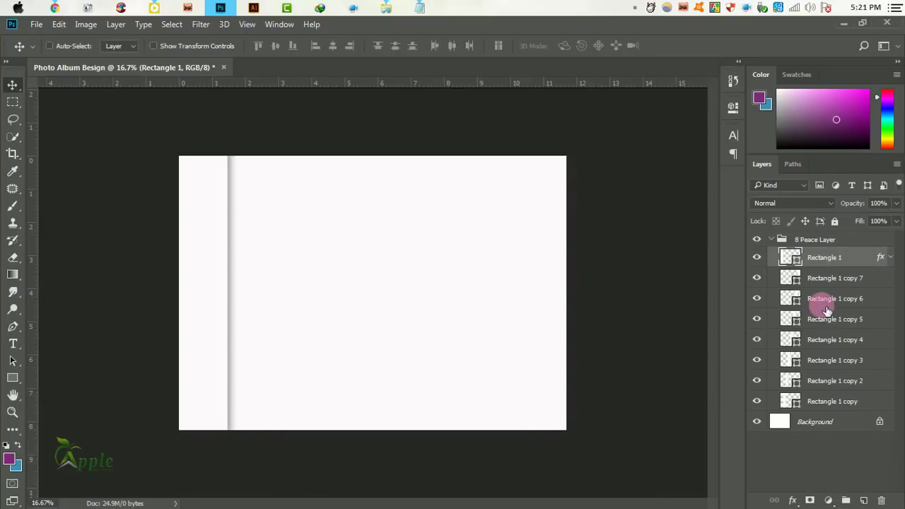
pyautogui.rightClick(835, 278)
pyautogui.click(641, 353)
pyautogui.click(849, 330)
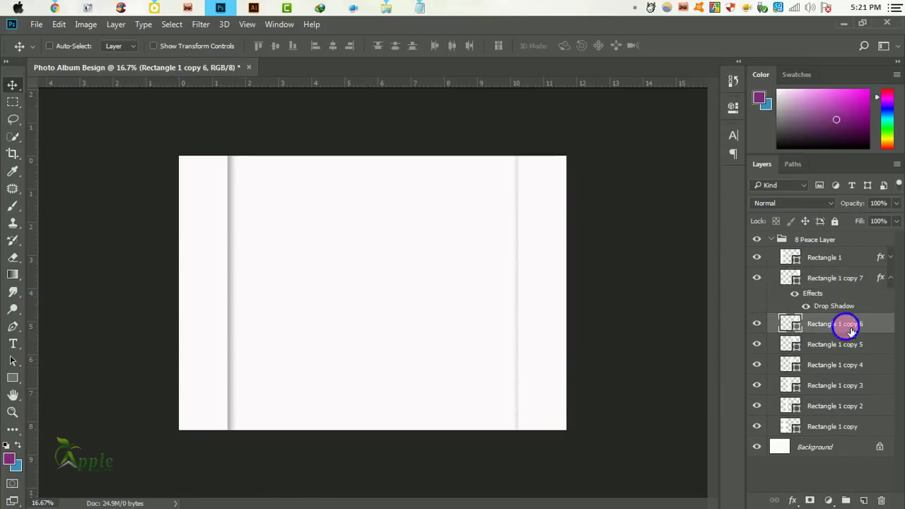
pyautogui.rightClick(851, 330)
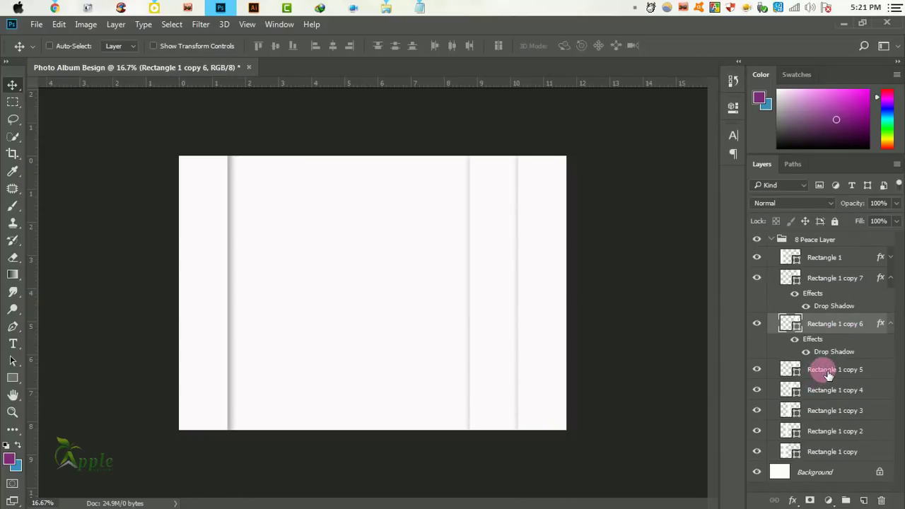
pyautogui.rightClick(829, 375)
pyautogui.click(607, 412)
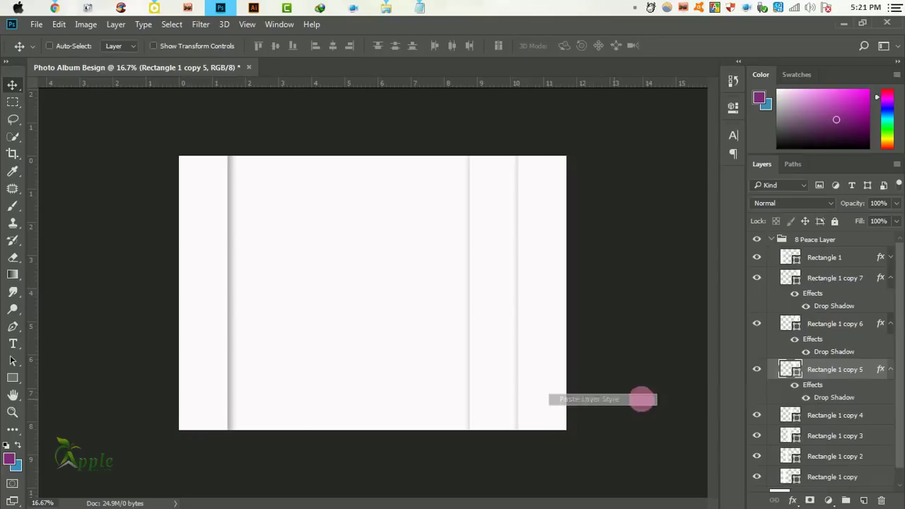
# Step: Paste the shadow onto copies 4, 3, 2 and 1, then move Rectangle 1 copy below Rectangle 1
pyautogui.rightClick(829, 416)
pyautogui.click(673, 304)
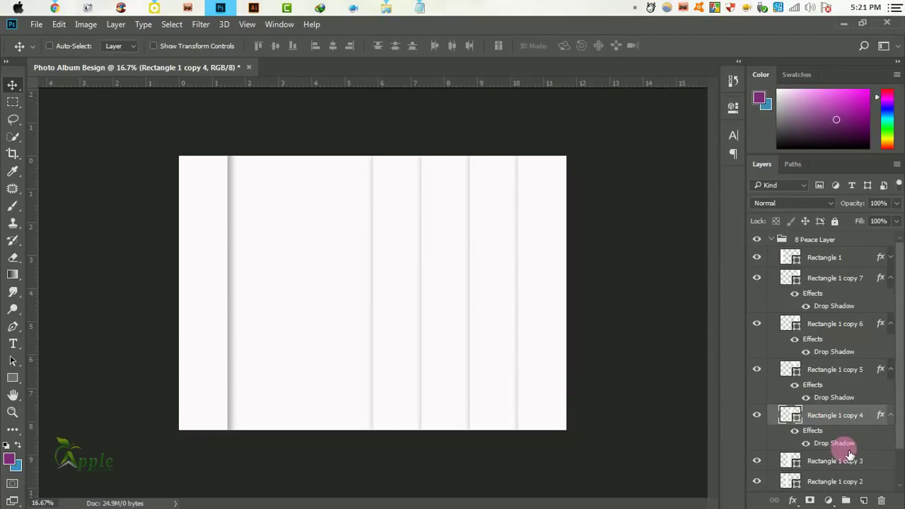
pyautogui.rightClick(838, 461)
pyautogui.click(685, 352)
pyautogui.scroll(-1, 859, 422)
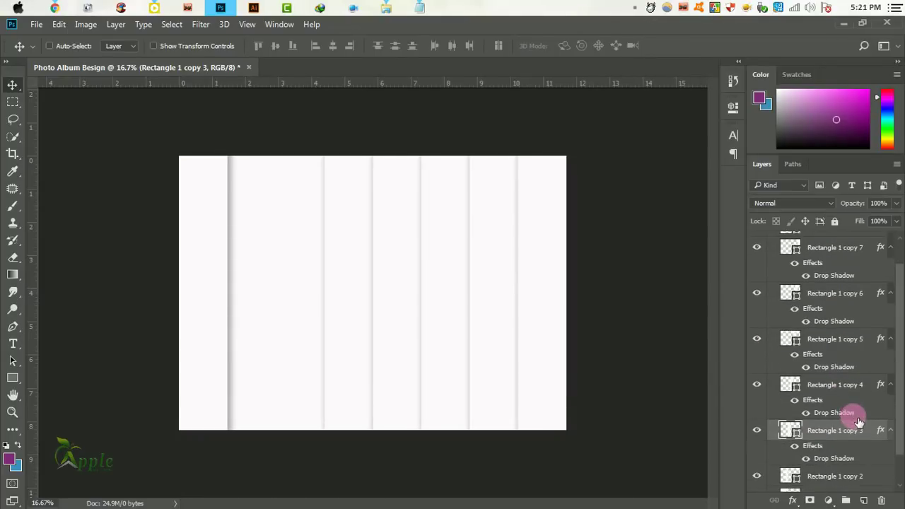
pyautogui.rightClick(852, 478)
pyautogui.click(695, 365)
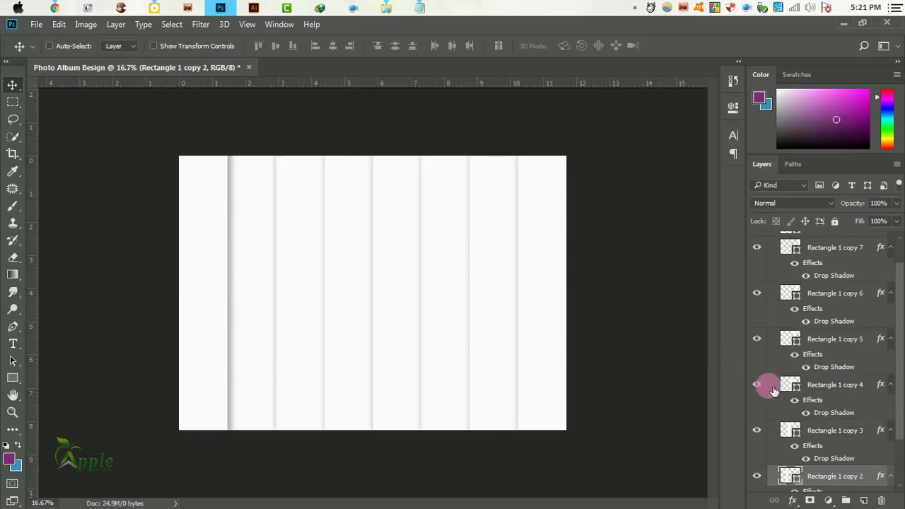
pyautogui.scroll(-1, 880, 407)
pyautogui.rightClick(813, 462)
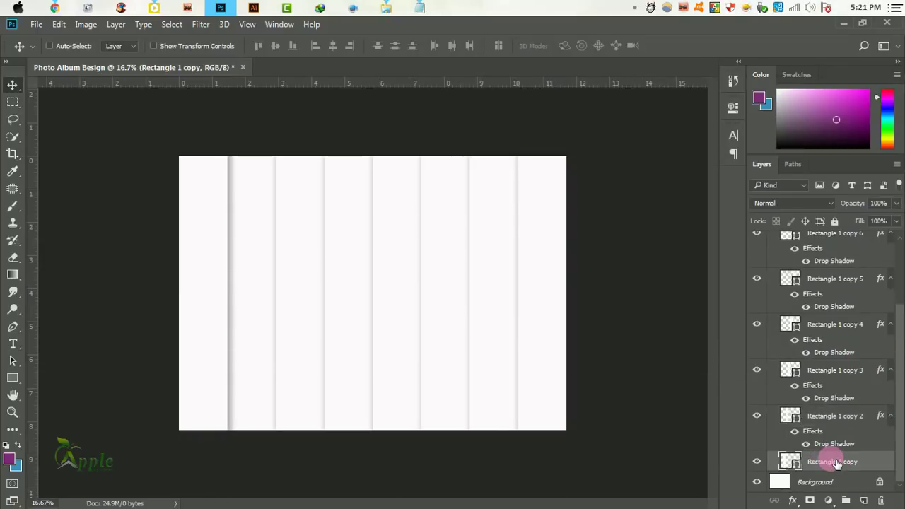
pyautogui.click(693, 348)
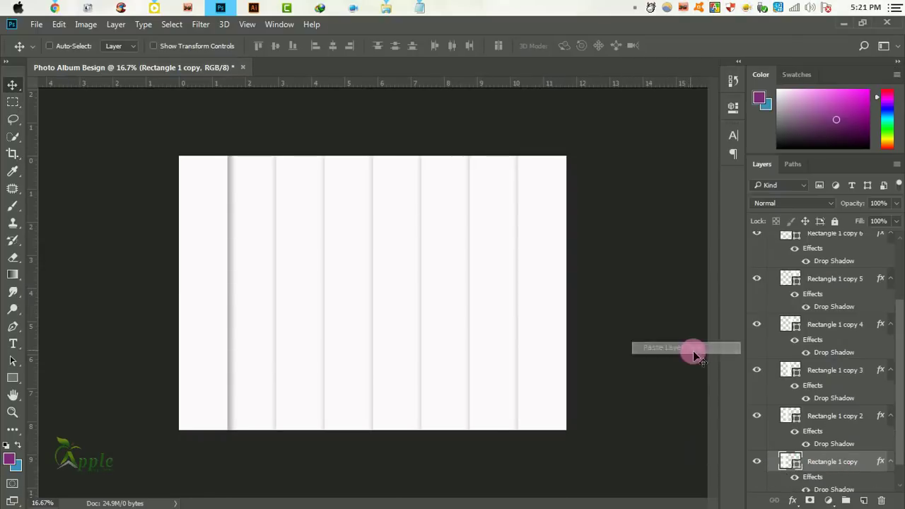
pyautogui.click(893, 461)
pyautogui.moveTo(861, 465)
pyautogui.mouseDown()
pyautogui.moveTo(827, 276)
pyautogui.moveTo(889, 277)
pyautogui.mouseUp()
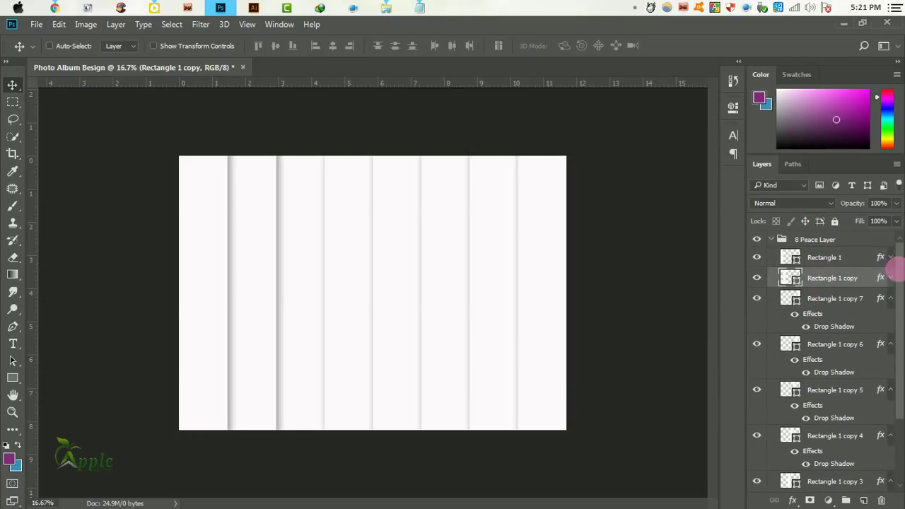
# Step: Hide the effect lists on Rectangle 1 copy 2 through copy 7
pyautogui.click(891, 298)
pyautogui.click(890, 319)
pyautogui.click(890, 339)
pyautogui.click(890, 360)
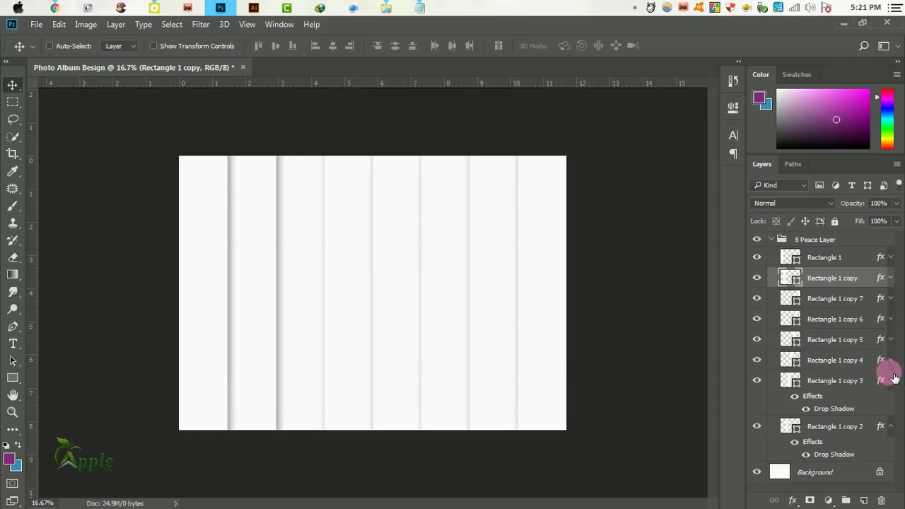
pyautogui.click(890, 381)
pyautogui.click(890, 401)
# Step: Reorder the strip layers so Rectangle 1 copy 2 through copy 7 run in sequence
pyautogui.moveTo(844, 405); pyautogui.dragTo(828, 290)
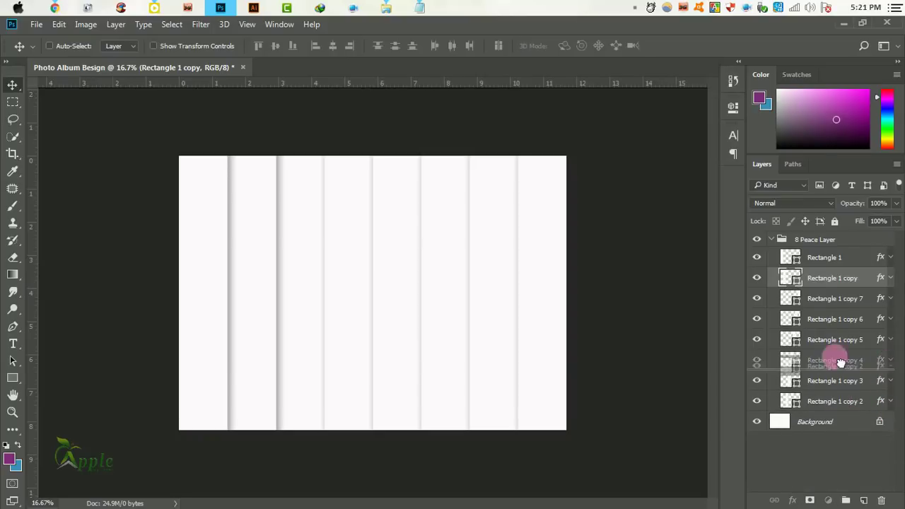
pyautogui.moveTo(861, 404); pyautogui.dragTo(848, 315)
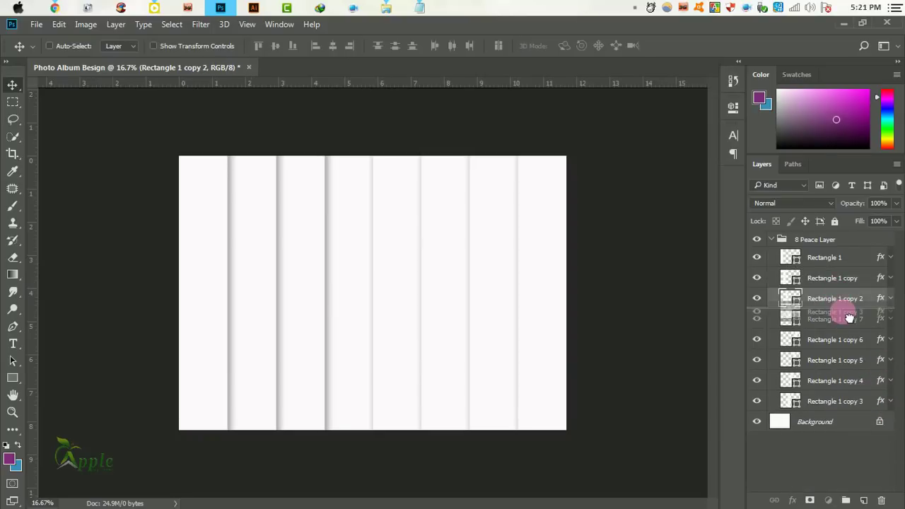
pyautogui.moveTo(857, 403); pyautogui.dragTo(854, 347)
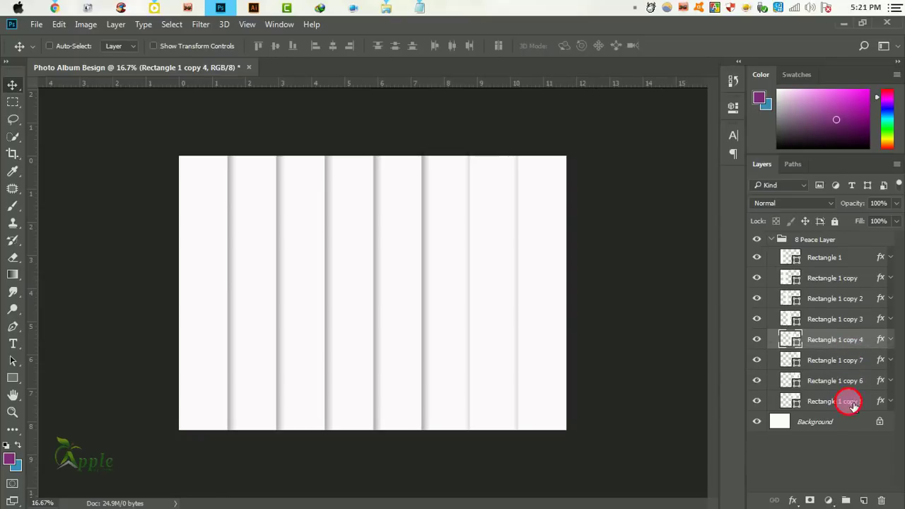
pyautogui.moveTo(849, 402)
pyautogui.mouseDown()
pyautogui.moveTo(851, 353)
pyautogui.moveTo(854, 381)
pyautogui.mouseUp()
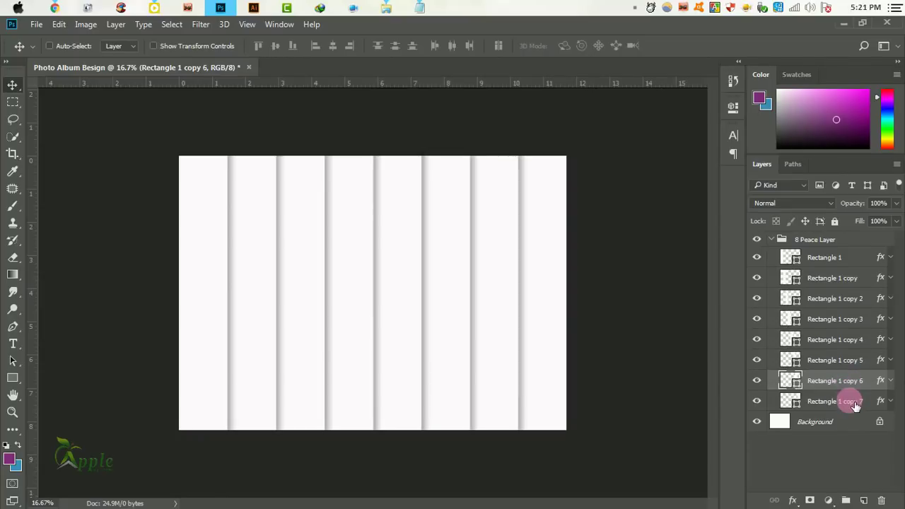
pyautogui.click(852, 404)
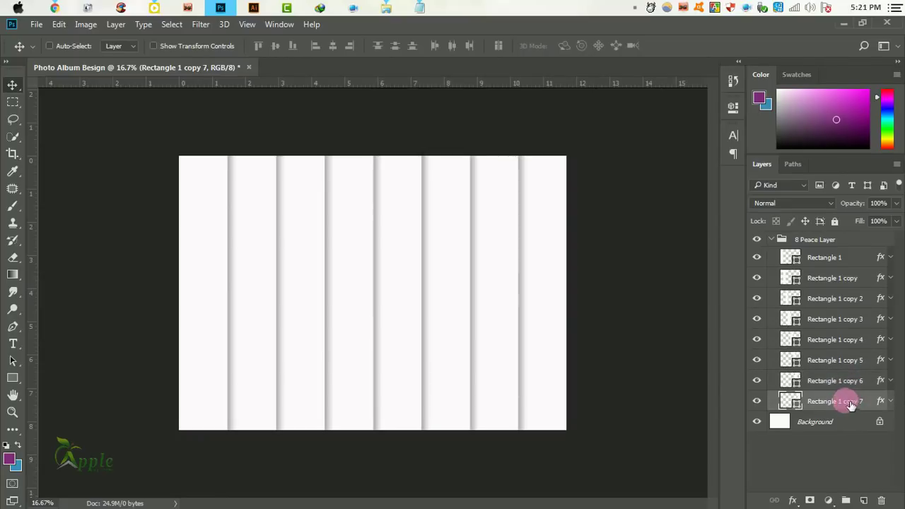
# Step: Collapse the 8 Peace Layer group and drop the Stylish-Girl-Desktop-Wallpaper photo into the document
pyautogui.click(780, 240)
pyautogui.hotkey('ctrl', '+')
pyautogui.hotkey('ctrl', '-')
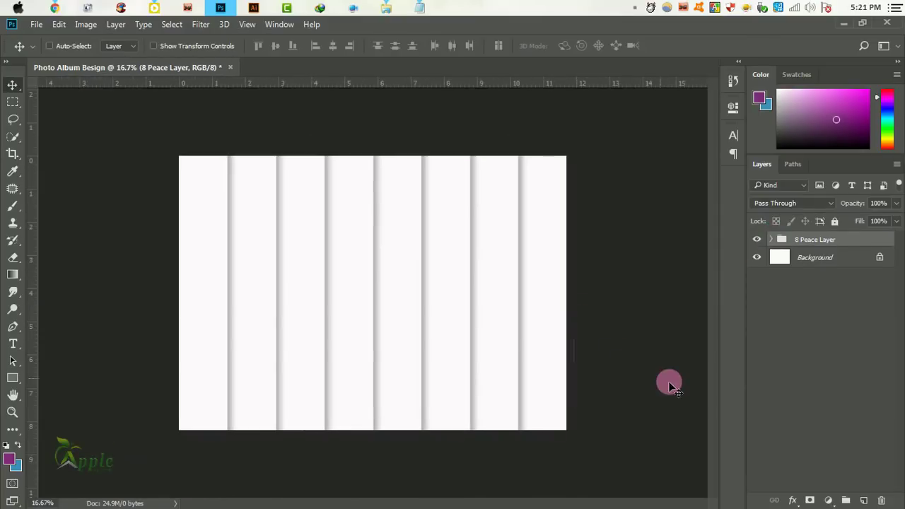
pyautogui.click(510, 166)
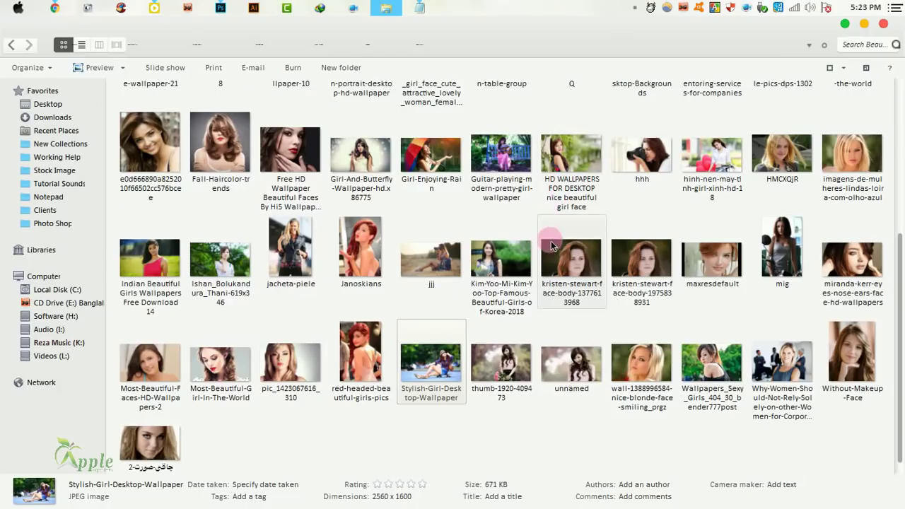
pyautogui.moveTo(434, 357)
pyautogui.mouseDown()
pyautogui.moveTo(220, 8)
pyautogui.moveTo(441, 255)
pyautogui.moveTo(419, 286)
pyautogui.mouseUp()
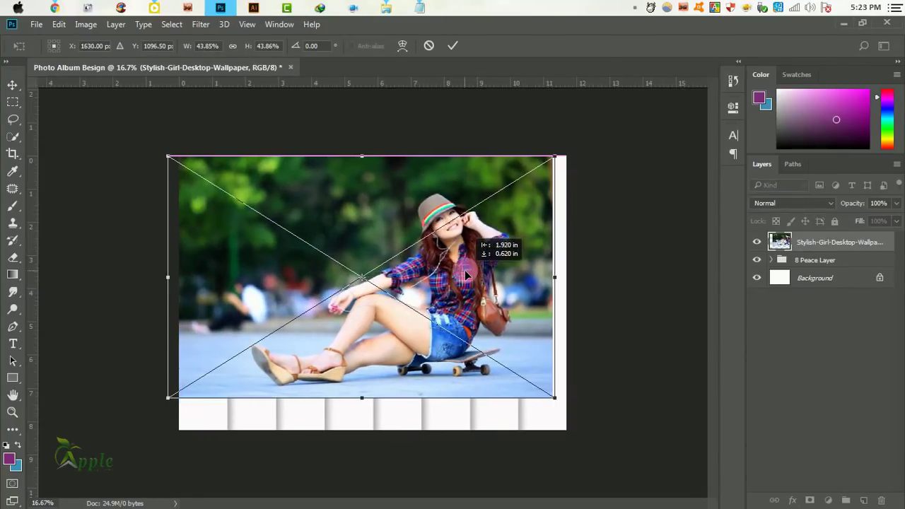
# Step: Scale the placed photo to about 51.25%, commit it, and shift it about 55 px left
pyautogui.moveTo(555, 397)
pyautogui.mouseDown()
pyautogui.moveTo(620, 448)
pyautogui.moveTo(604, 449)
pyautogui.mouseUp()
pyautogui.click(453, 47)
pyautogui.moveTo(504, 256); pyautogui.dragTo(465, 256)
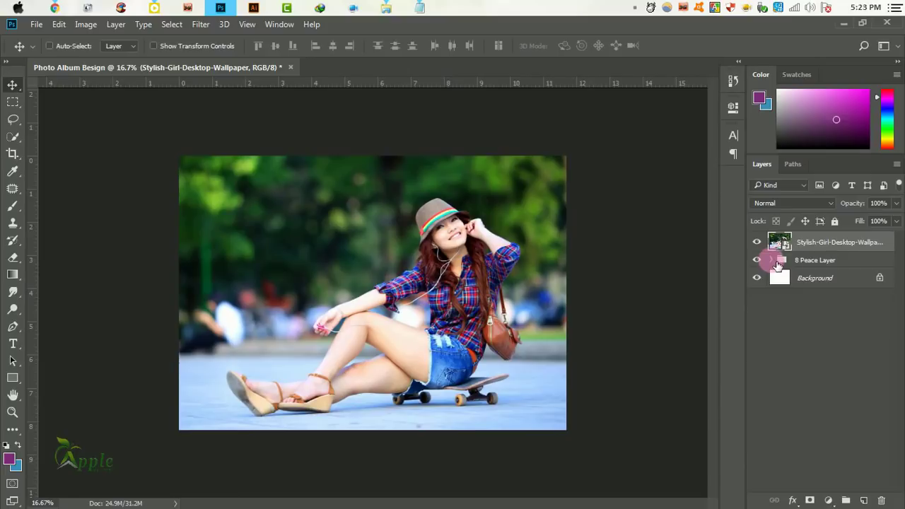
pyautogui.click(773, 260)
# Step: Move the photo into the 8 Peace Layer group and duplicate it above each Rectangle strip
pyautogui.moveTo(831, 245); pyautogui.dragTo(864, 500)
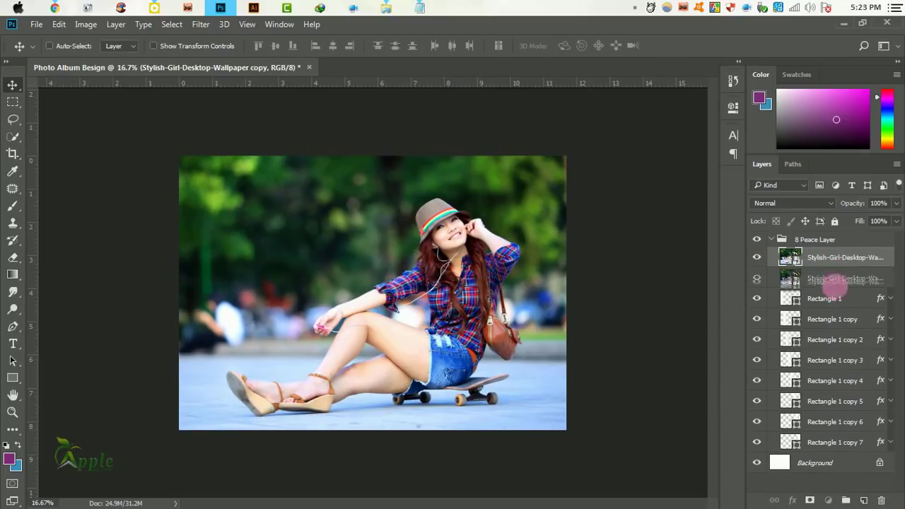
pyautogui.moveTo(849, 257); pyautogui.dragTo(864, 500)
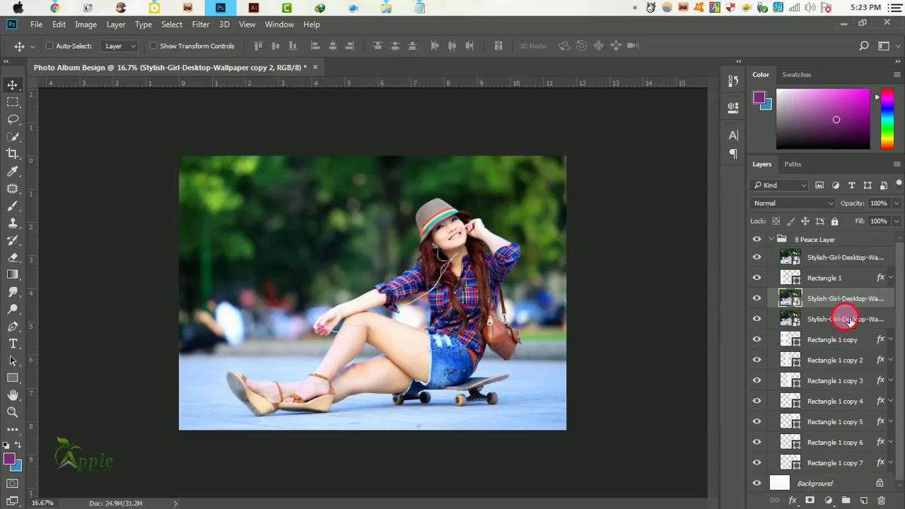
pyautogui.moveTo(846, 319); pyautogui.dragTo(864, 500)
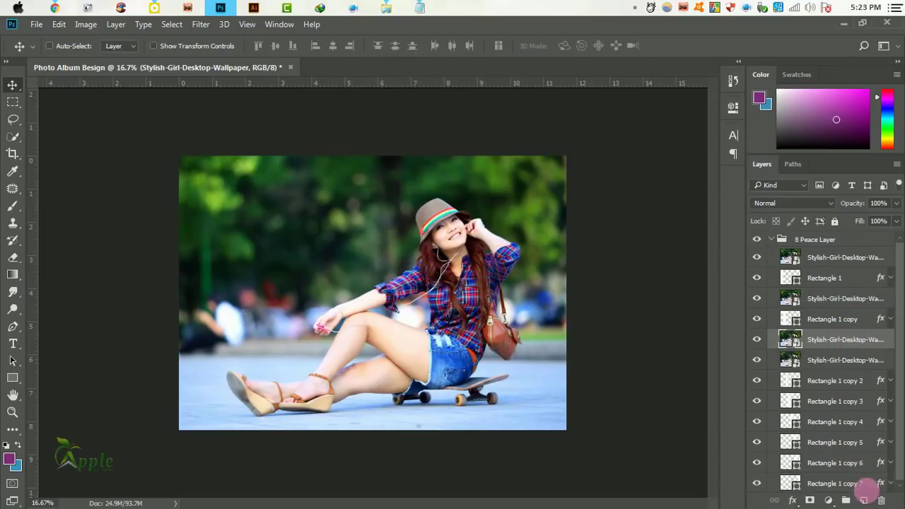
pyautogui.moveTo(846, 361); pyautogui.dragTo(874, 503)
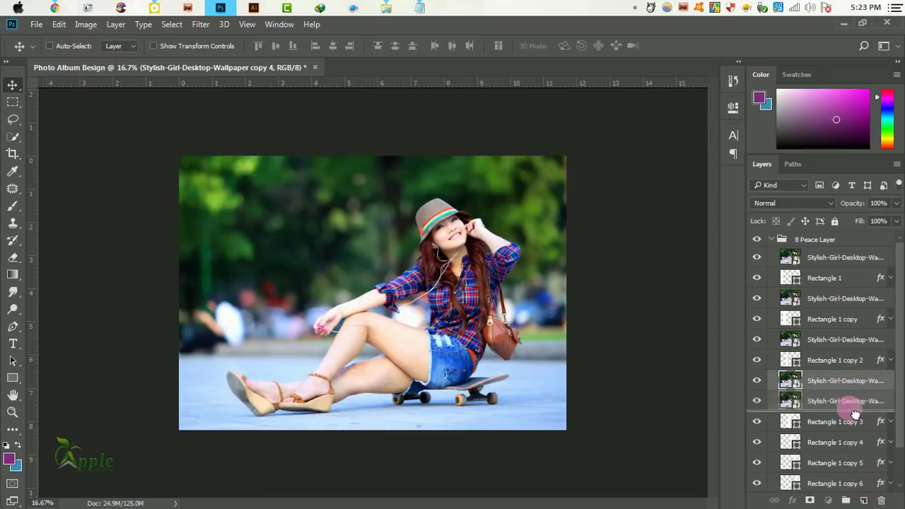
pyautogui.moveTo(842, 382)
pyautogui.mouseDown()
pyautogui.moveTo(870, 428)
pyautogui.moveTo(864, 500)
pyautogui.moveTo(845, 410)
pyautogui.moveTo(865, 500)
pyautogui.mouseUp()
pyautogui.scroll(-2, 864, 400)
pyautogui.moveTo(863, 442)
pyautogui.mouseDown()
pyautogui.moveTo(863, 423)
pyautogui.moveTo(864, 500)
pyautogui.mouseUp()
pyautogui.moveTo(845, 430); pyautogui.dragTo(867, 456)
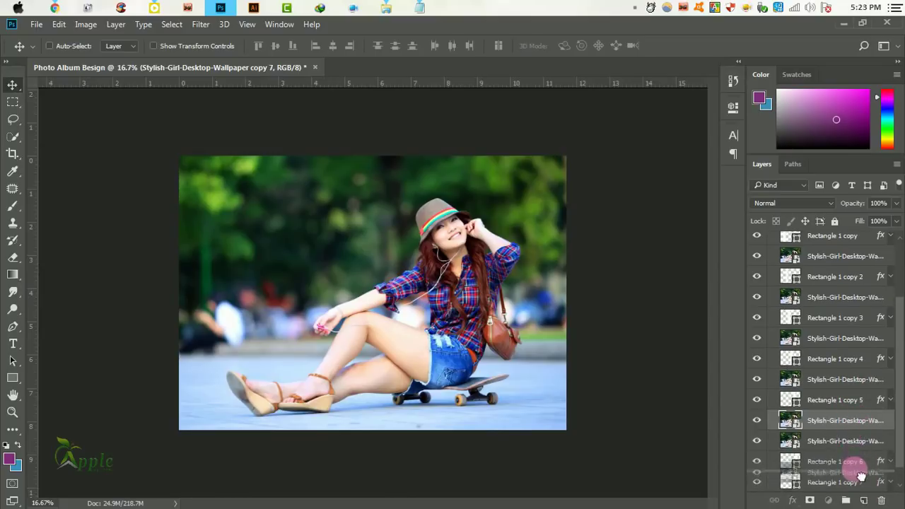
pyautogui.scroll(4, 849, 283)
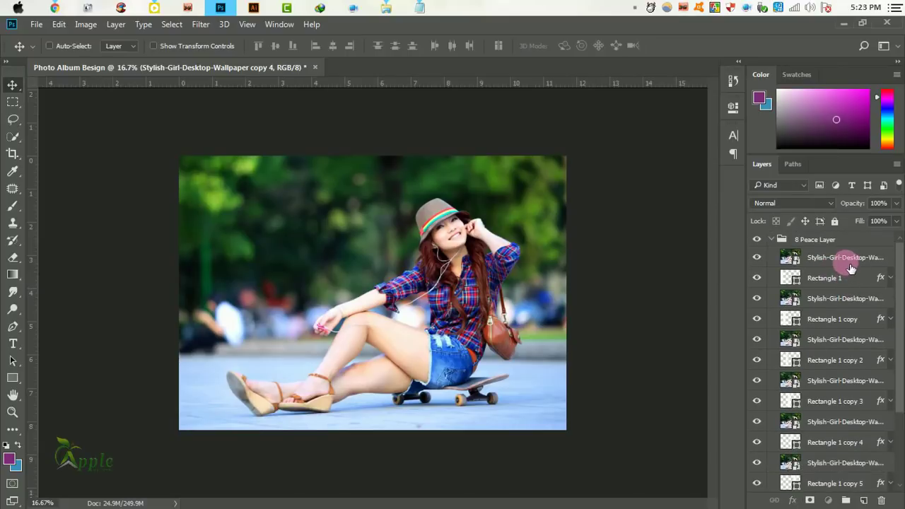
pyautogui.rightClick(851, 267)
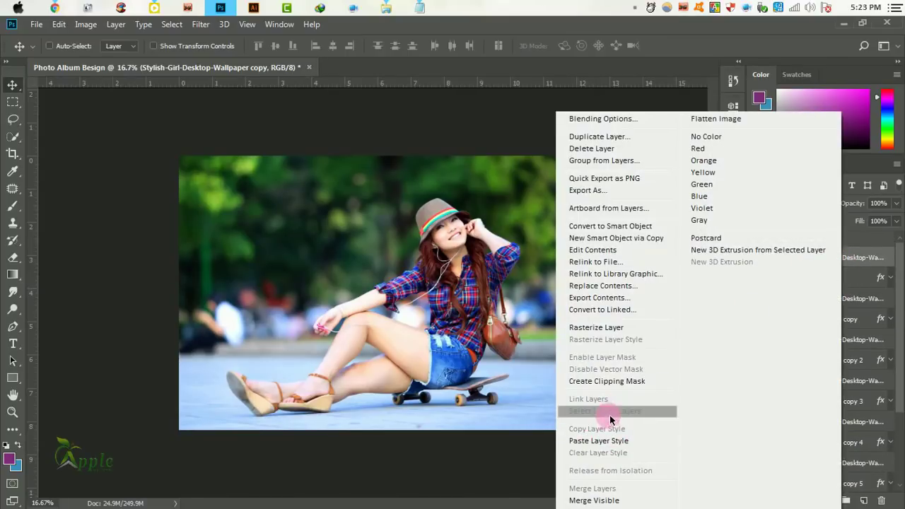
# Step: Apply Create Clipping Mask to the top five photo copies, clipping each to its strip
pyautogui.click(609, 382)
pyautogui.rightClick(826, 299)
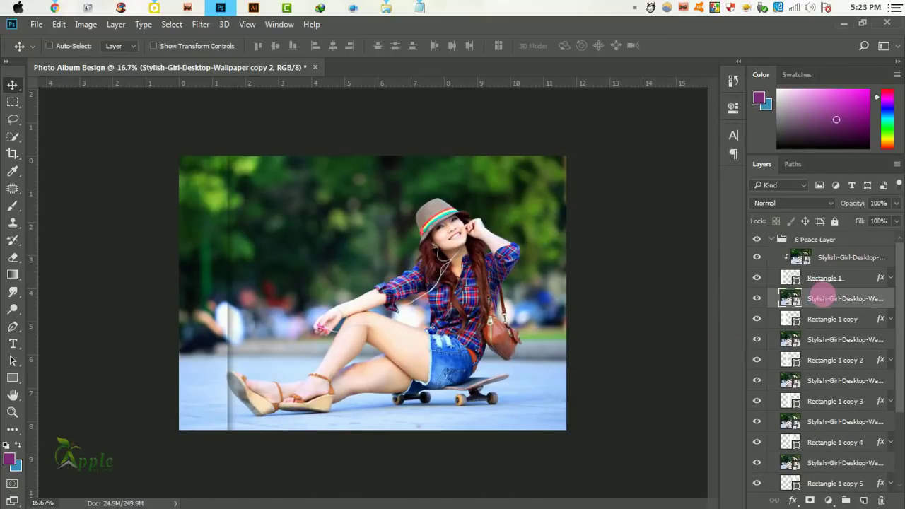
pyautogui.click(618, 379)
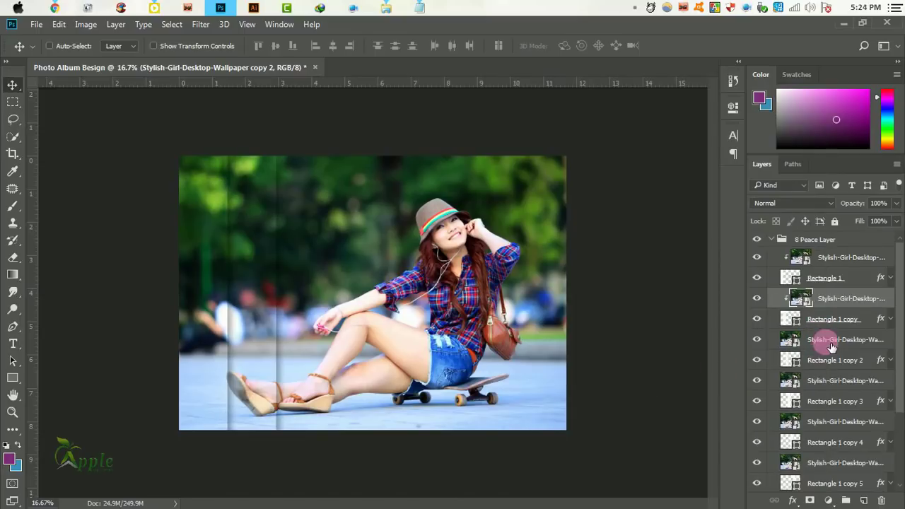
pyautogui.rightClick(831, 344)
pyautogui.click(614, 382)
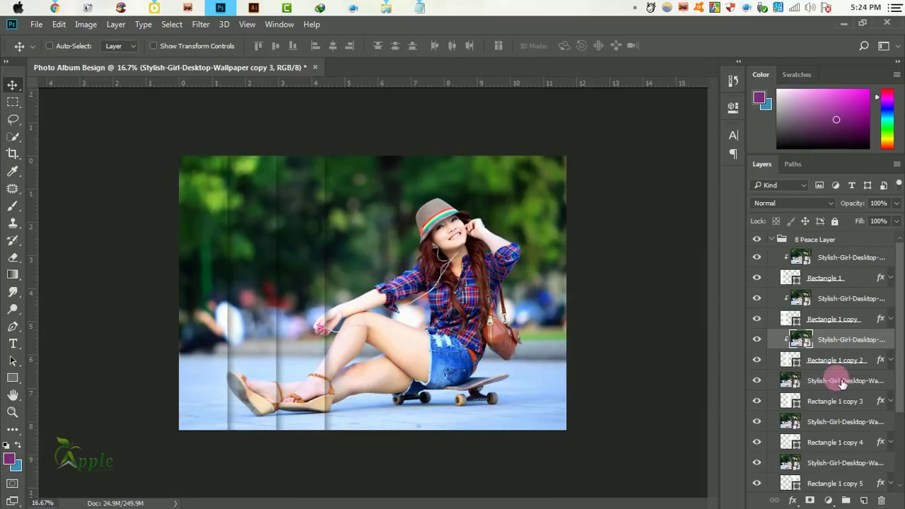
pyautogui.rightClick(842, 383)
pyautogui.click(621, 385)
pyautogui.rightClick(853, 422)
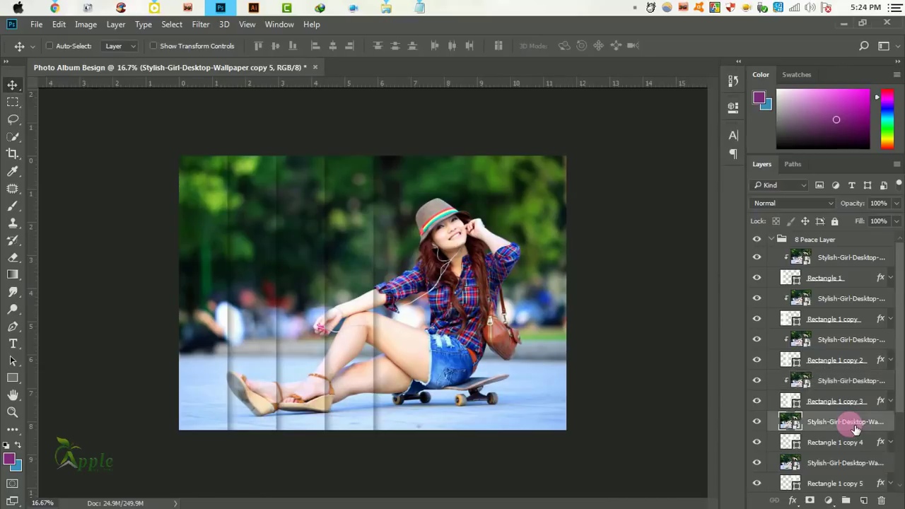
pyautogui.click(671, 295)
# Step: Clip the remaining photo copies down to Rectangle 1 copy 7, then collapse the 8 Peace Layer group
pyautogui.click(828, 463)
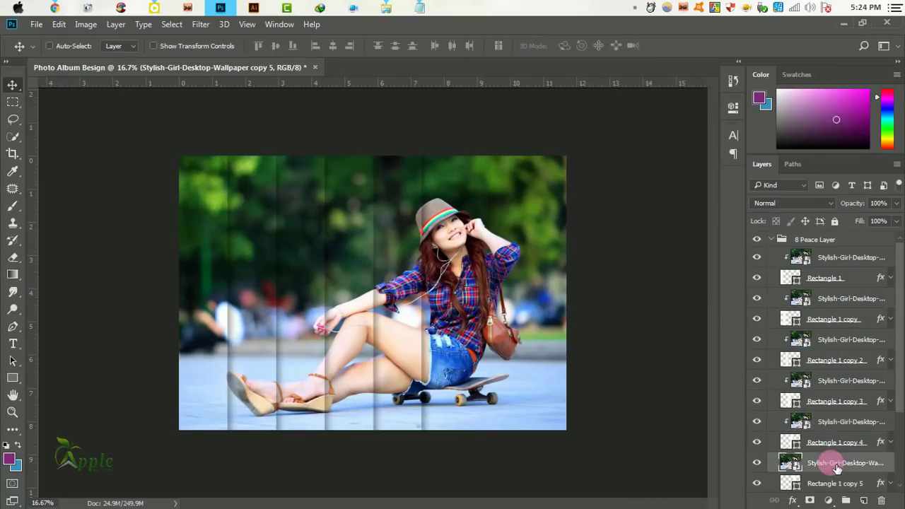
pyautogui.scroll(-2, 849, 463)
pyautogui.rightClick(837, 422)
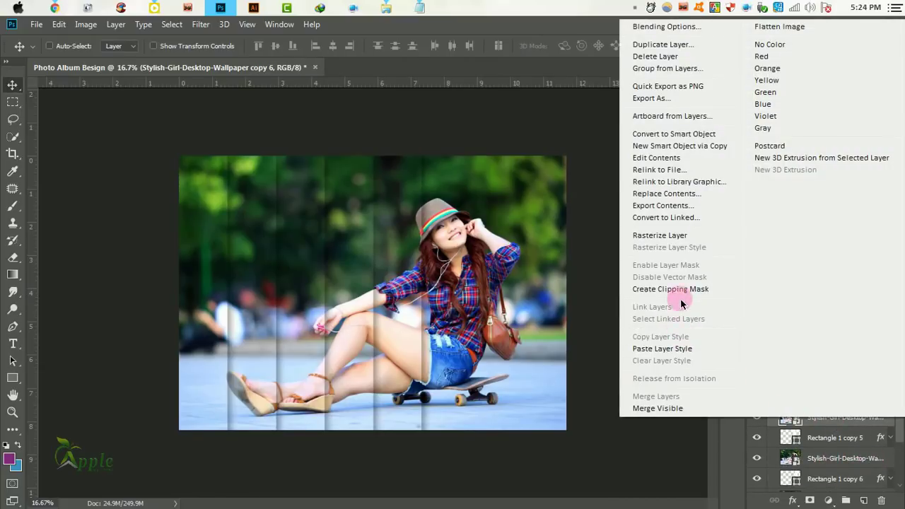
pyautogui.click(680, 299)
pyautogui.click(832, 464)
pyautogui.rightClick(832, 463)
pyautogui.click(694, 359)
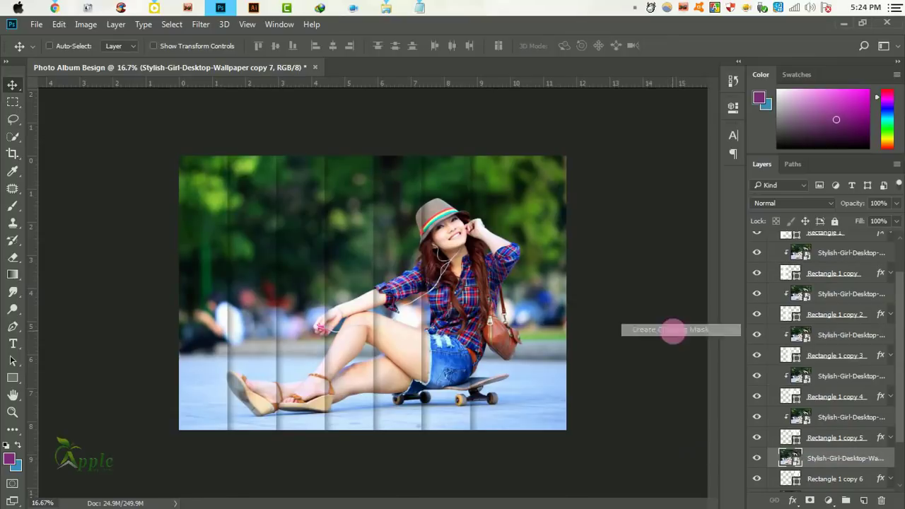
pyautogui.scroll(-2, 838, 453)
pyautogui.click(838, 453)
pyautogui.rightClick(838, 453)
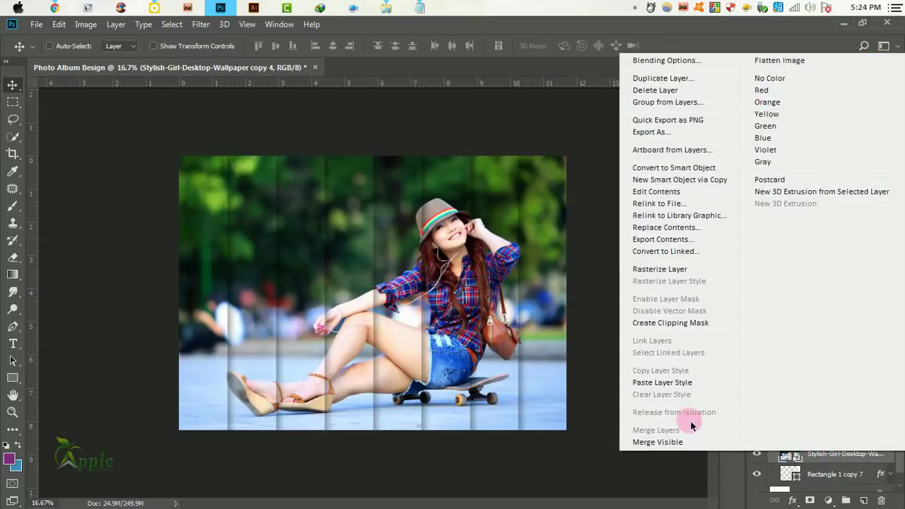
pyautogui.click(670, 324)
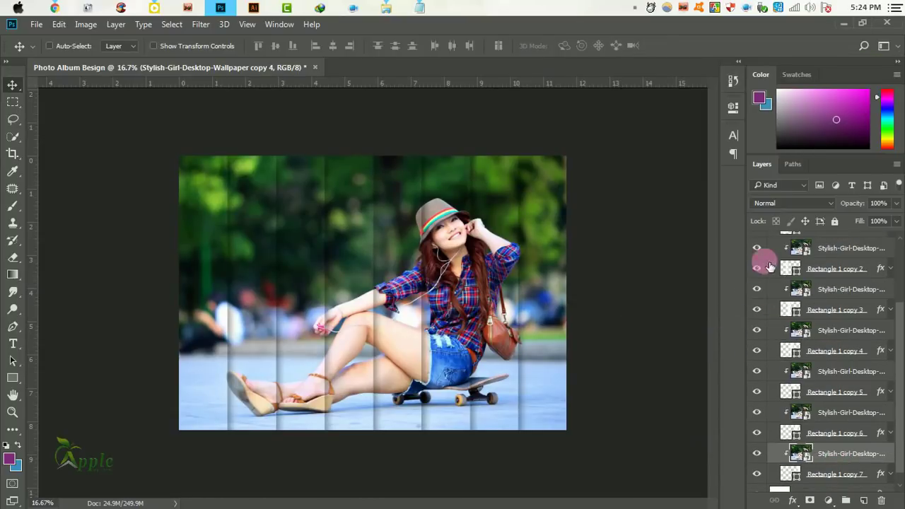
pyautogui.scroll(3, 770, 267)
pyautogui.click(779, 240)
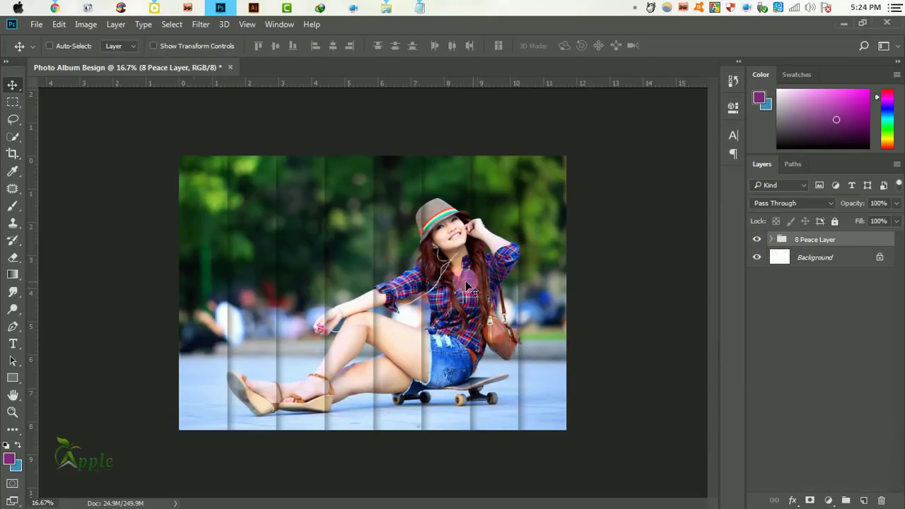
pyautogui.click(330, 255)
# Step: Expand the 8 Peace Layer group and open Rectangle 1's Drop Shadow settings
pyautogui.keyDown('alt'); pyautogui.click(422, 279); pyautogui.keyUp('alt')
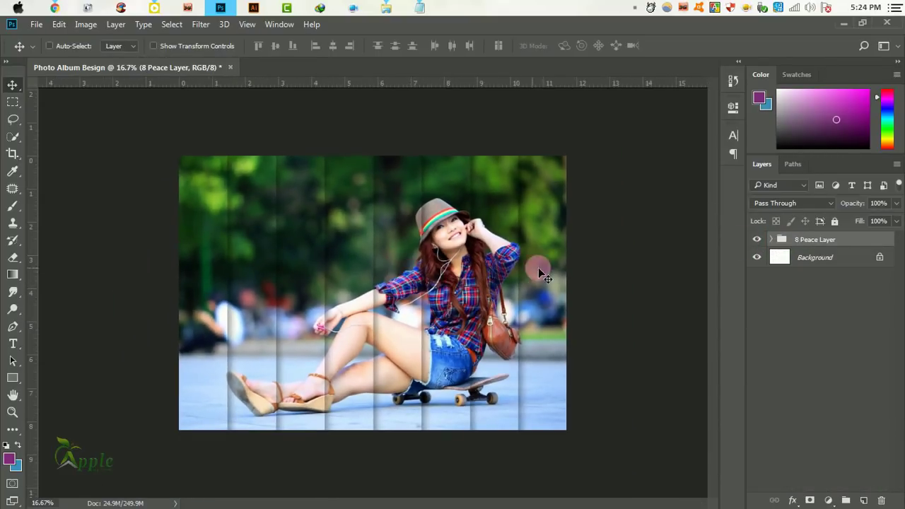
pyautogui.press('ctrl')
pyautogui.click(779, 241)
pyautogui.click(883, 256)
pyautogui.click(891, 278)
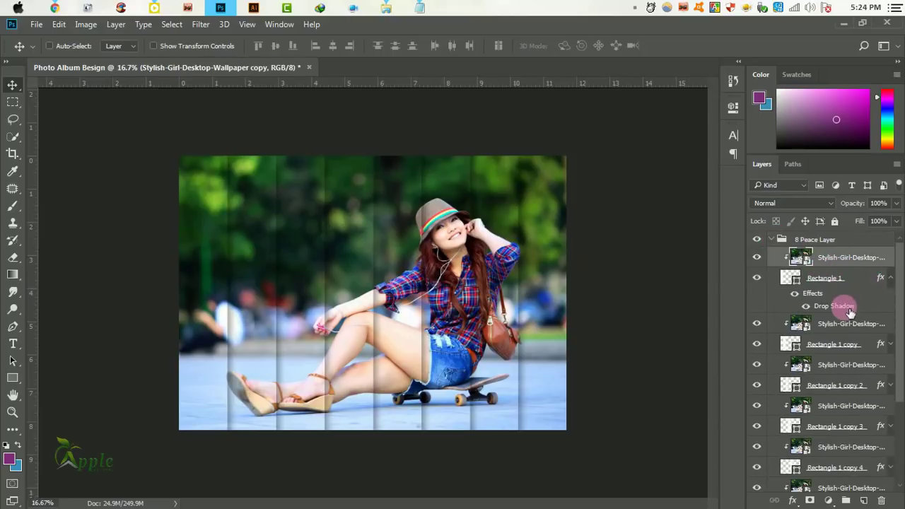
pyautogui.click(838, 305)
# Step: Set the drop shadow to 72% opacity, 40 px distance and Normal blend mode
pyautogui.moveTo(575, 186); pyautogui.dragTo(877, 175)
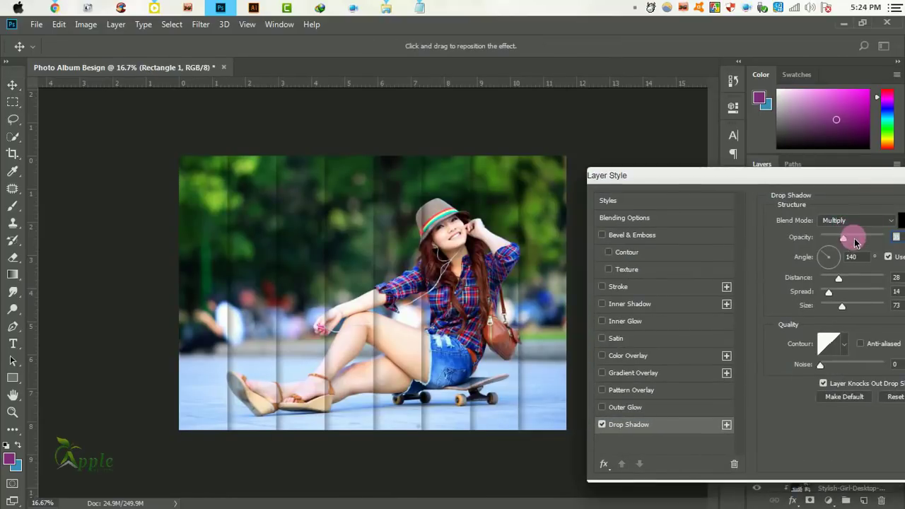
pyautogui.moveTo(855, 242); pyautogui.dragTo(879, 241)
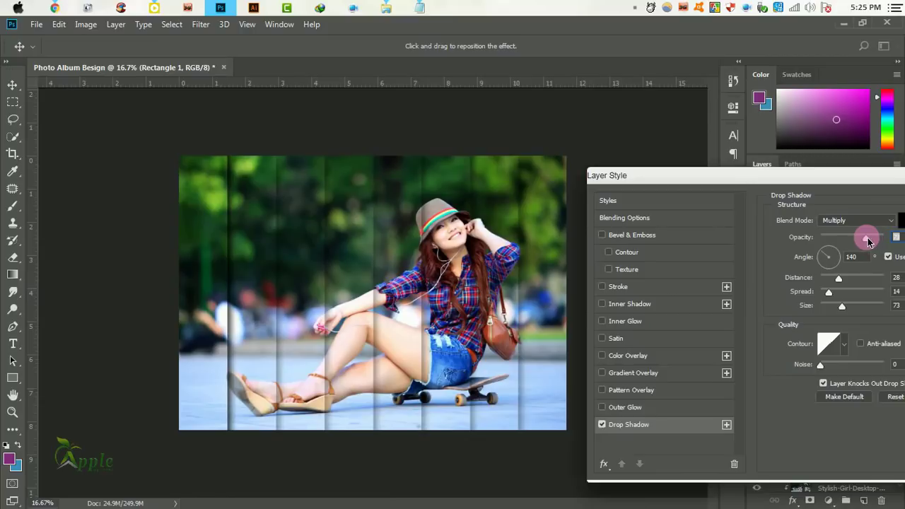
pyautogui.moveTo(834, 281); pyautogui.dragTo(861, 281)
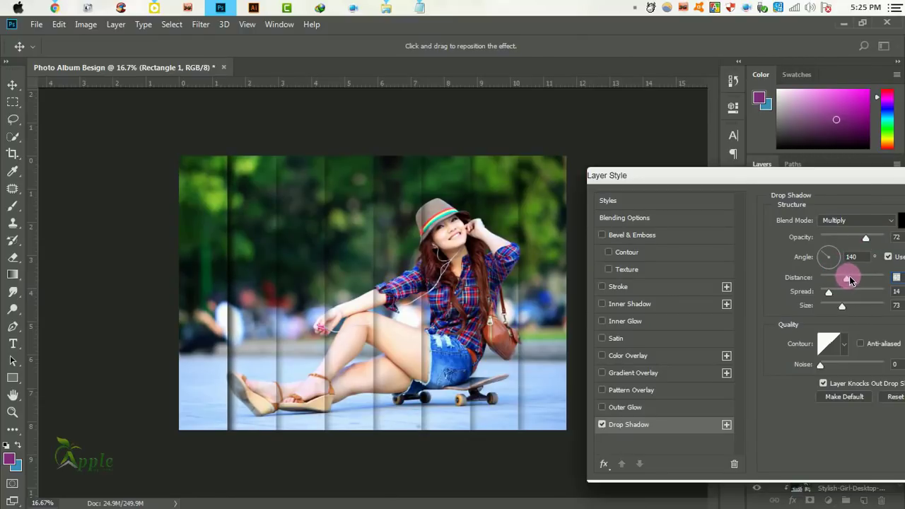
pyautogui.moveTo(840, 183); pyautogui.dragTo(700, 215)
pyautogui.click(716, 251)
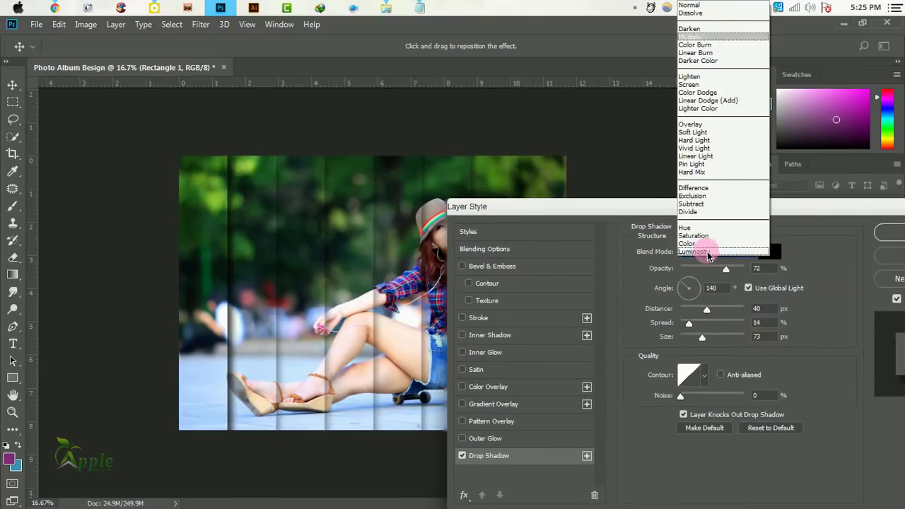
pyautogui.click(691, 5)
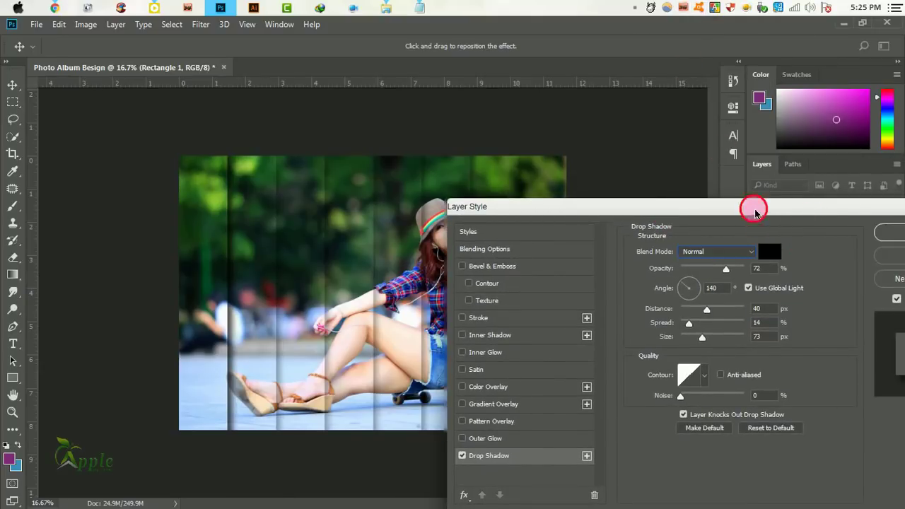
pyautogui.moveTo(755, 210); pyautogui.dragTo(496, 230)
# Step: Confirm the shadow, copy Rectangle 1's layer style, and paste it onto the photo copy below
pyautogui.click(643, 255)
pyautogui.rightClick(863, 289)
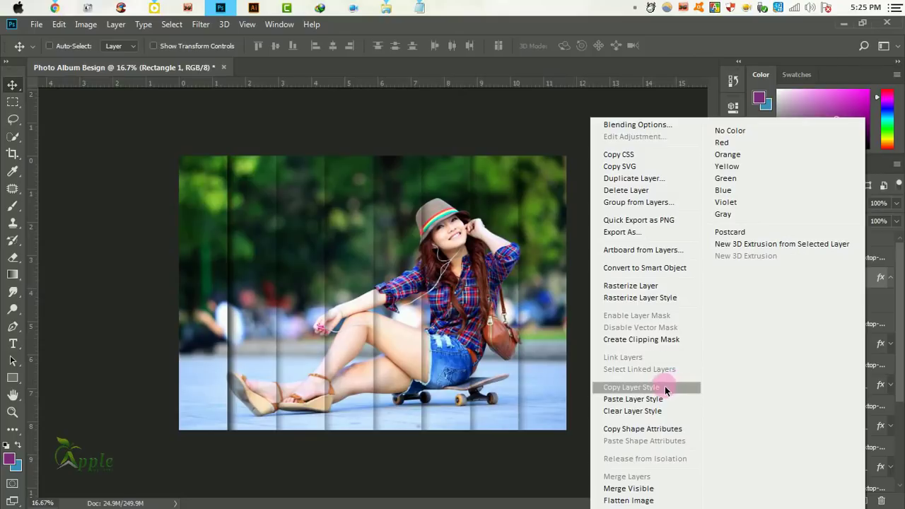
pyautogui.click(665, 387)
pyautogui.click(890, 277)
pyautogui.click(852, 300)
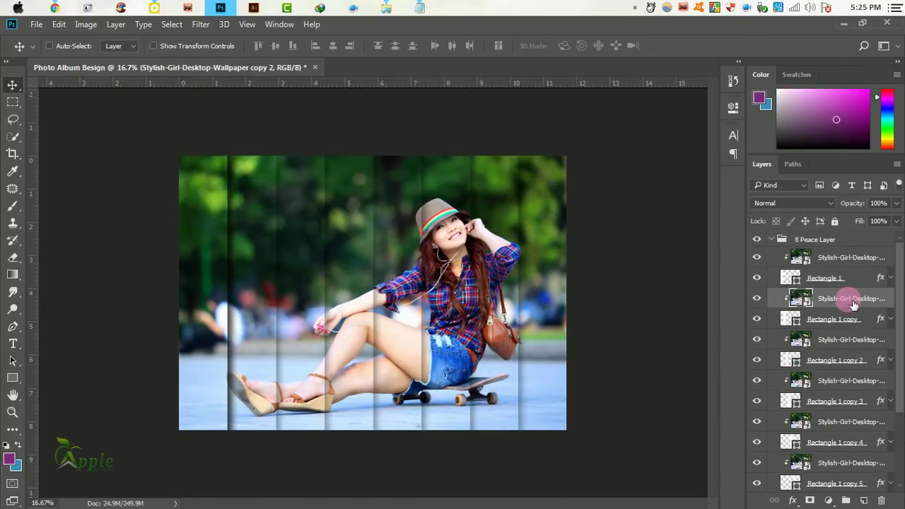
pyautogui.rightClick(852, 301)
pyautogui.click(651, 437)
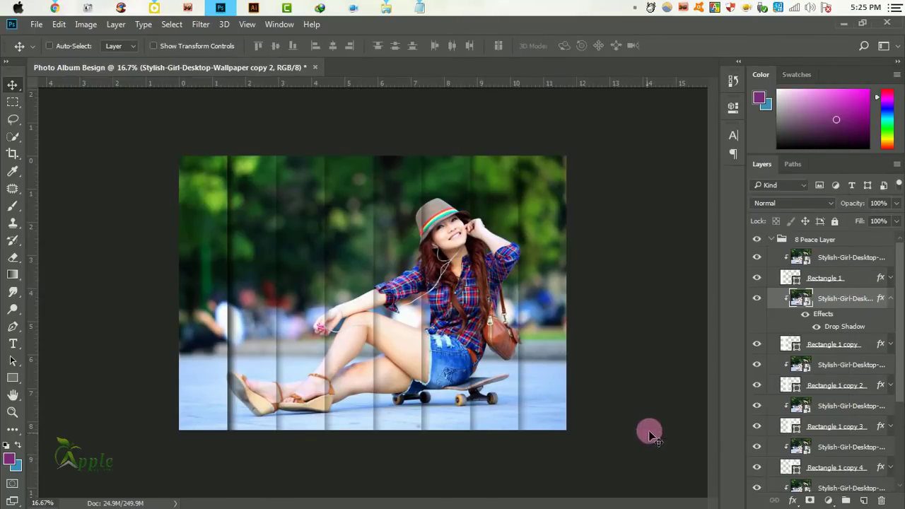
pyautogui.click(884, 300)
# Step: Paste the drop shadow style onto Rectangle 1 copy, copy 2 and copy 3
pyautogui.click(856, 318)
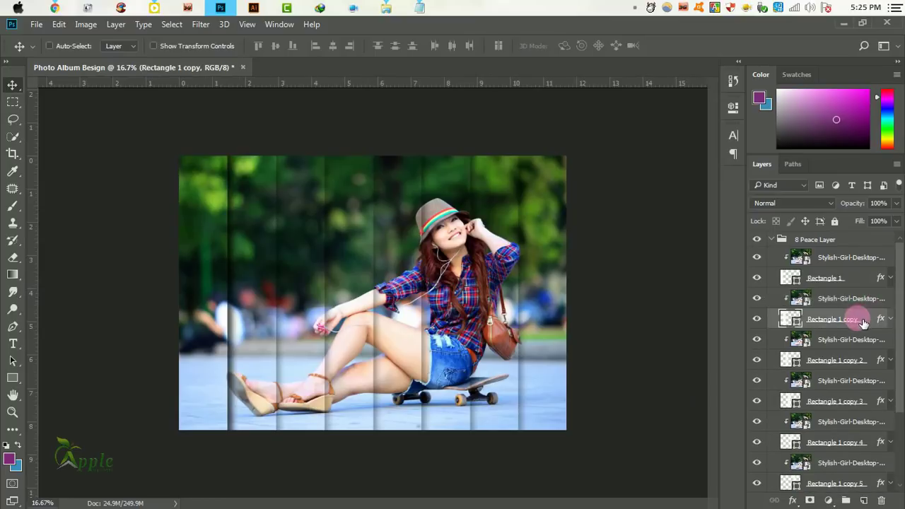
pyautogui.rightClick(857, 318)
pyautogui.click(643, 408)
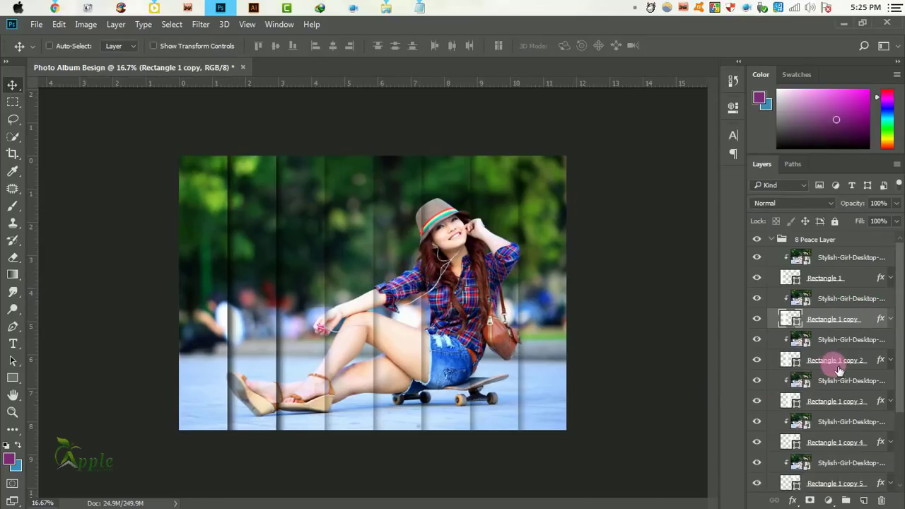
pyautogui.click(834, 361)
pyautogui.rightClick(836, 361)
pyautogui.click(606, 399)
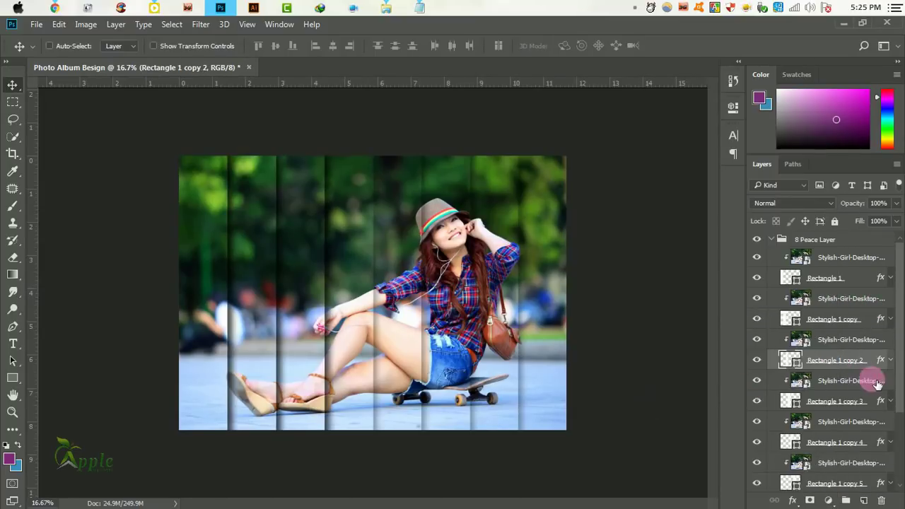
pyautogui.click(865, 404)
pyautogui.rightClick(864, 405)
pyautogui.click(634, 398)
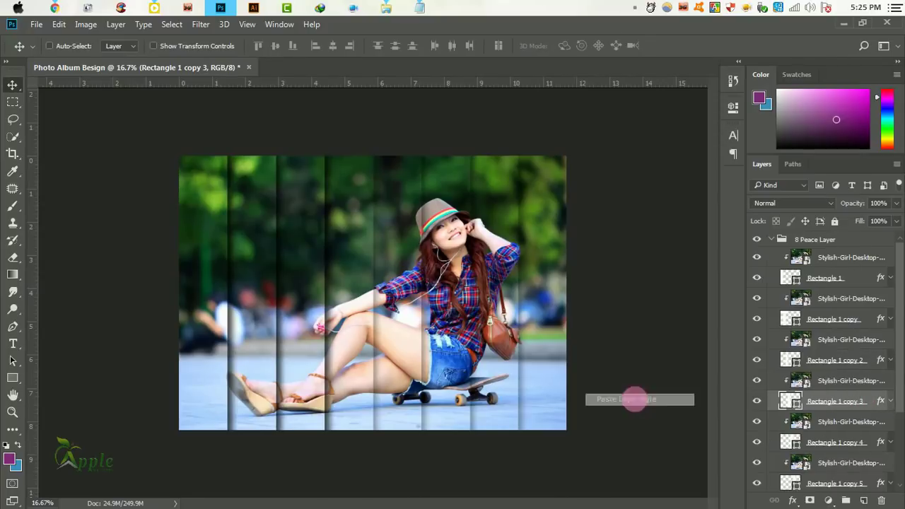
# Step: Paste the drop shadow style onto Rectangle 1 copy 4 and copy 5
pyautogui.scroll(-1, 778, 403)
pyautogui.click(839, 427)
pyautogui.rightClick(839, 427)
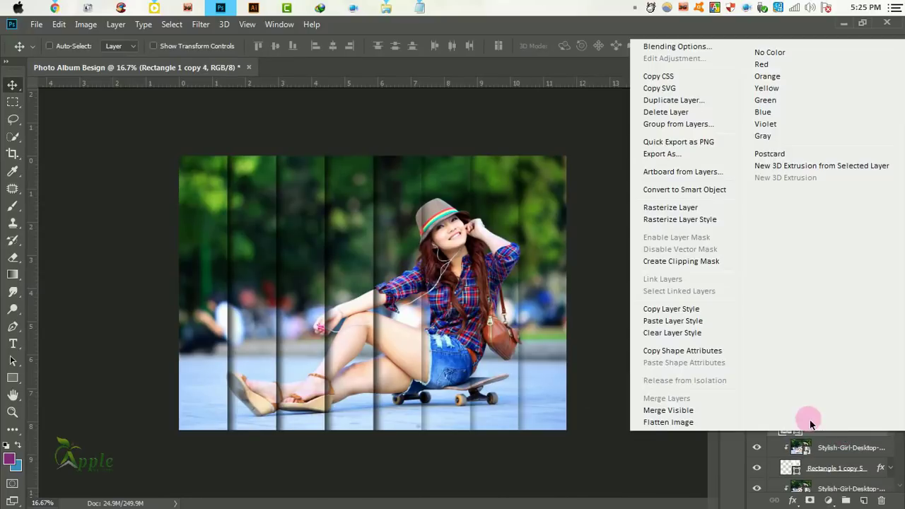
pyautogui.click(673, 320)
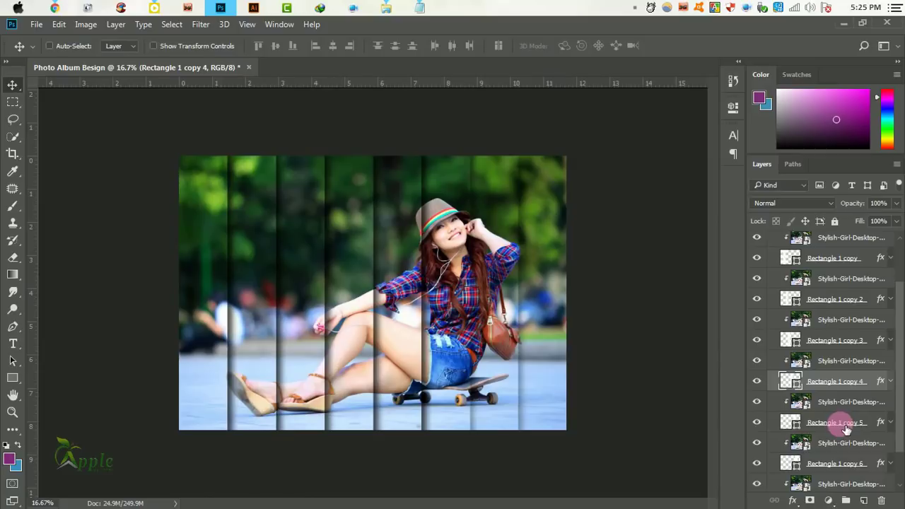
pyautogui.click(846, 427)
pyautogui.rightClick(847, 428)
pyautogui.click(680, 316)
# Step: Paste the drop shadow style onto Rectangle 1 copy 6 and copy 7
pyautogui.scroll(-1, 842, 425)
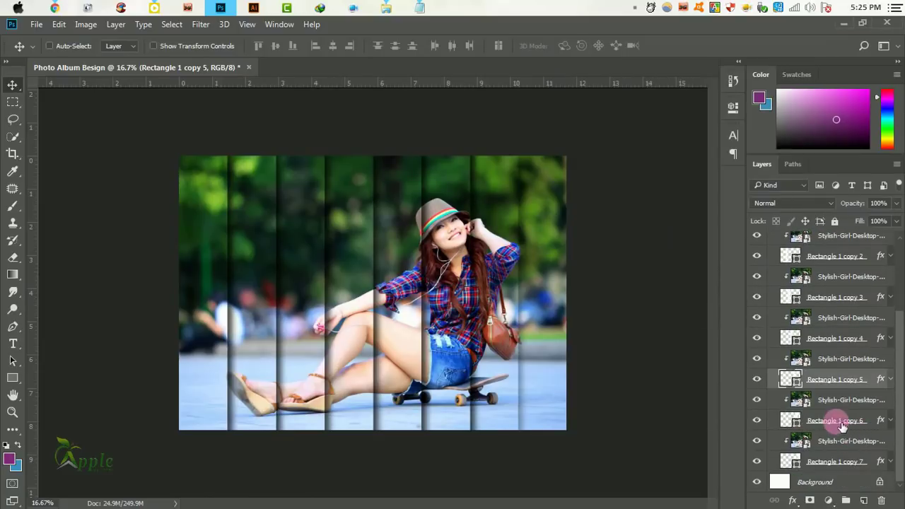
pyautogui.click(841, 424)
pyautogui.rightClick(842, 425)
pyautogui.click(681, 316)
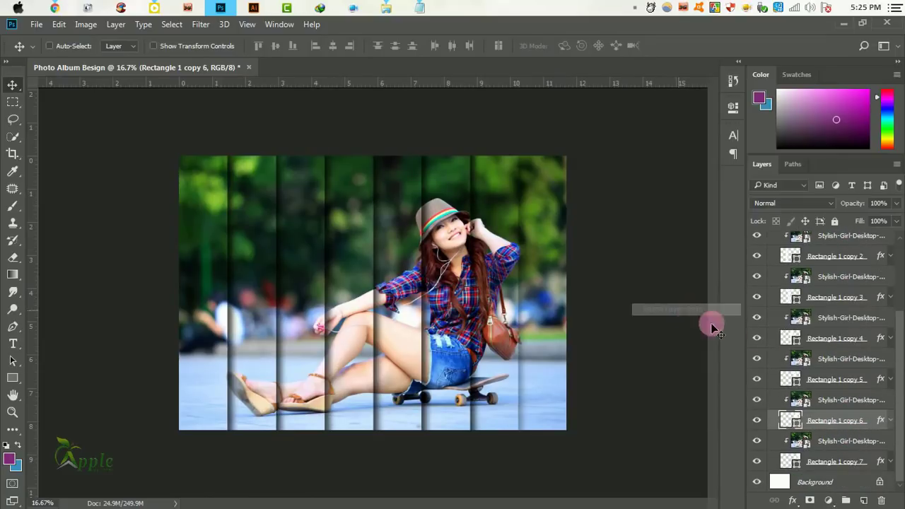
pyautogui.click(855, 463)
pyautogui.rightClick(855, 463)
pyautogui.click(724, 360)
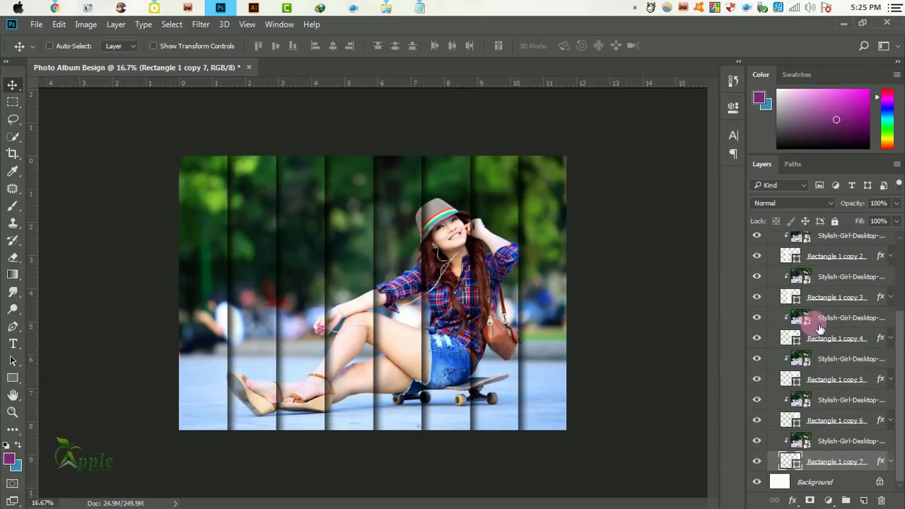
pyautogui.scroll(2, 820, 311)
pyautogui.scroll(2, 795, 333)
pyautogui.scroll(1, 768, 329)
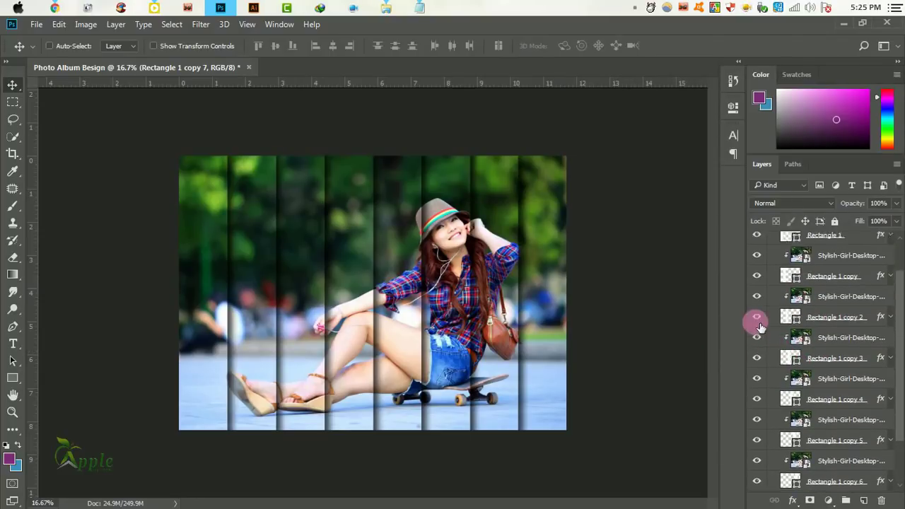
pyautogui.click(842, 260)
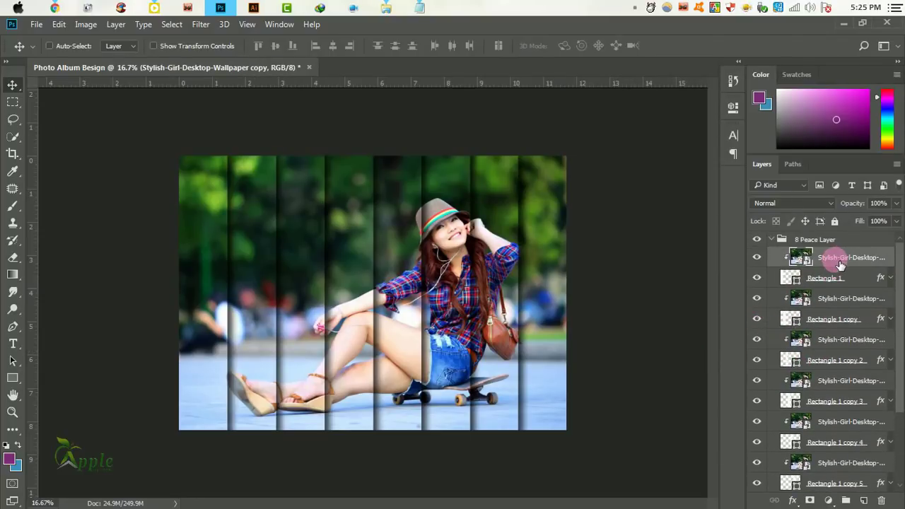
# Step: Nudge the selected strip left with Shift+Left and back with Shift+Right
pyautogui.keyDown('shift'); pyautogui.click(828, 279); pyautogui.keyUp('shift')
pyautogui.hotkey('shift', 'Left')
pyautogui.hotkey('shift', 'Left')
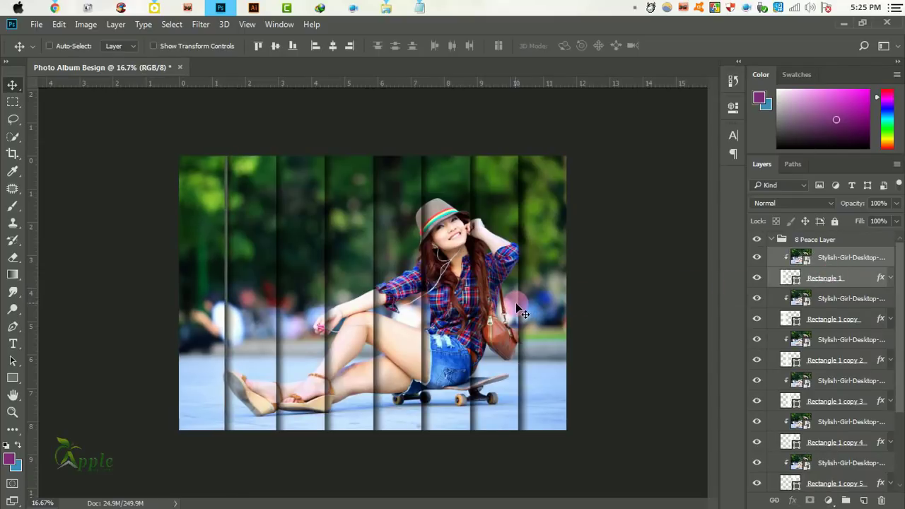
pyautogui.hotkey('shift', 'Right')
pyautogui.hotkey('shift', 'Right')
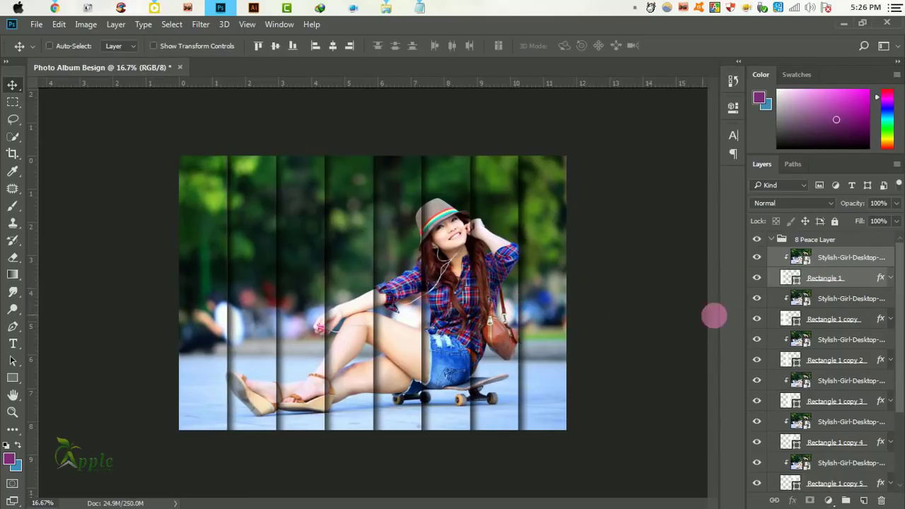
# Step: Click through the Stylish-Girl and Rectangle 1 layers, then collapse the 8 Peace Layer group
pyautogui.click(831, 300)
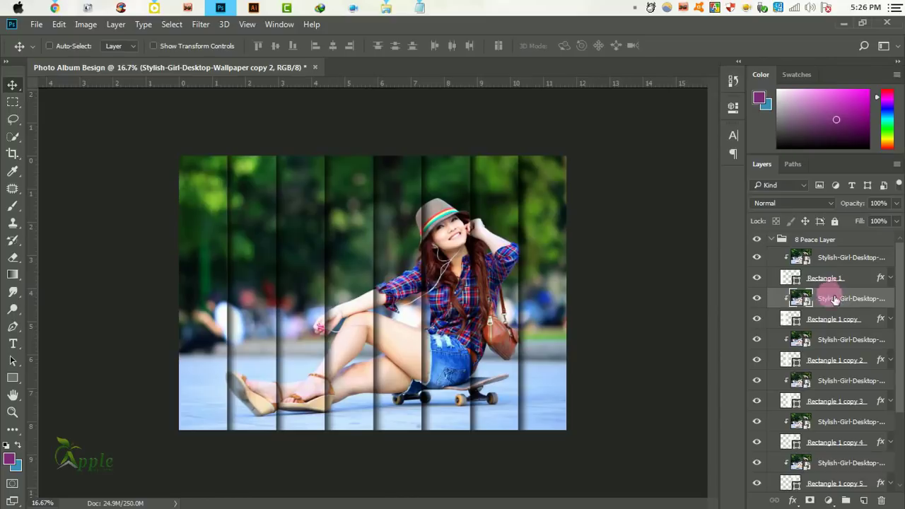
pyautogui.keyDown('ctrl'); pyautogui.click(841, 263); pyautogui.keyUp('ctrl')
pyautogui.keyDown('ctrl'); pyautogui.click(836, 341); pyautogui.keyUp('ctrl')
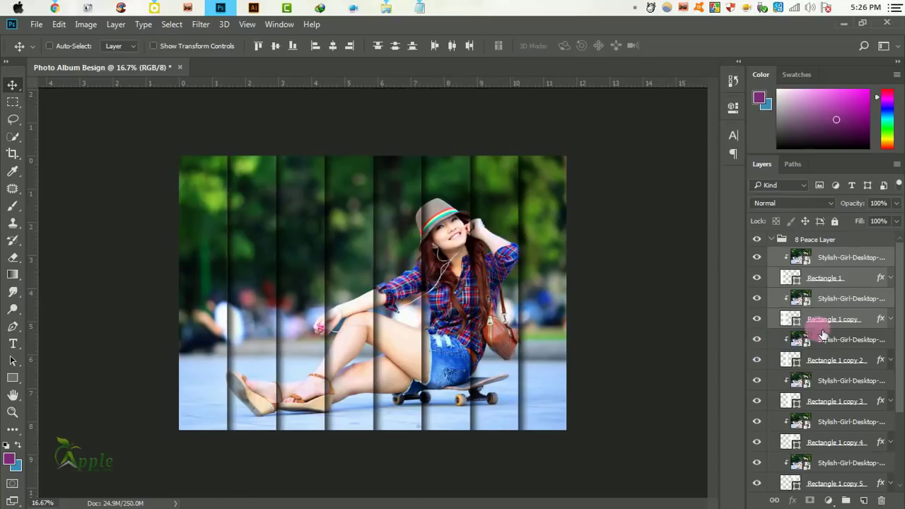
pyautogui.click(840, 264)
pyautogui.click(844, 276)
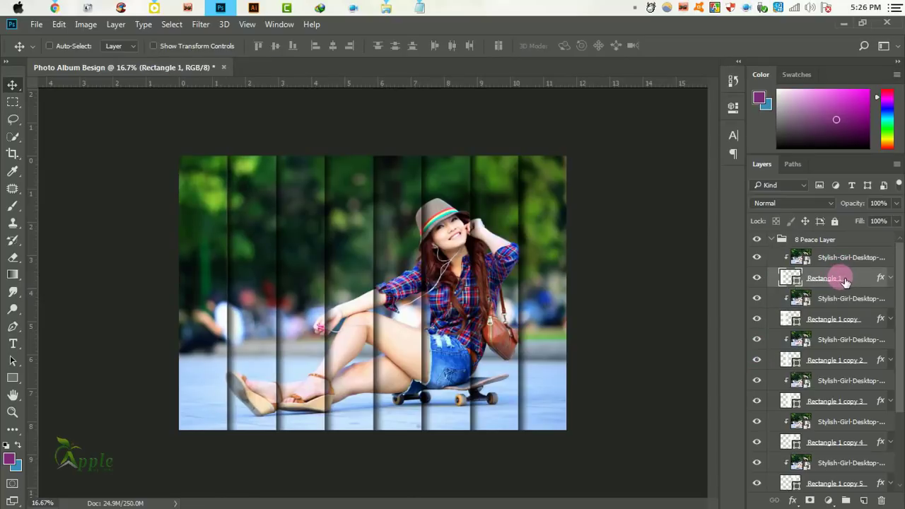
pyautogui.click(882, 262)
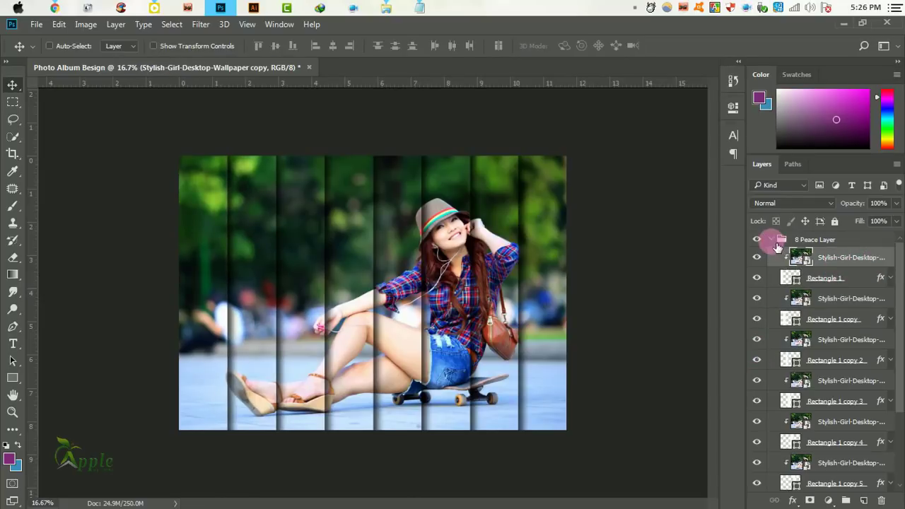
pyautogui.click(772, 240)
pyautogui.scroll(1, 401, 250)
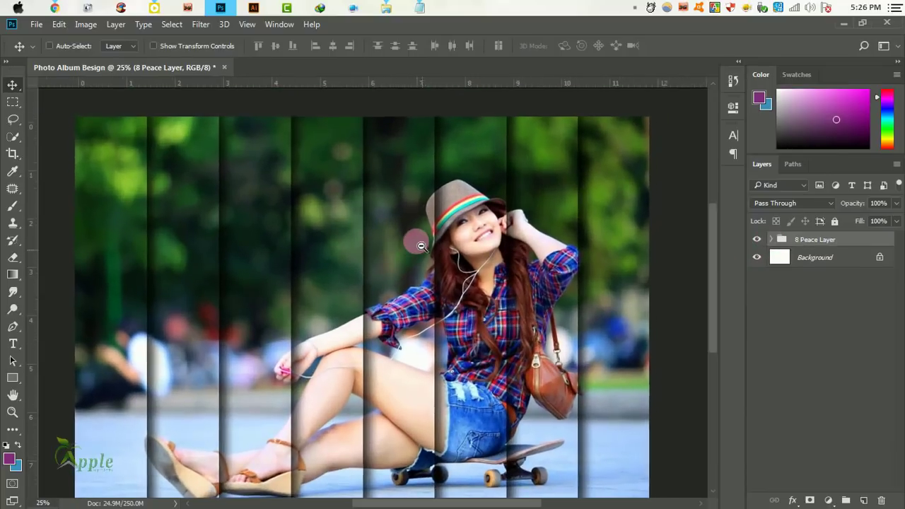
pyautogui.scroll(-1, 413, 242)
pyautogui.press('ctrl')
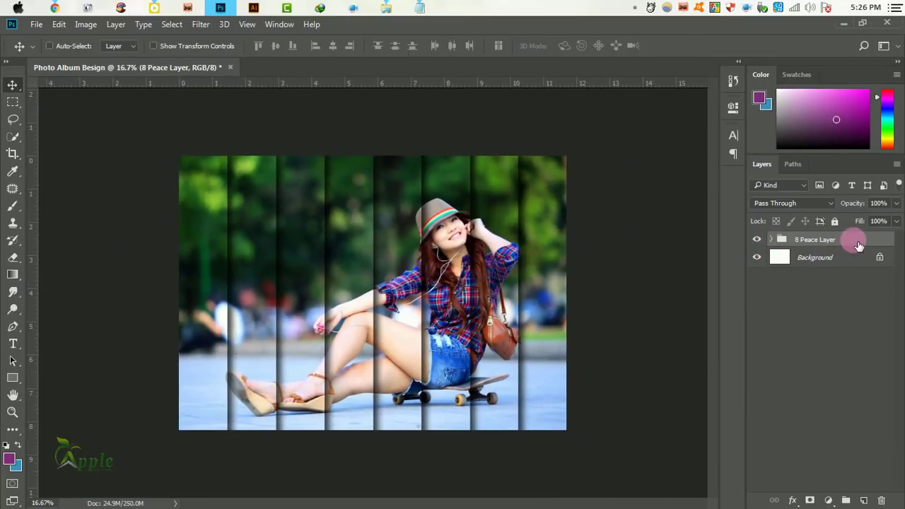
# Step: Open the group's Layer Style, try a Stroke, and cancel it
pyautogui.doubleClick(858, 246)
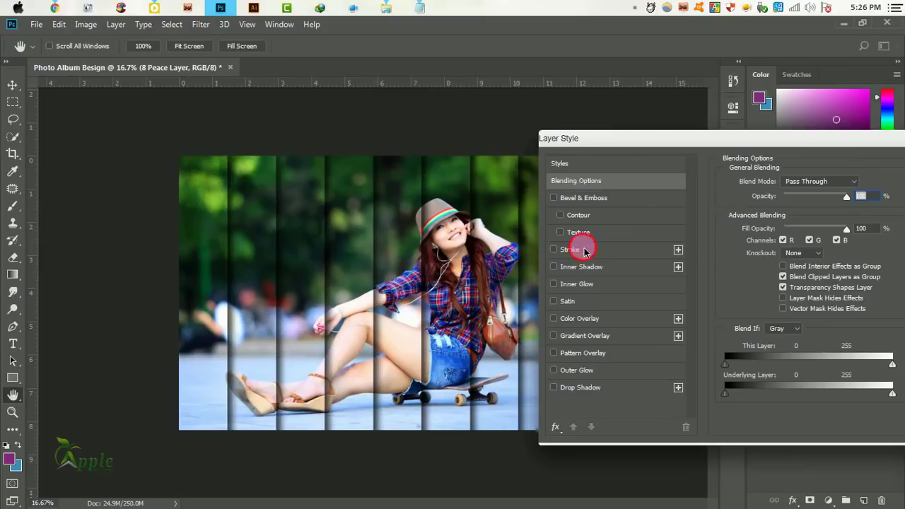
pyautogui.click(584, 251)
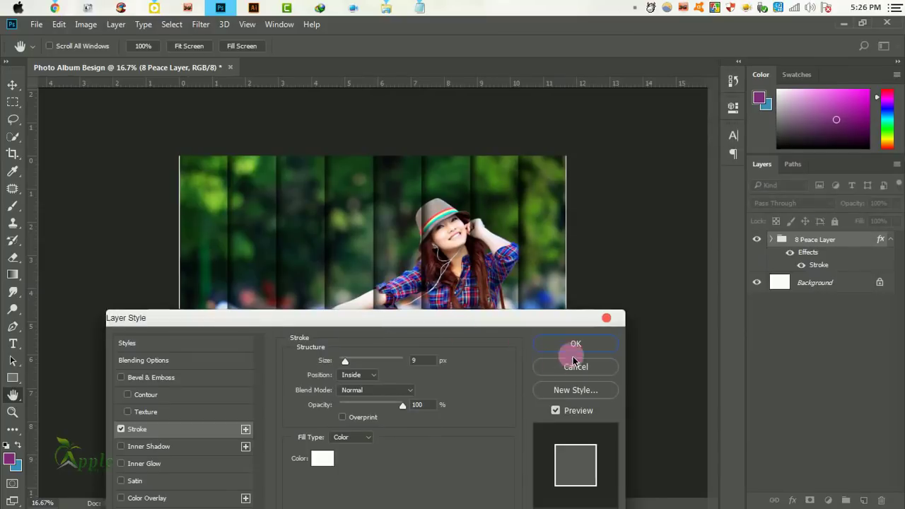
pyautogui.click(571, 353)
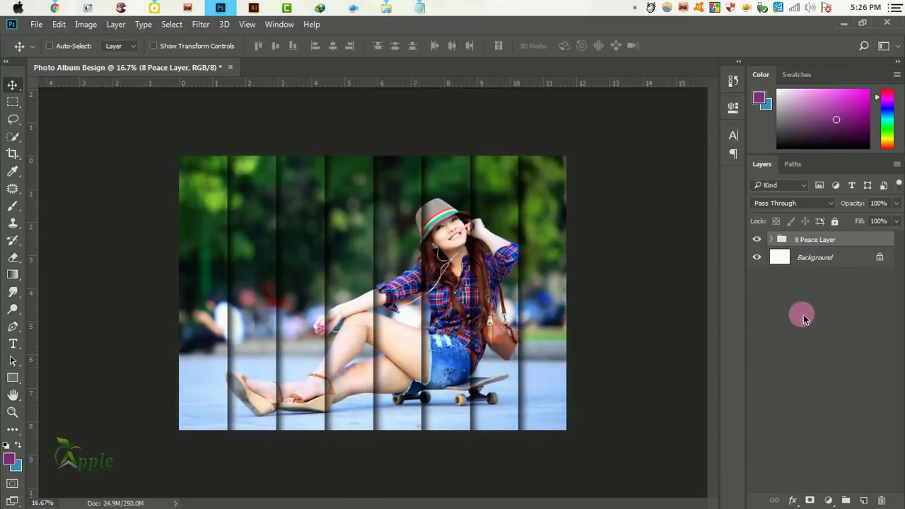
# Step: Add a new Layer 1 and fill it with the merged photo via Image > Apply Image
pyautogui.click(866, 500)
pyautogui.click(86, 24)
pyautogui.click(125, 205)
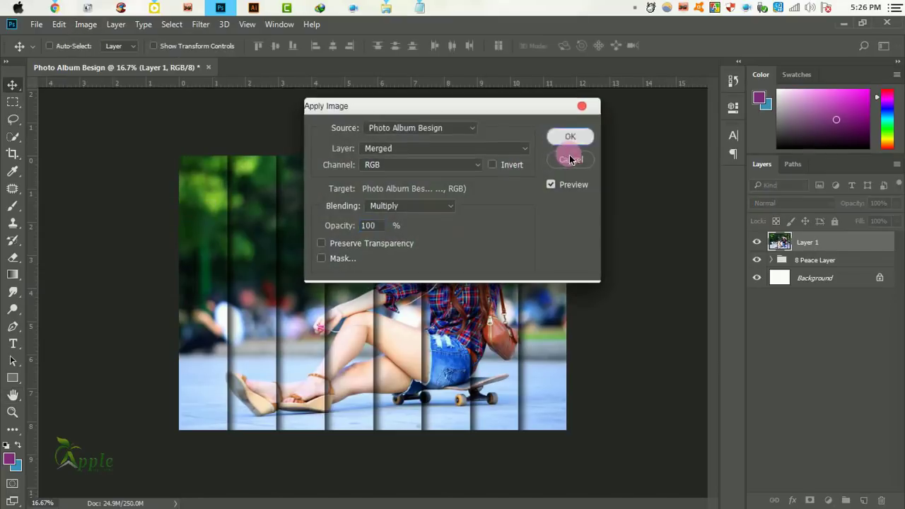
pyautogui.click(572, 158)
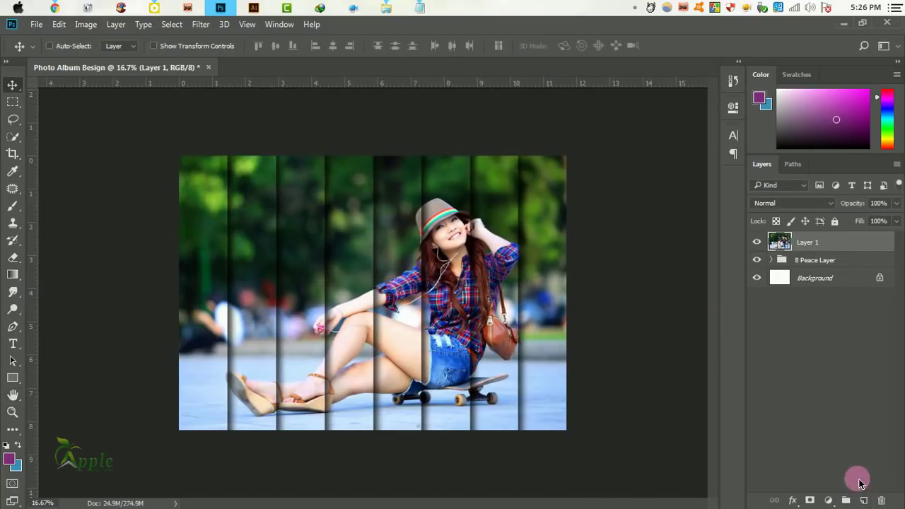
# Step: Give Layer 1 a white inside Stroke with a larger size and apply it
pyautogui.doubleClick(865, 244)
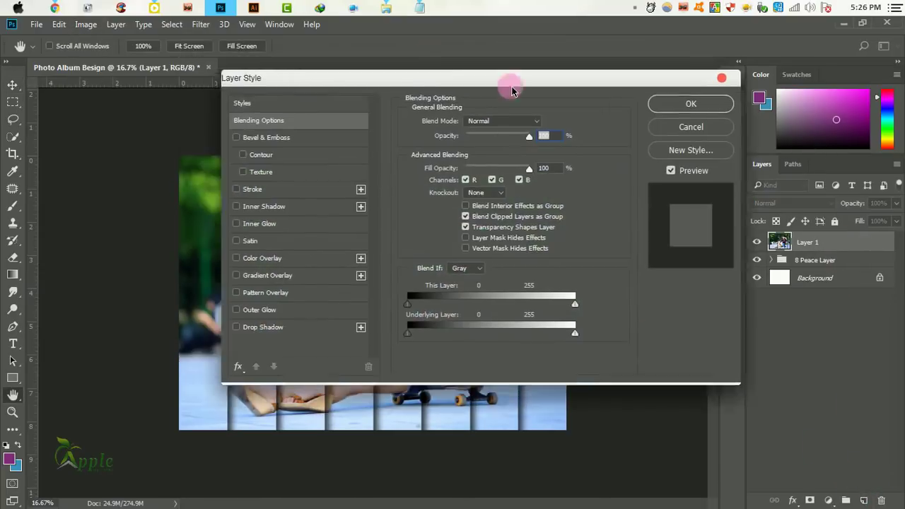
pyautogui.moveTo(481, 70); pyautogui.dragTo(814, 103)
pyautogui.click(554, 214)
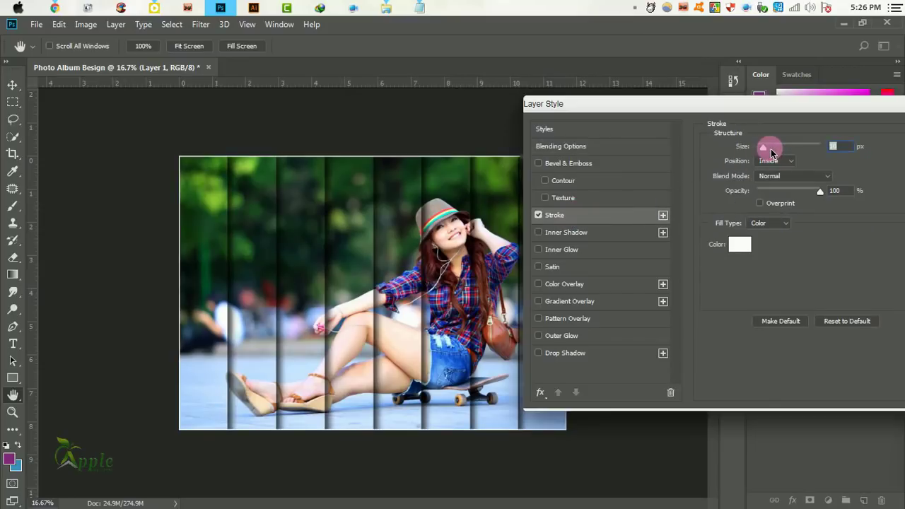
pyautogui.moveTo(771, 151)
pyautogui.mouseDown()
pyautogui.moveTo(847, 360)
pyautogui.moveTo(831, 284)
pyautogui.moveTo(836, 320)
pyautogui.mouseUp()
pyautogui.moveTo(839, 281); pyautogui.dragTo(443, 322)
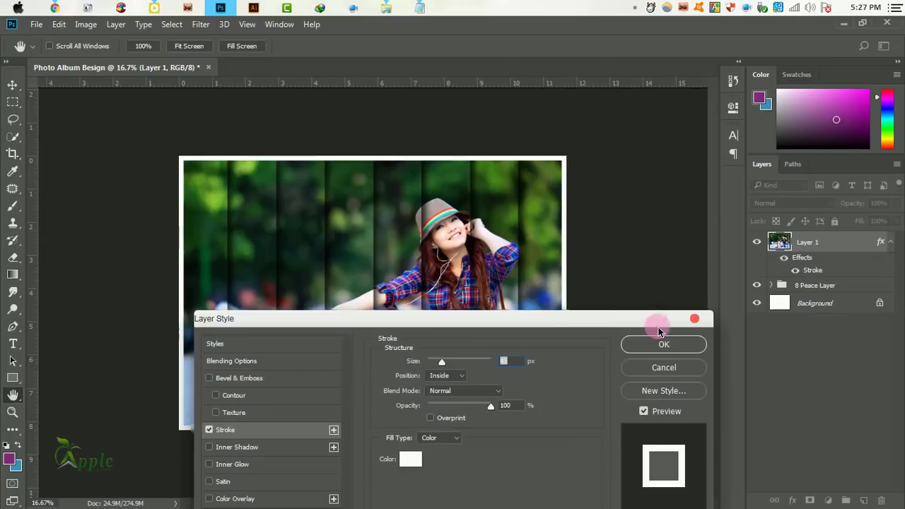
pyautogui.click(665, 343)
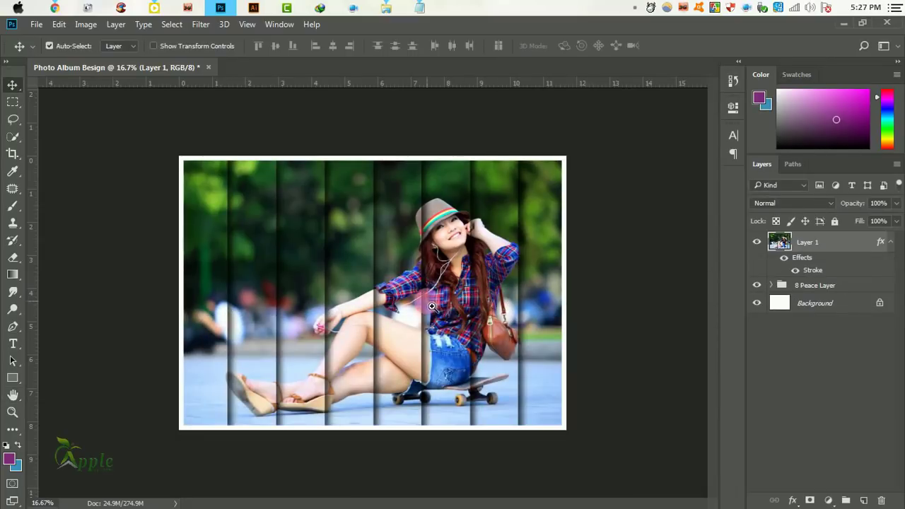
# Step: Create a 1920×1080 HD Page document and drag the white-bordered Layer 1 into it
pyautogui.scroll(1, 432, 304)
pyautogui.scroll(-1, 432, 304)
pyautogui.click(297, 161)
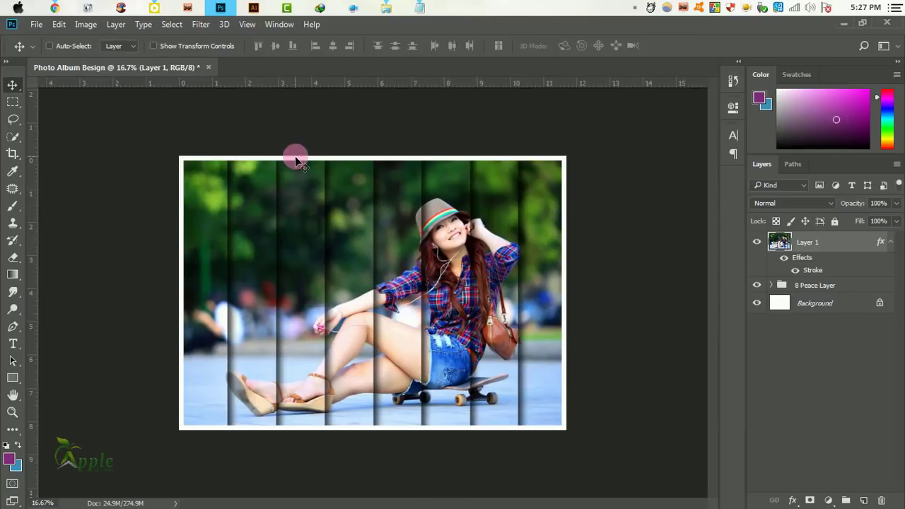
pyautogui.click(36, 24)
pyautogui.press('Escape')
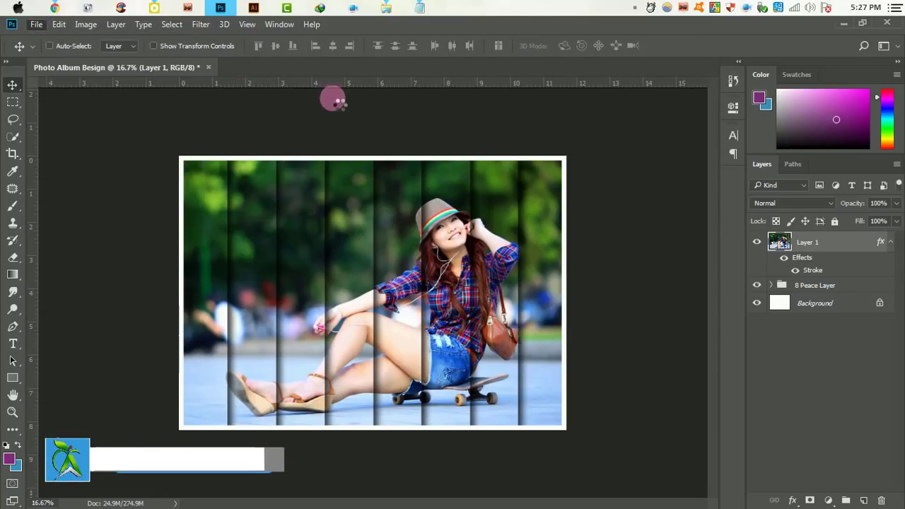
pyautogui.hotkey('ctrl', 'n')
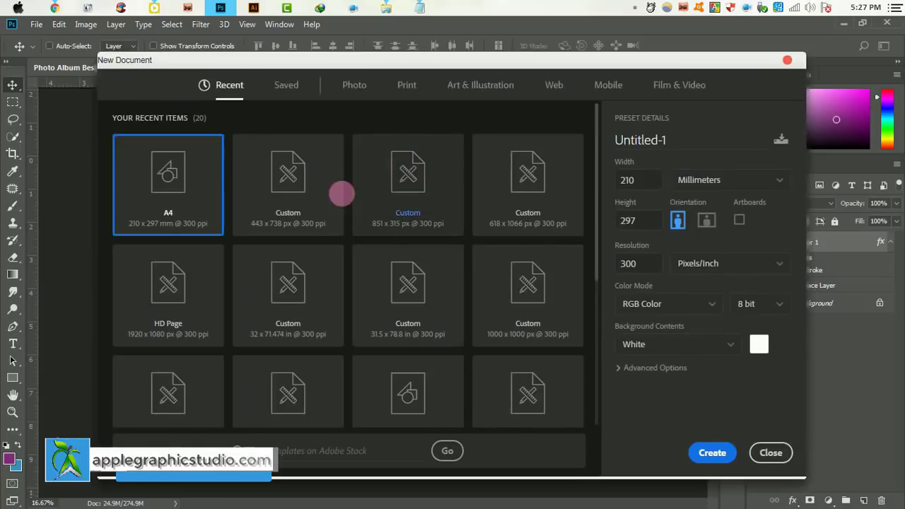
pyautogui.click(288, 85)
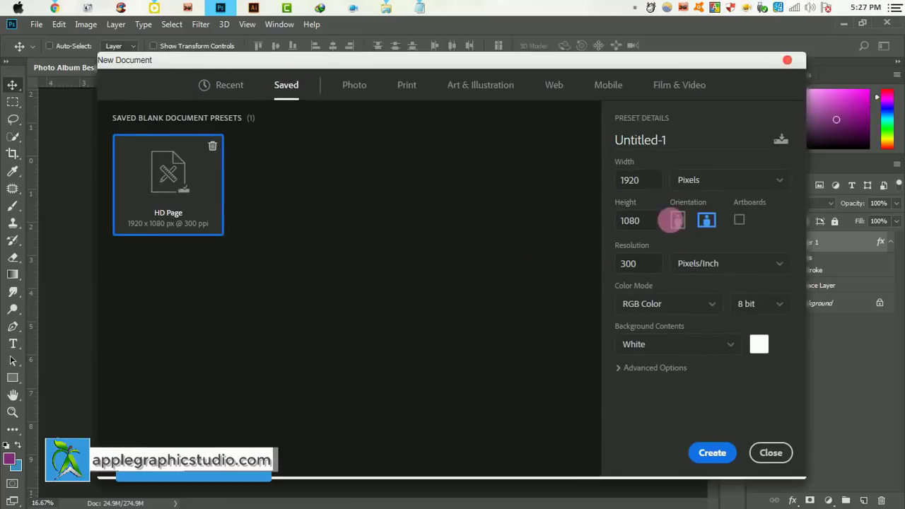
pyautogui.click(712, 452)
pyautogui.hotkey('ctrl', 'Tab')
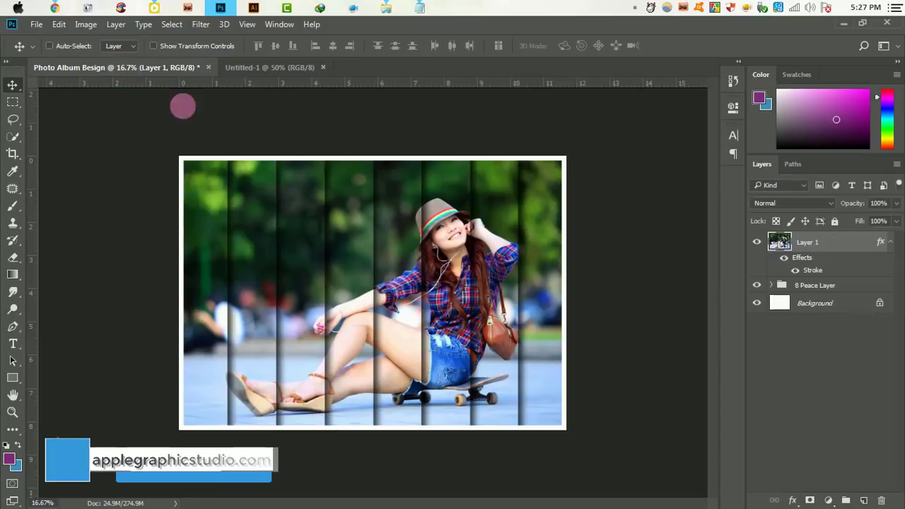
pyautogui.moveTo(433, 307); pyautogui.dragTo(363, 249)
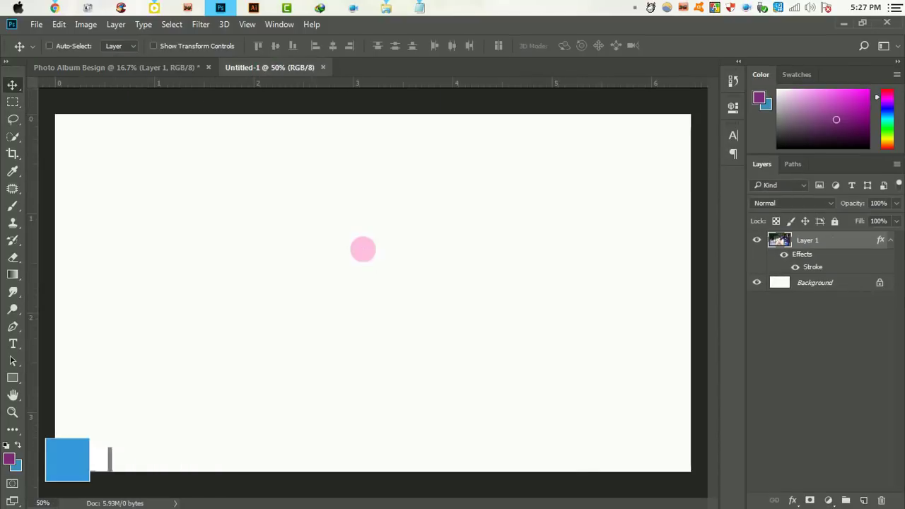
# Step: Scale the bordered photo down to about 32% and centre it on the canvas
pyautogui.click(60, 24)
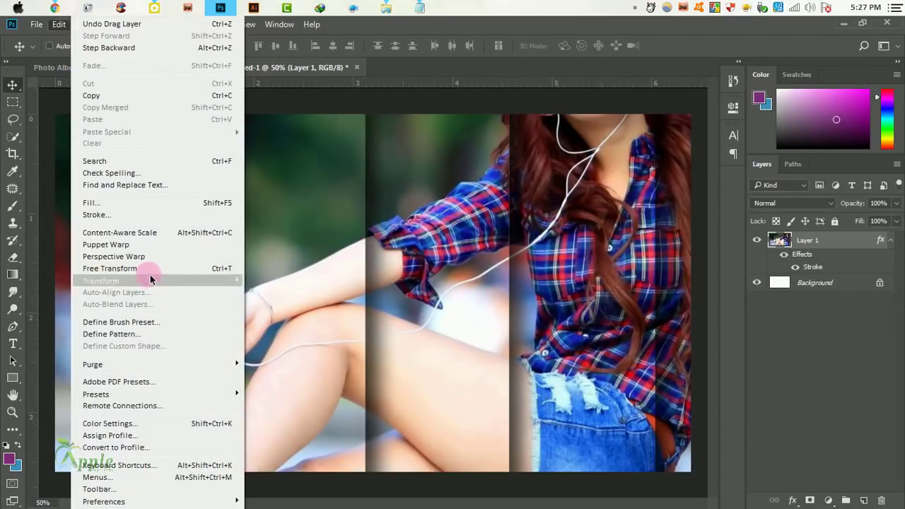
pyautogui.click(142, 269)
pyautogui.hotkey('ctrl', '-')
pyautogui.hotkey('ctrl', '-')
pyautogui.moveTo(513, 382); pyautogui.dragTo(420, 324)
pyautogui.hotkey('ctrl', '+')
pyautogui.moveTo(392, 245)
pyautogui.mouseDown()
pyautogui.moveTo(396, 278)
pyautogui.moveTo(406, 266)
pyautogui.mouseUp()
pyautogui.click(585, 45)
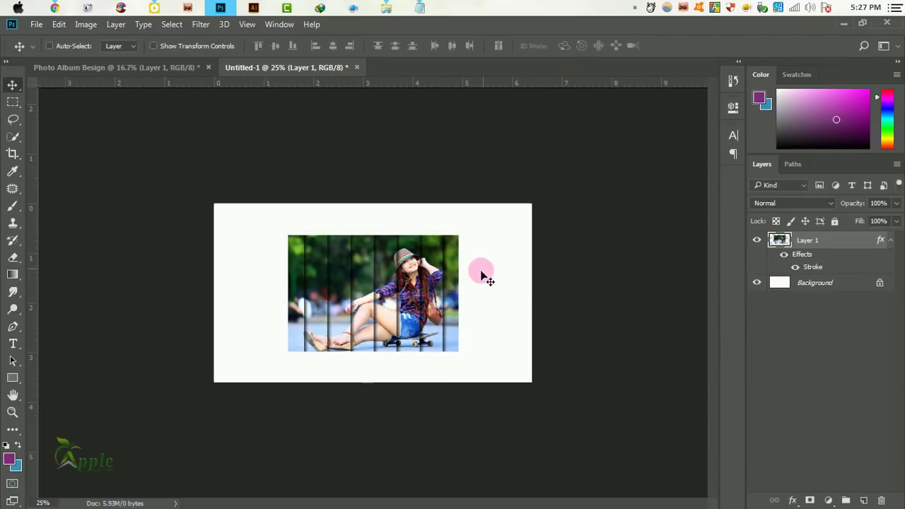
# Step: Add an empty group above the Background layer, then undo it
pyautogui.click(842, 283)
pyautogui.click(846, 500)
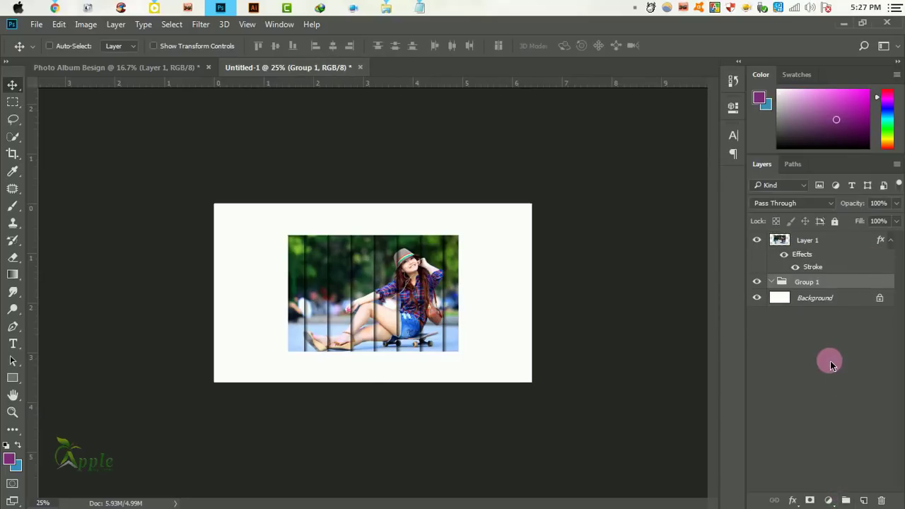
pyautogui.hotkey('ctrl', 'z')
# Step: Try a gradient fill layer, cancel it, and select the Background layer
pyautogui.click(829, 500)
pyautogui.click(808, 226)
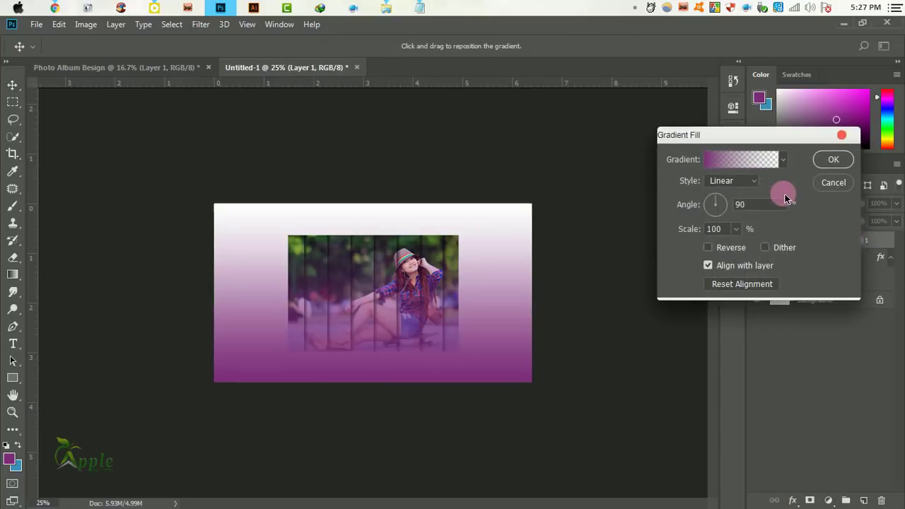
pyautogui.click(833, 182)
pyautogui.click(831, 263)
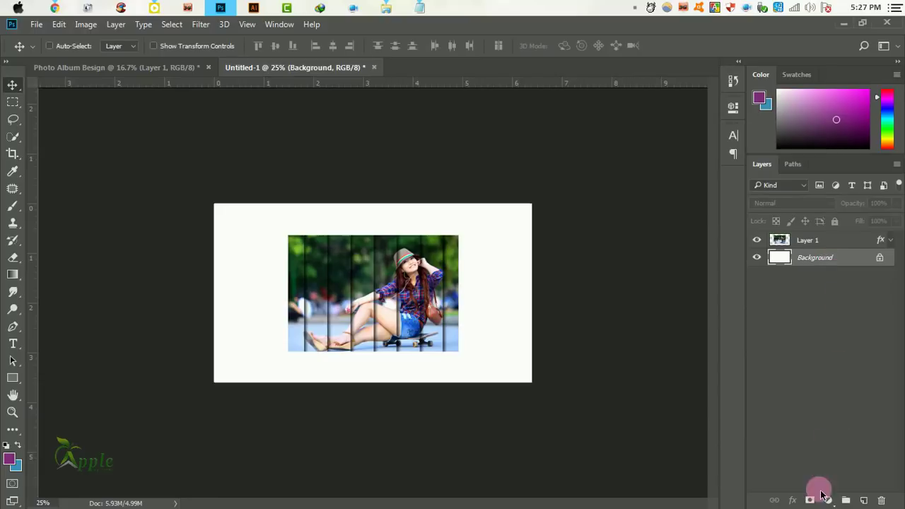
# Step: Add a Gradient Fill above the Background set to Radial, reversed, at 374% scale
pyautogui.click(829, 501)
pyautogui.click(814, 226)
pyautogui.click(742, 159)
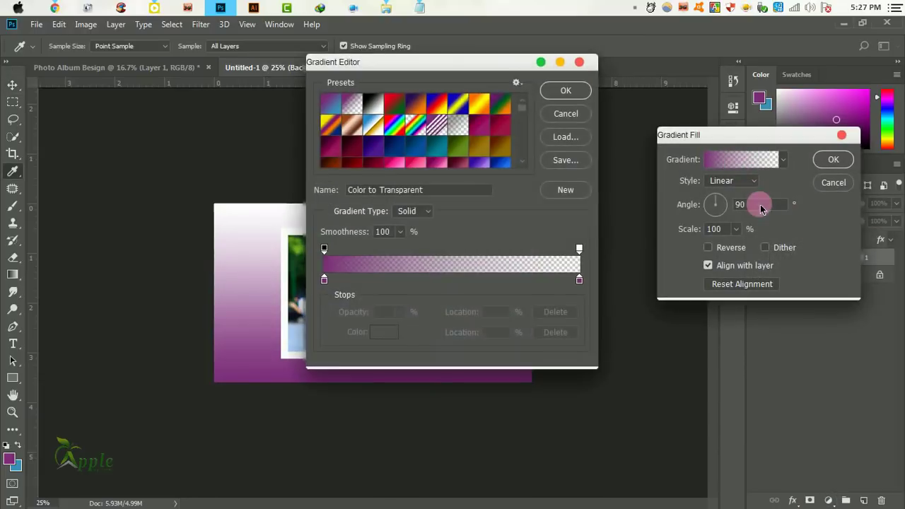
pyautogui.moveTo(470, 79); pyautogui.dragTo(647, 145)
pyautogui.click(741, 159)
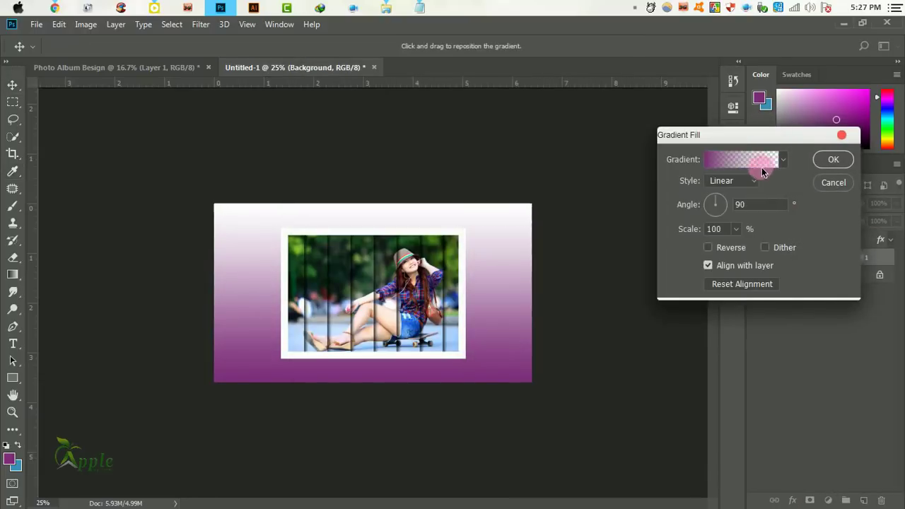
pyautogui.click(744, 163)
pyautogui.click(732, 181)
pyautogui.click(728, 193)
pyautogui.click(708, 247)
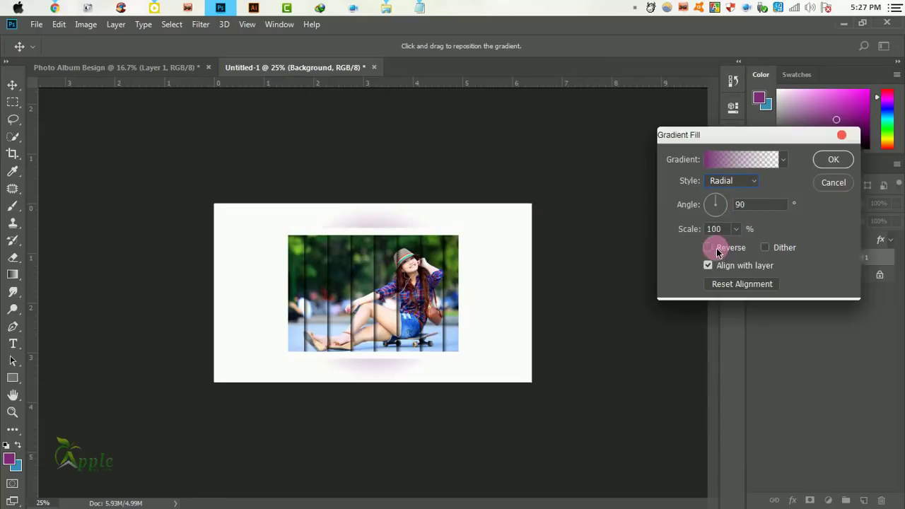
pyautogui.moveTo(738, 233); pyautogui.dragTo(763, 248)
# Step: Choose a light blue gradient preset in the Gradient Editor
pyautogui.click(736, 160)
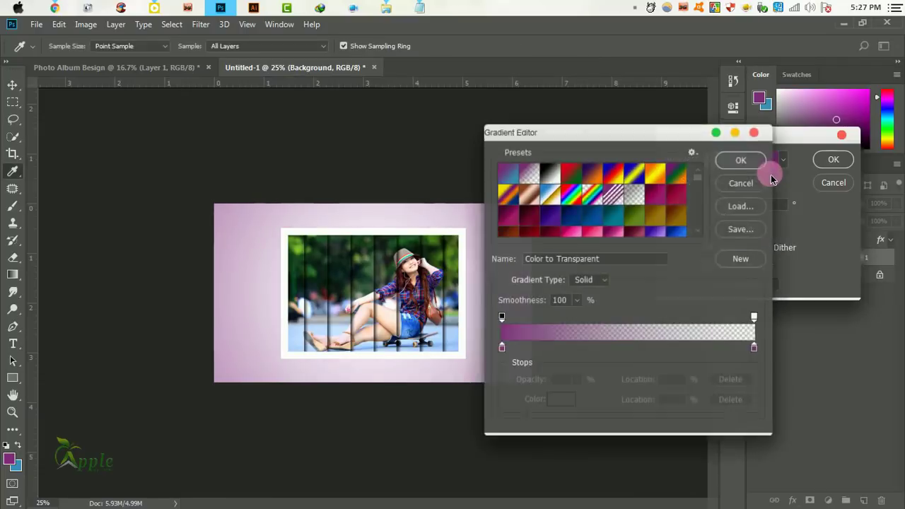
pyautogui.scroll(-3, 605, 208)
pyautogui.scroll(-3, 605, 209)
pyautogui.scroll(-1, 580, 202)
pyautogui.scroll(-2, 585, 208)
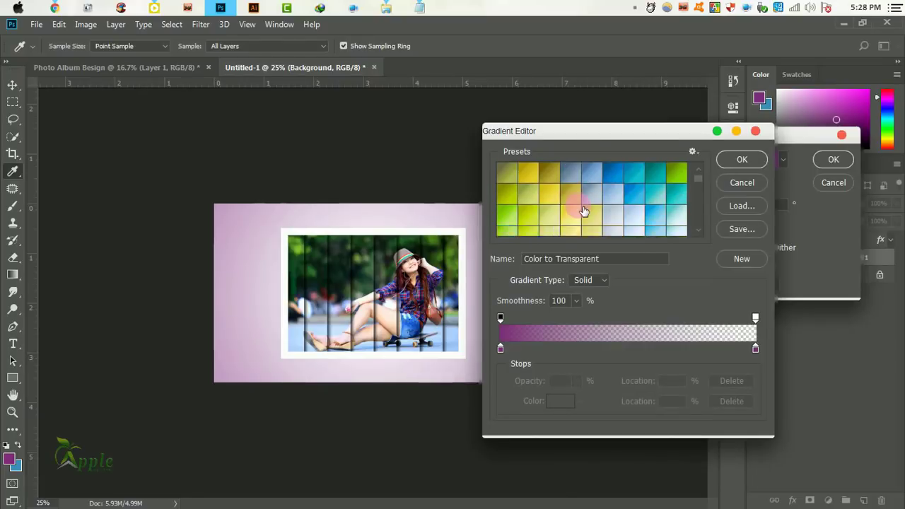
pyautogui.scroll(-1, 613, 204)
pyautogui.click(642, 210)
pyautogui.click(741, 164)
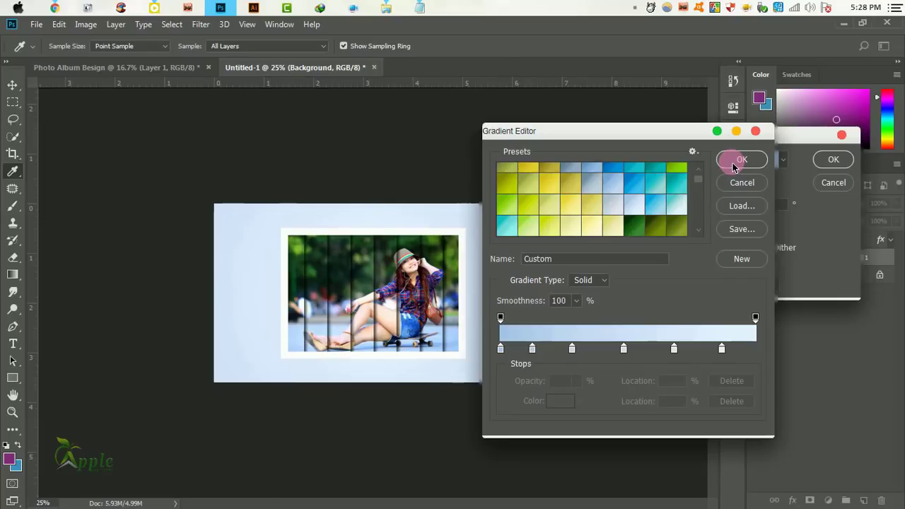
# Step: Switch to a stronger blue preset and commit the radial Gradient Fill layer
pyautogui.moveTo(728, 165); pyautogui.dragTo(713, 164)
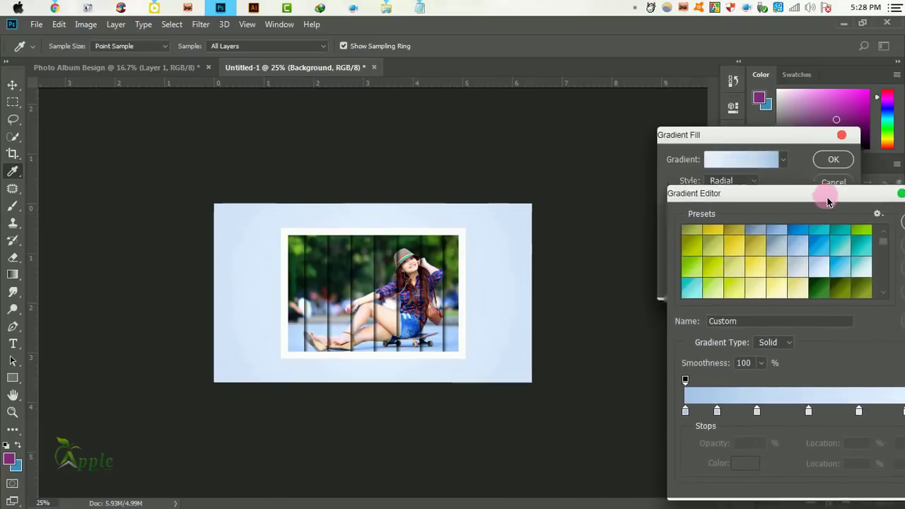
pyautogui.scroll(-1, 717, 239)
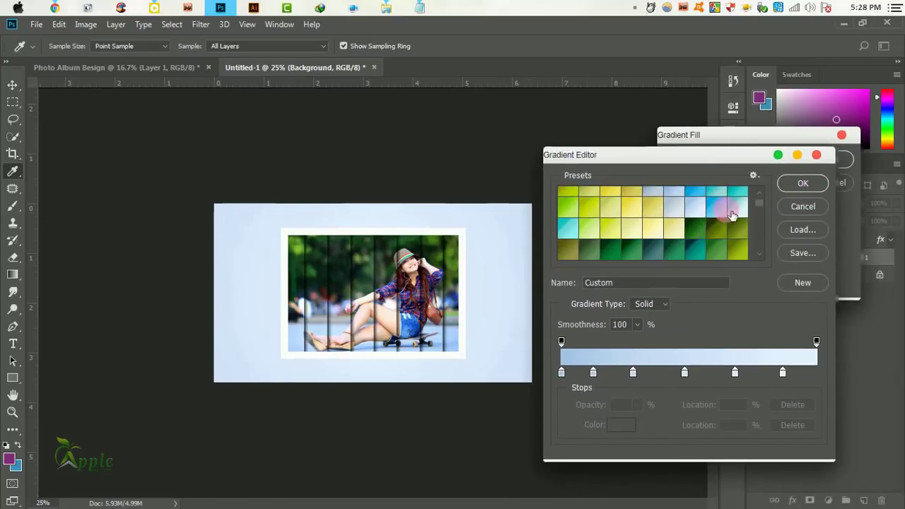
pyautogui.click(725, 211)
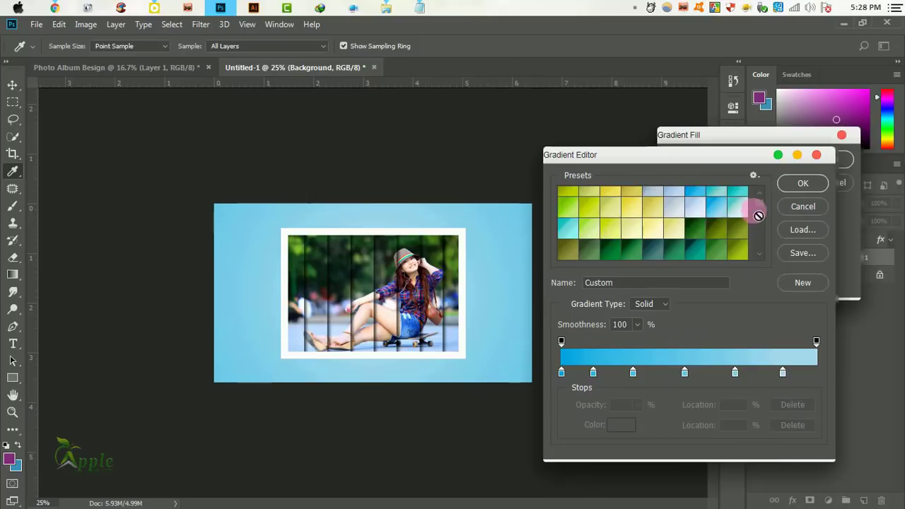
pyautogui.click(800, 183)
pyautogui.click(832, 160)
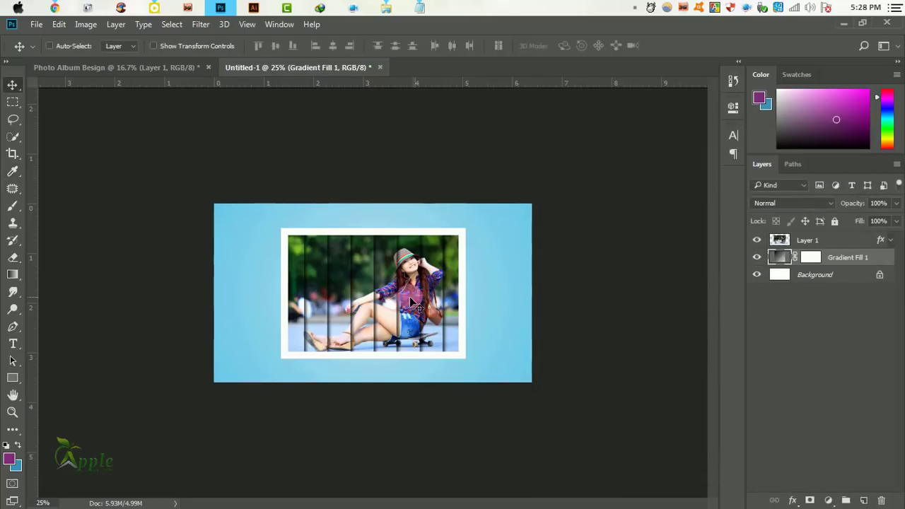
pyautogui.keyDown('ctrl'); pyautogui.click(380, 309); pyautogui.keyUp('ctrl')
pyautogui.keyDown('ctrl'); pyautogui.click(380, 309); pyautogui.keyUp('ctrl')
# Step: Return to Untitled-1 and deselect the selection around the canvas
pyautogui.keyDown('alt'); pyautogui.click(633, 273); pyautogui.keyUp('alt')
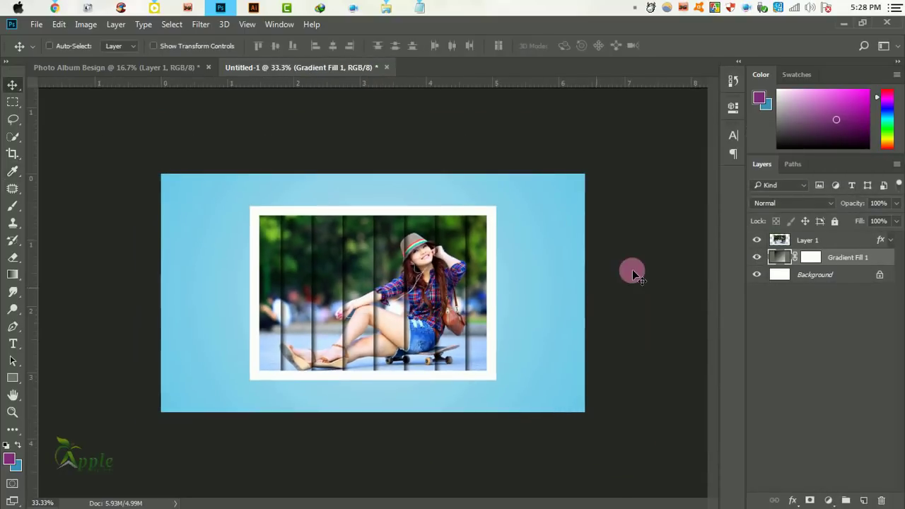
pyautogui.click(151, 68)
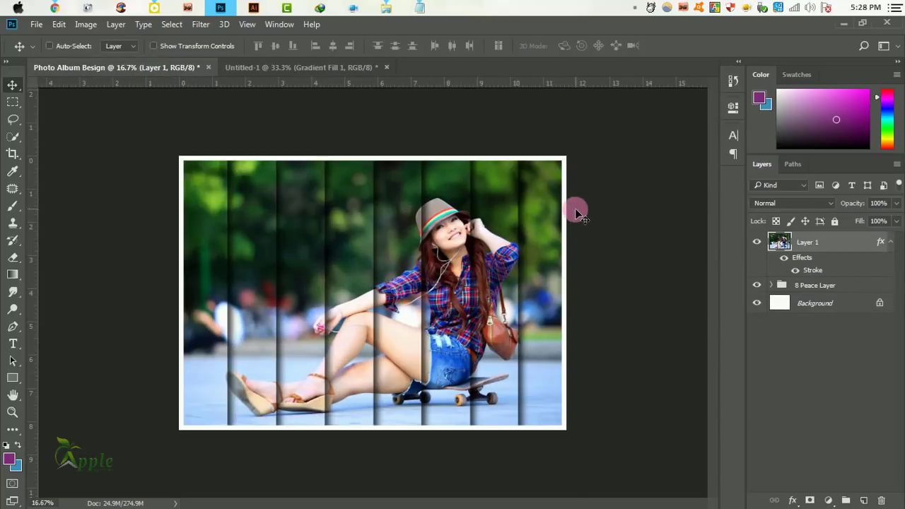
pyautogui.hotkey('ctrl', 'Tab')
pyautogui.click(172, 24)
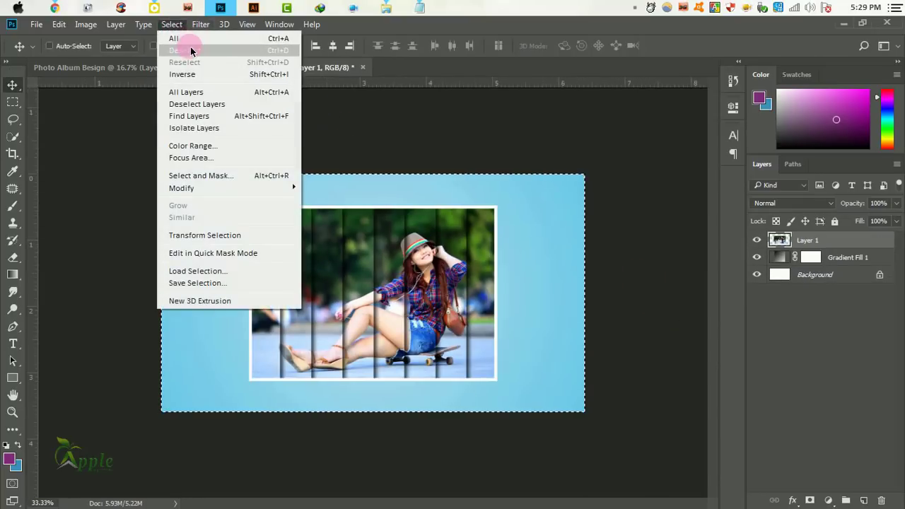
pyautogui.click(276, 45)
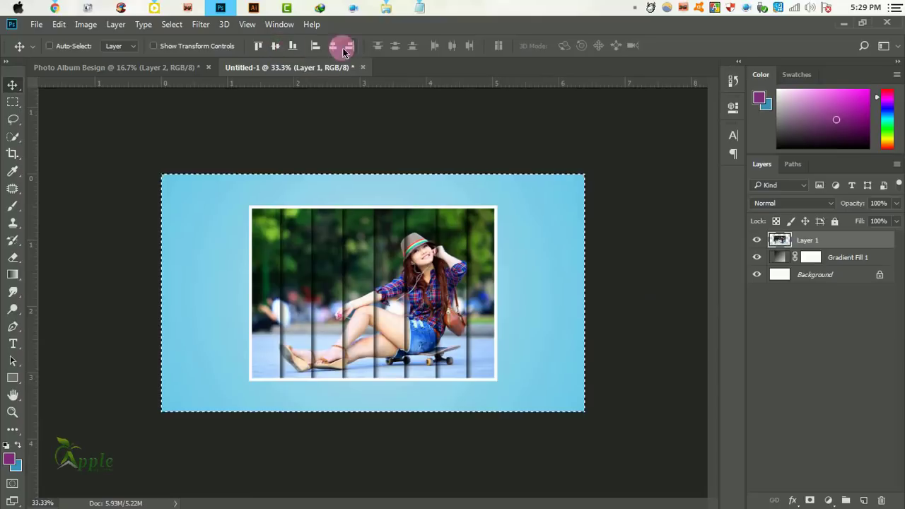
pyautogui.click(172, 24)
pyautogui.click(183, 52)
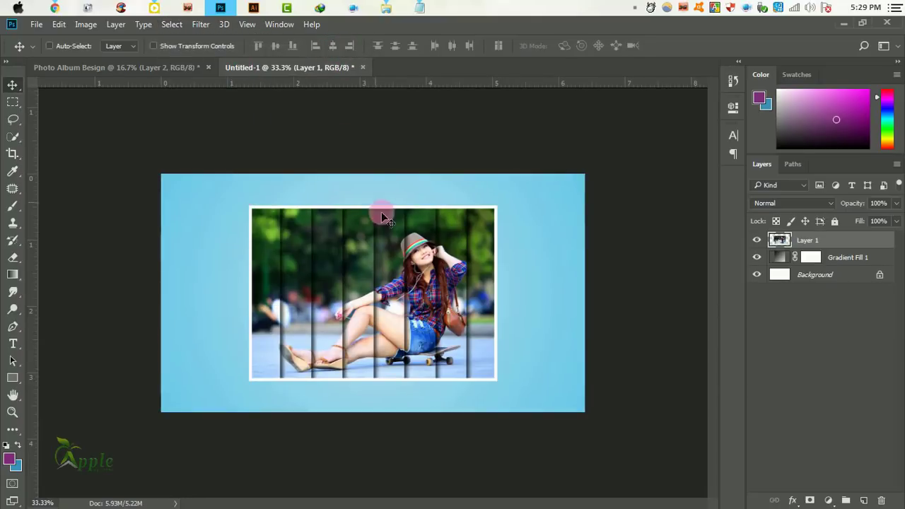
# Step: Zoom in and add a new empty Layer 2 above Layer 1
pyautogui.hotkey('ctrl', '+')
pyautogui.hotkey('ctrl', 'alt', 'space')
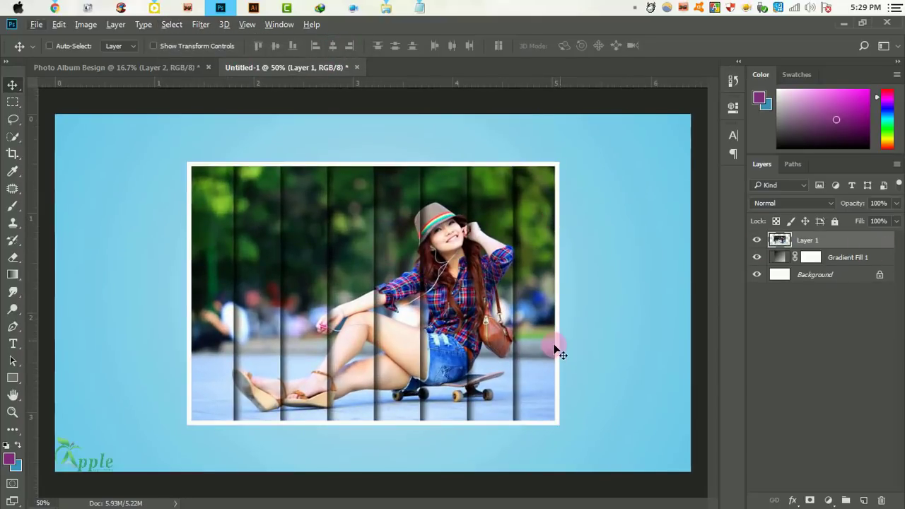
pyautogui.click(865, 499)
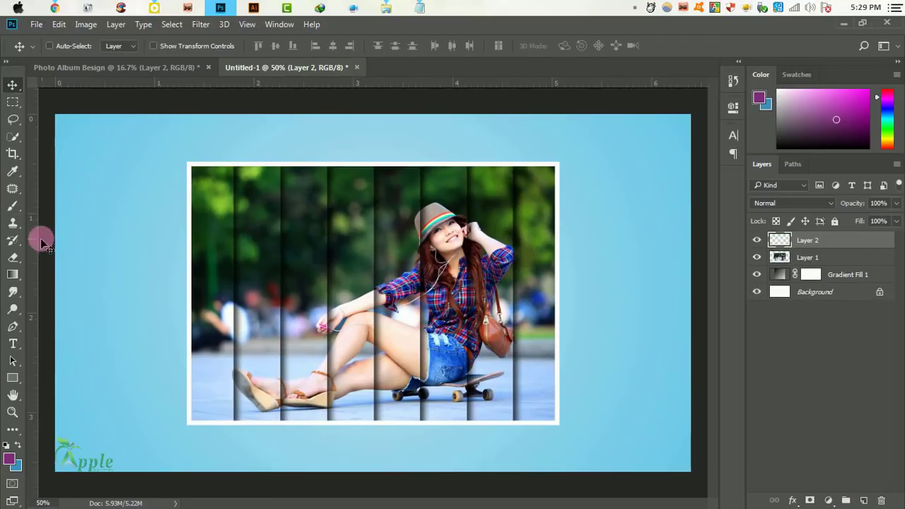
# Step: Paint a dark grey (181818) stroke across the photo with an 800 px brush
pyautogui.click(12, 209)
pyautogui.click(9, 458)
pyautogui.click(477, 306)
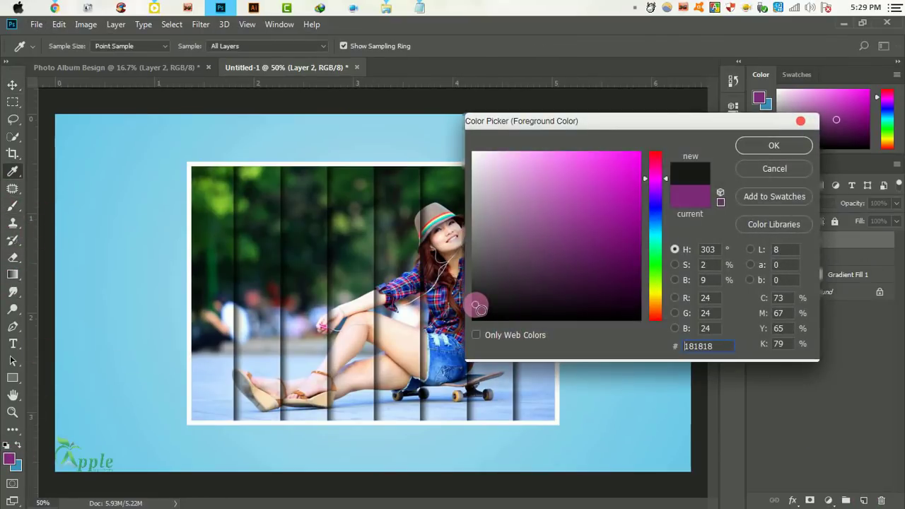
pyautogui.click(774, 145)
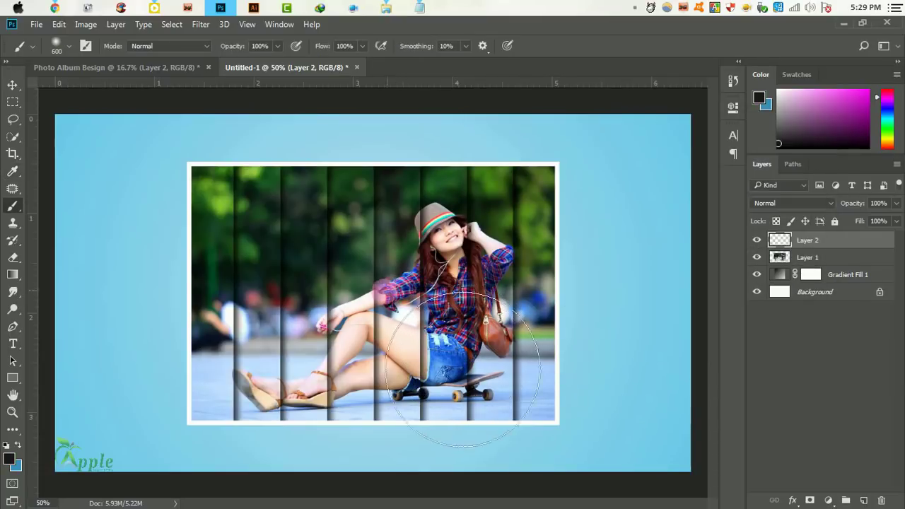
pyautogui.press(']')
pyautogui.press(']')
pyautogui.moveTo(344, 275); pyautogui.dragTo(558, 283)
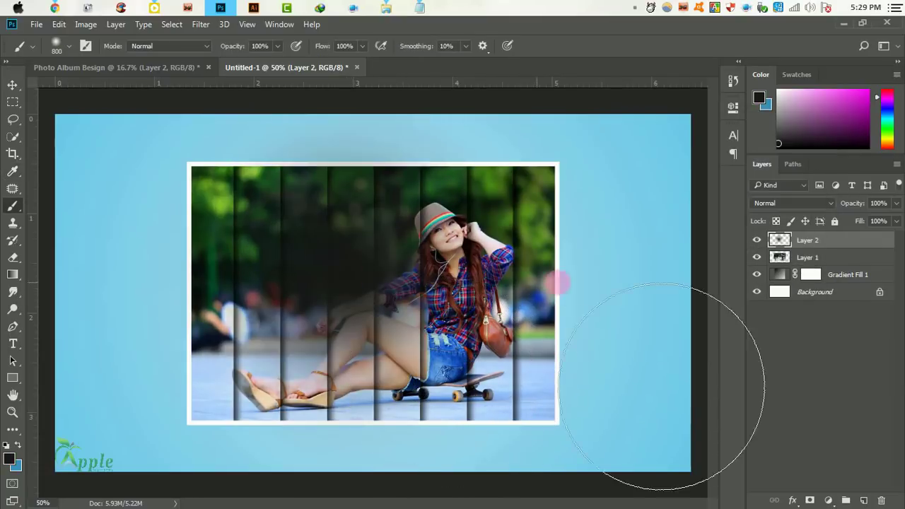
# Step: Apply a perspective transform that tapers the painted stroke
pyautogui.click(59, 24)
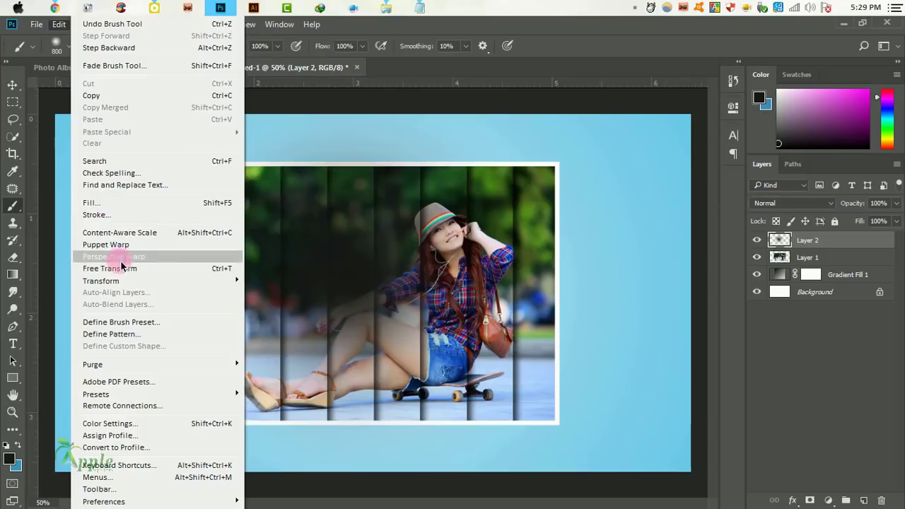
pyautogui.click(122, 269)
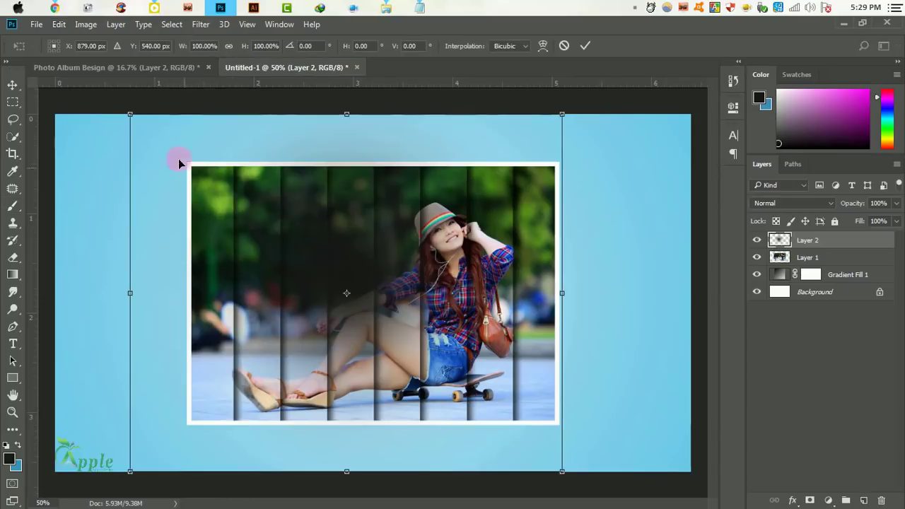
pyautogui.rightClick(131, 119)
pyautogui.click(162, 202)
pyautogui.moveTo(131, 116); pyautogui.dragTo(130, 162)
pyautogui.moveTo(132, 438); pyautogui.dragTo(130, 474)
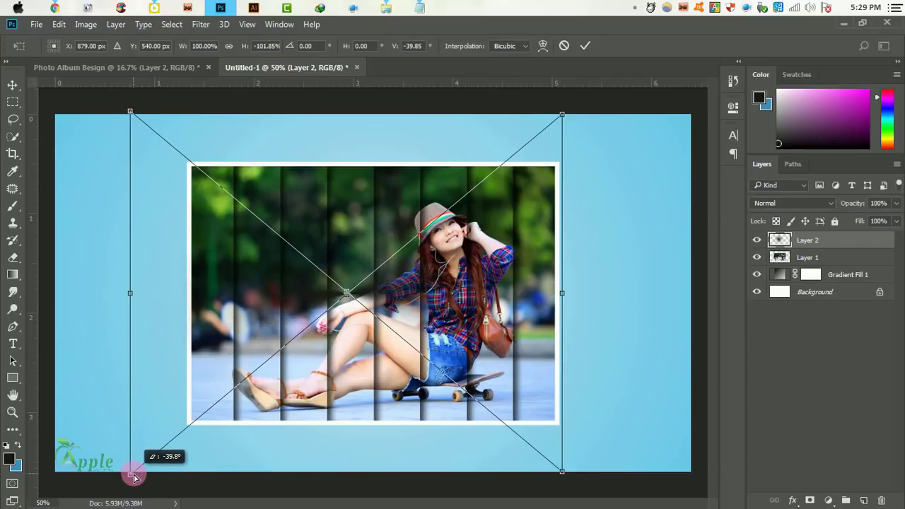
pyautogui.click(586, 45)
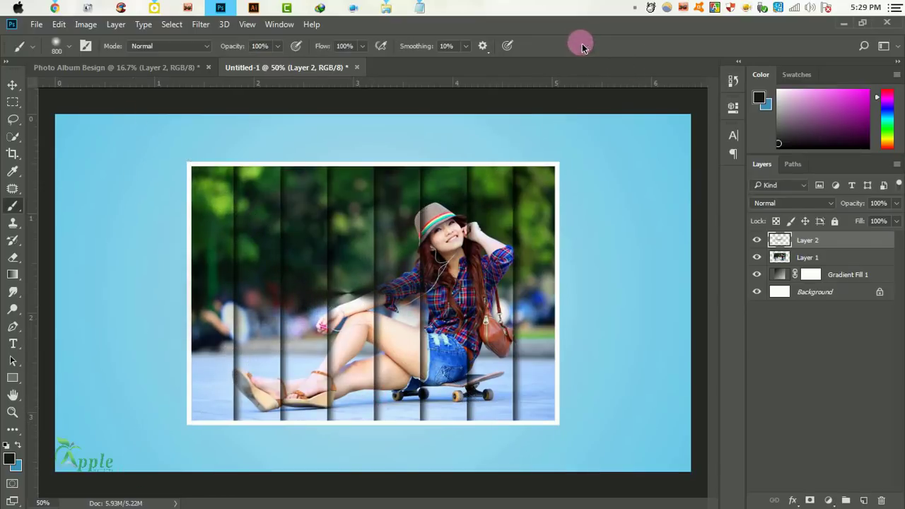
# Step: Flatten the stroke into a shadow under the photo's bottom edge and move Layer 2 below Layer 1
pyautogui.hotkey('ctrl', 't')
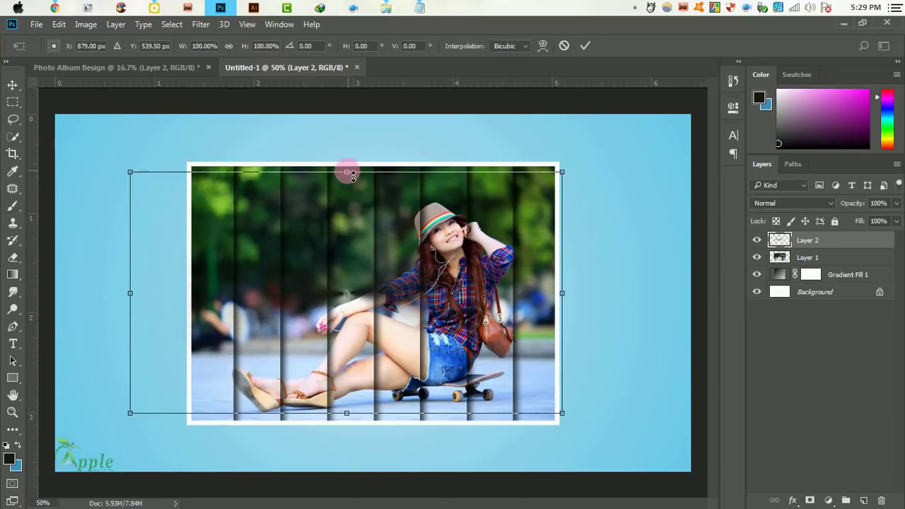
pyautogui.moveTo(346, 172); pyautogui.dragTo(347, 305)
pyautogui.moveTo(409, 359)
pyautogui.mouseDown()
pyautogui.moveTo(573, 364)
pyautogui.moveTo(447, 419)
pyautogui.mouseUp()
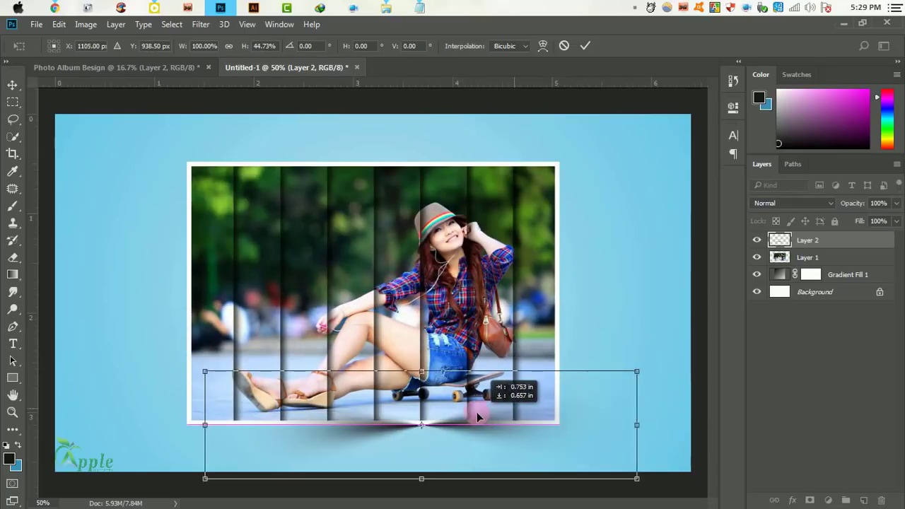
pyautogui.keyDown('ctrl'); pyautogui.keyDown('alt'); pyautogui.click(401, 333); pyautogui.keyUp('alt'); pyautogui.keyUp('ctrl')
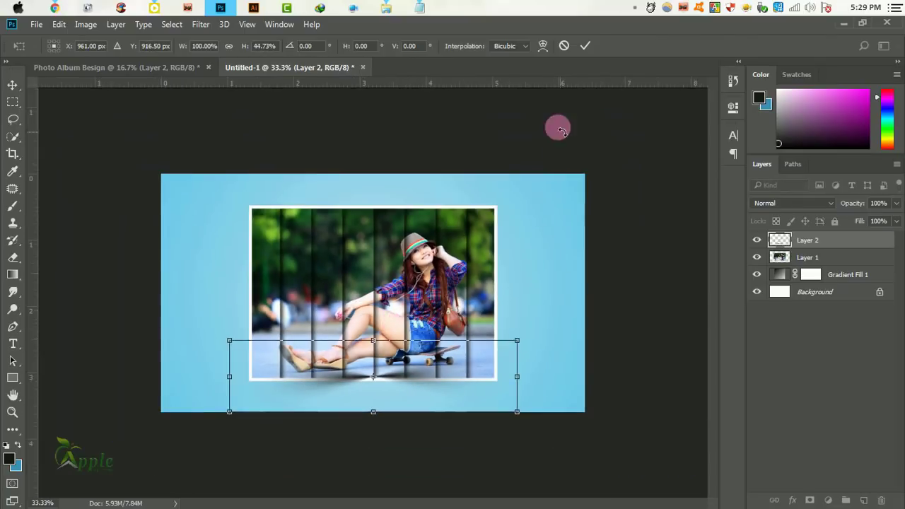
pyautogui.click(586, 45)
pyautogui.moveTo(831, 258); pyautogui.dragTo(842, 269)
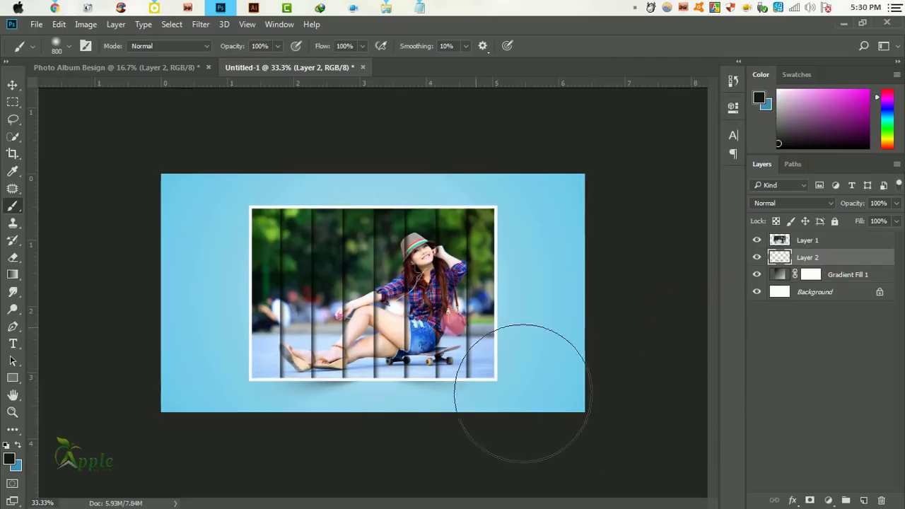
# Step: Enlarge the shadow to about 150% and reposition it under the photo
pyautogui.press('[')
pyautogui.press('[')
pyautogui.press('[')
pyautogui.click(12, 85)
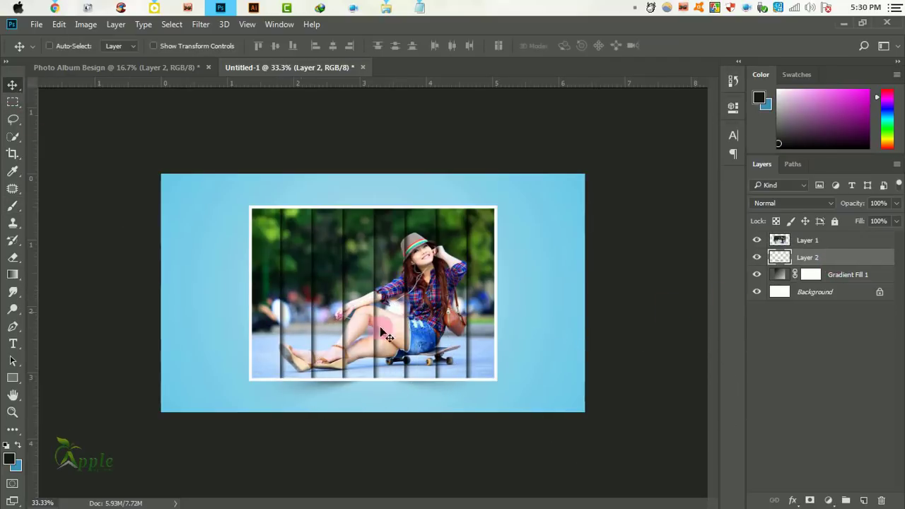
pyautogui.hotkey('ctrl', 'y')
pyautogui.hotkey('ctrl', 't')
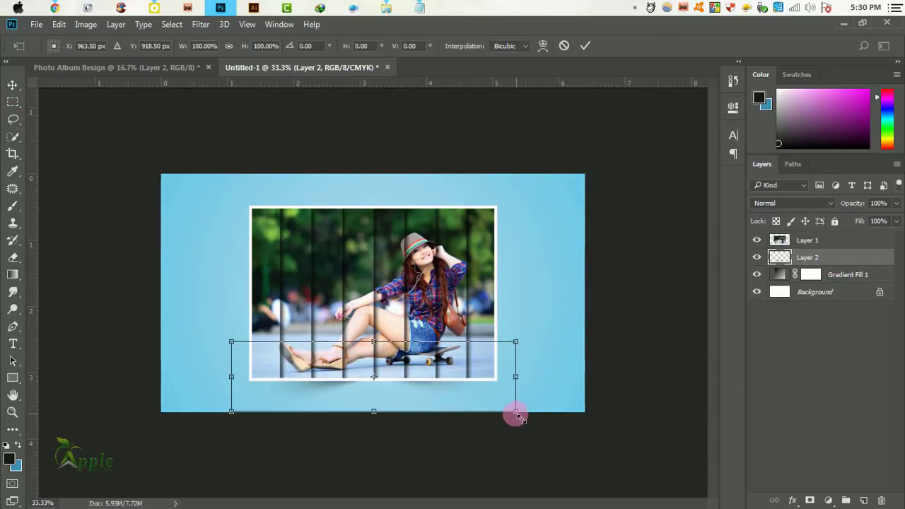
pyautogui.moveTo(517, 415); pyautogui.dragTo(584, 432)
pyautogui.moveTo(497, 398); pyautogui.dragTo(500, 402)
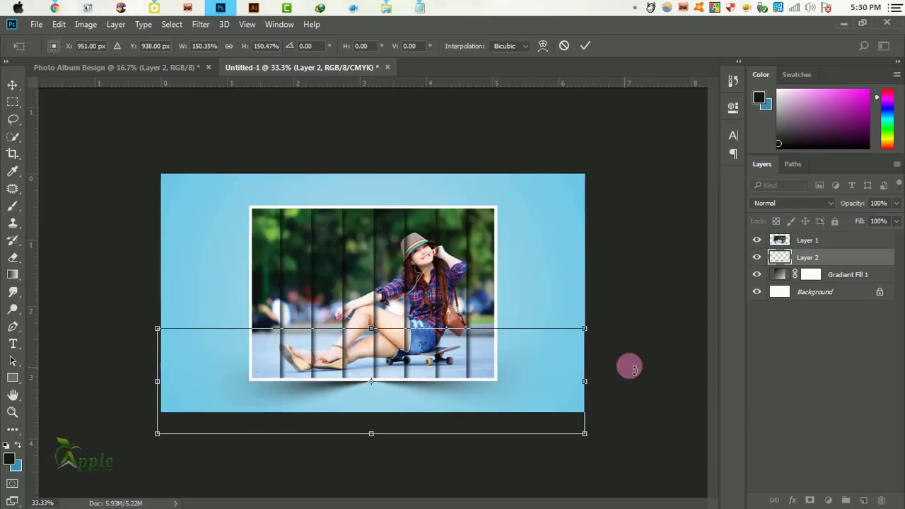
pyautogui.press('Up')
pyautogui.press('Up')
pyautogui.press('Up')
pyautogui.press('Up')
pyautogui.press('Up')
pyautogui.press('Up')
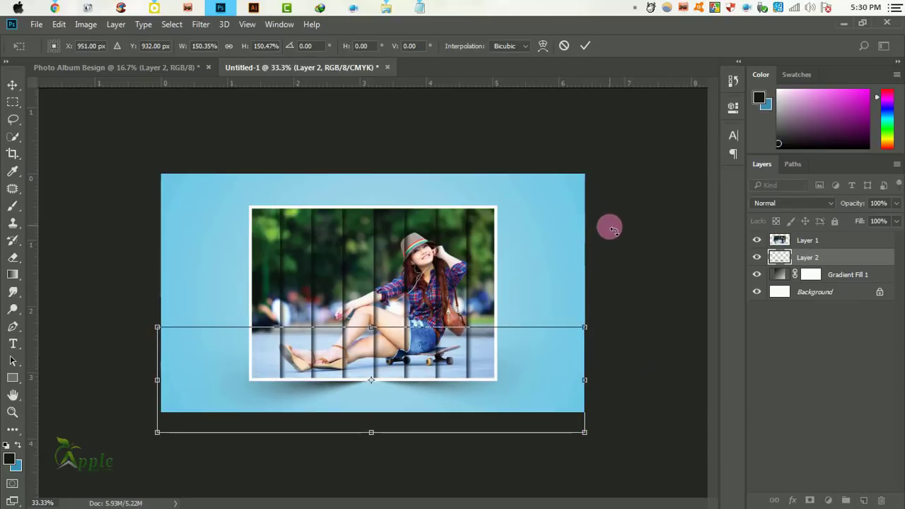
pyautogui.click(586, 45)
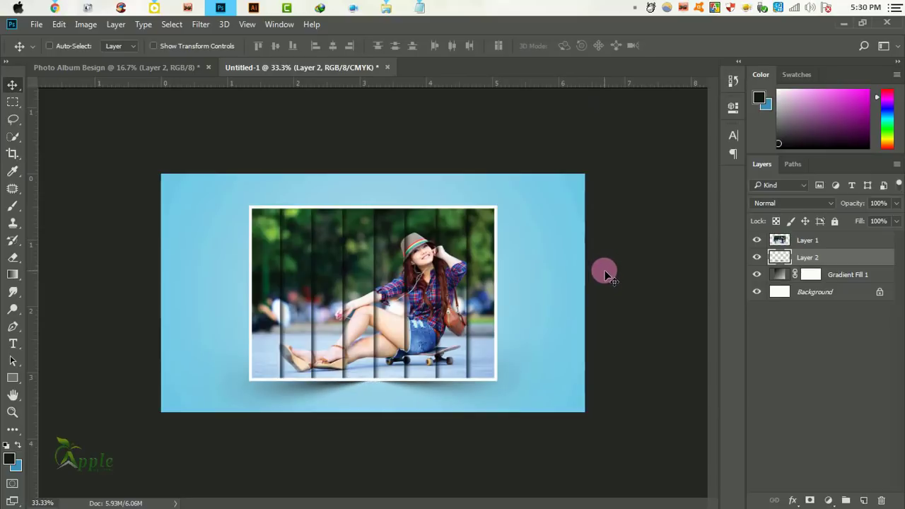
# Step: Widen the shadow to about 116% so it spreads past both sides
pyautogui.hotkey('ctrl', 't')
pyautogui.moveTo(594, 384); pyautogui.dragTo(629, 389)
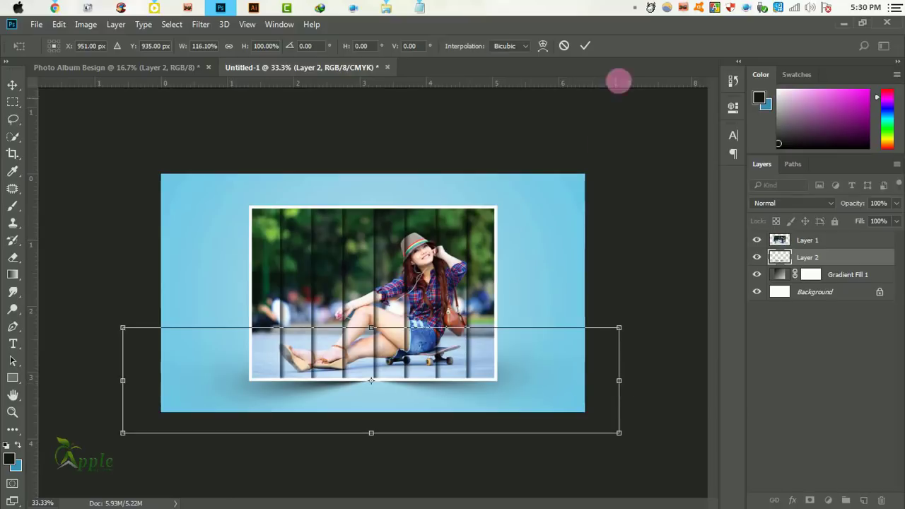
pyautogui.click(586, 46)
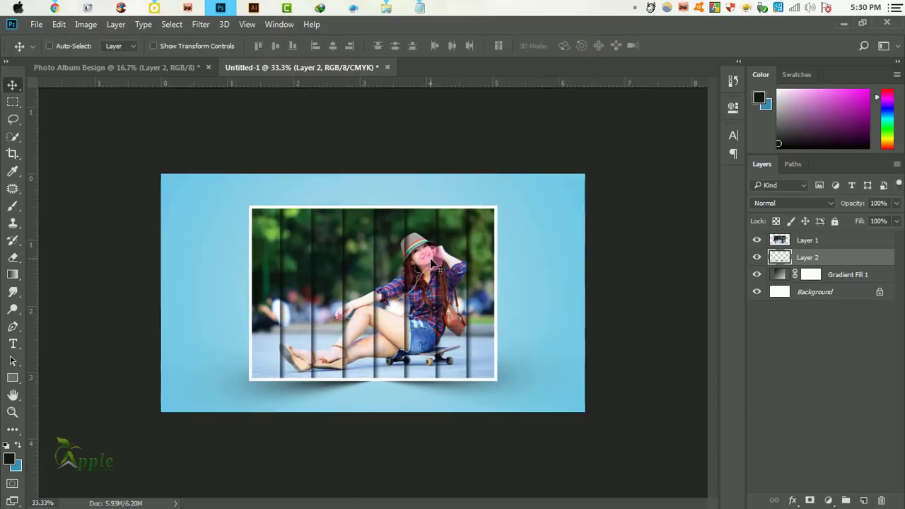
pyautogui.hotkey('ctrl', '+')
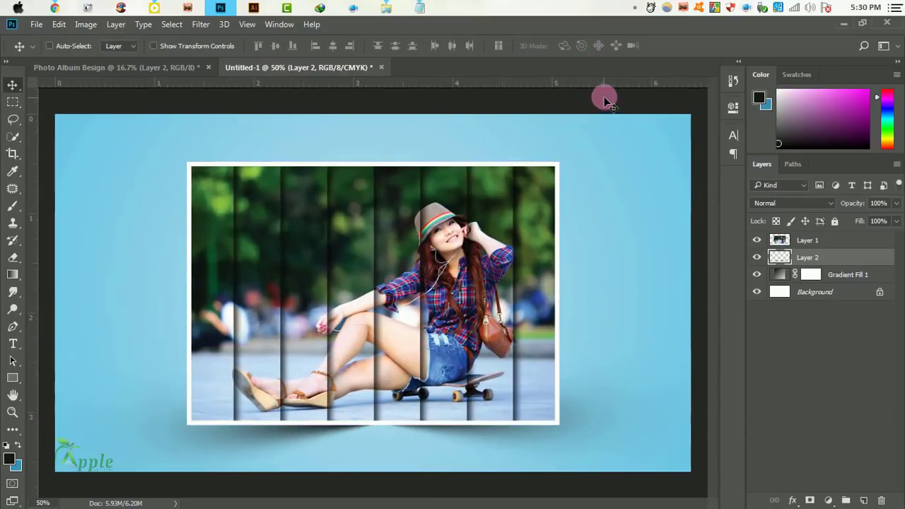